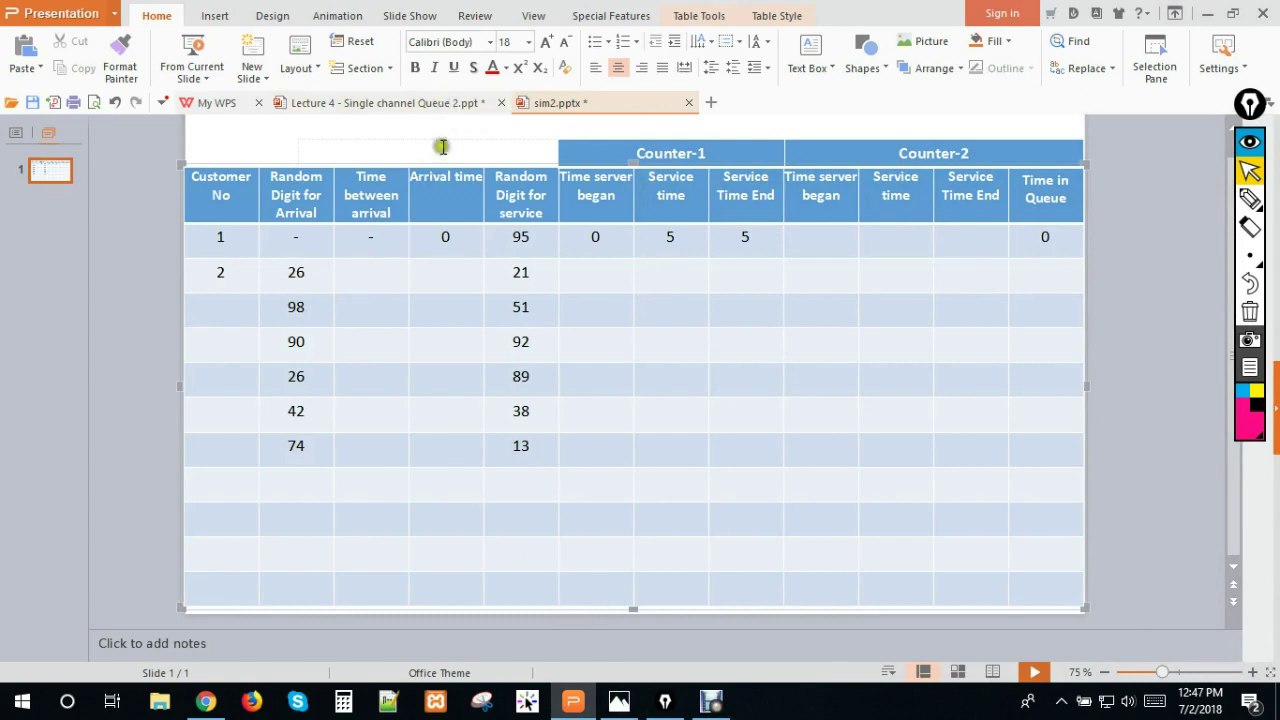
Step: Look up customer 2's random digit for arrival in Table 2.11, Interarrival Distribution of Cars, in the Lecture 4 presentation
left_click_drag(315, 273, 289, 274)
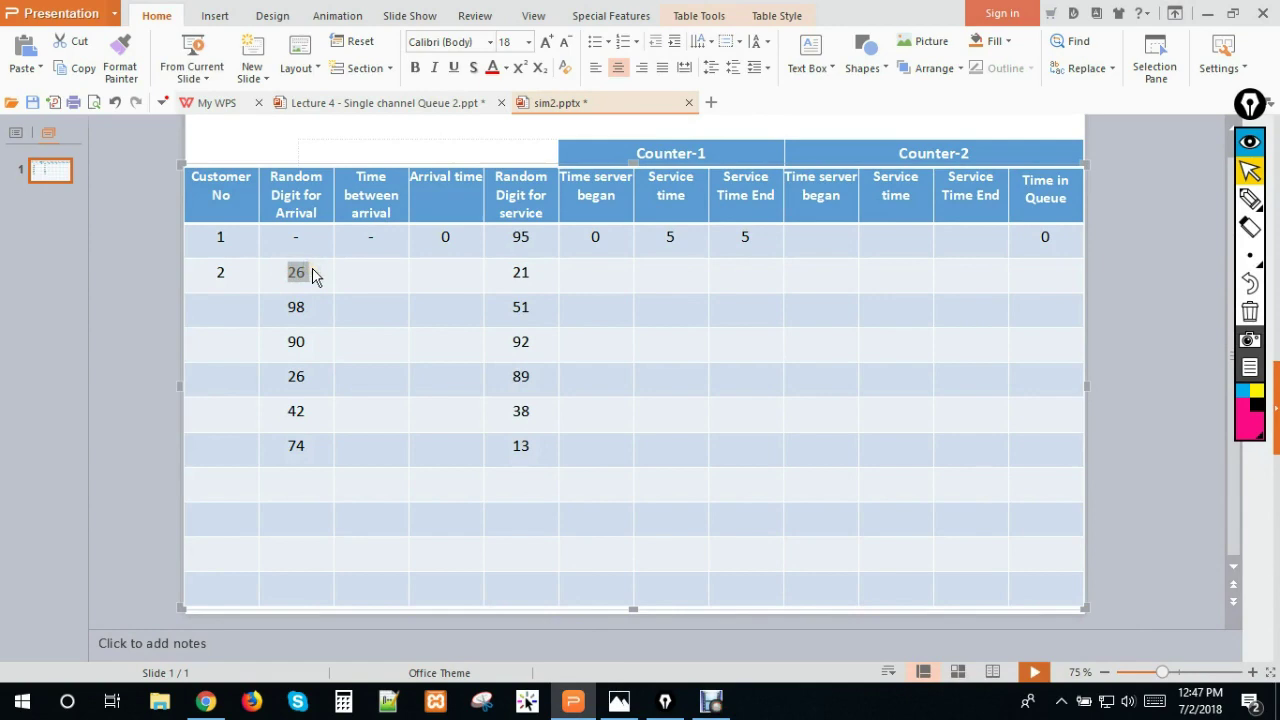
left_click(354, 279)
left_click(366, 101)
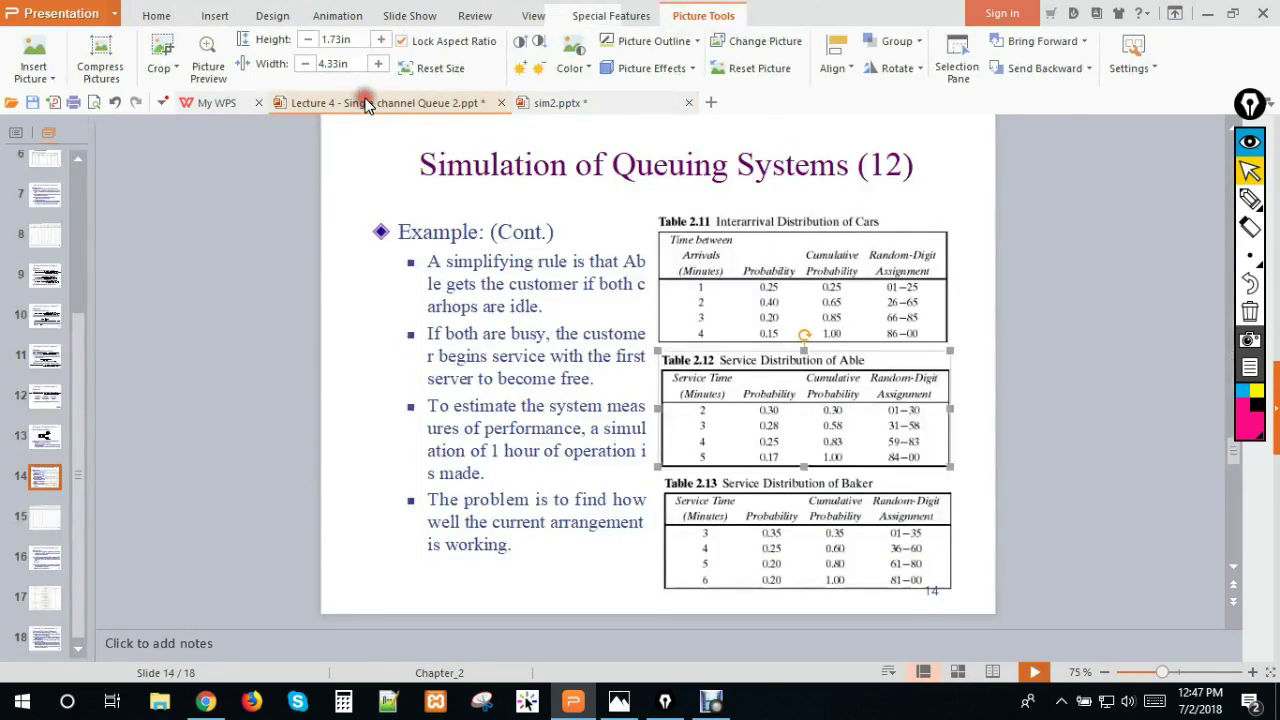
left_click(912, 298)
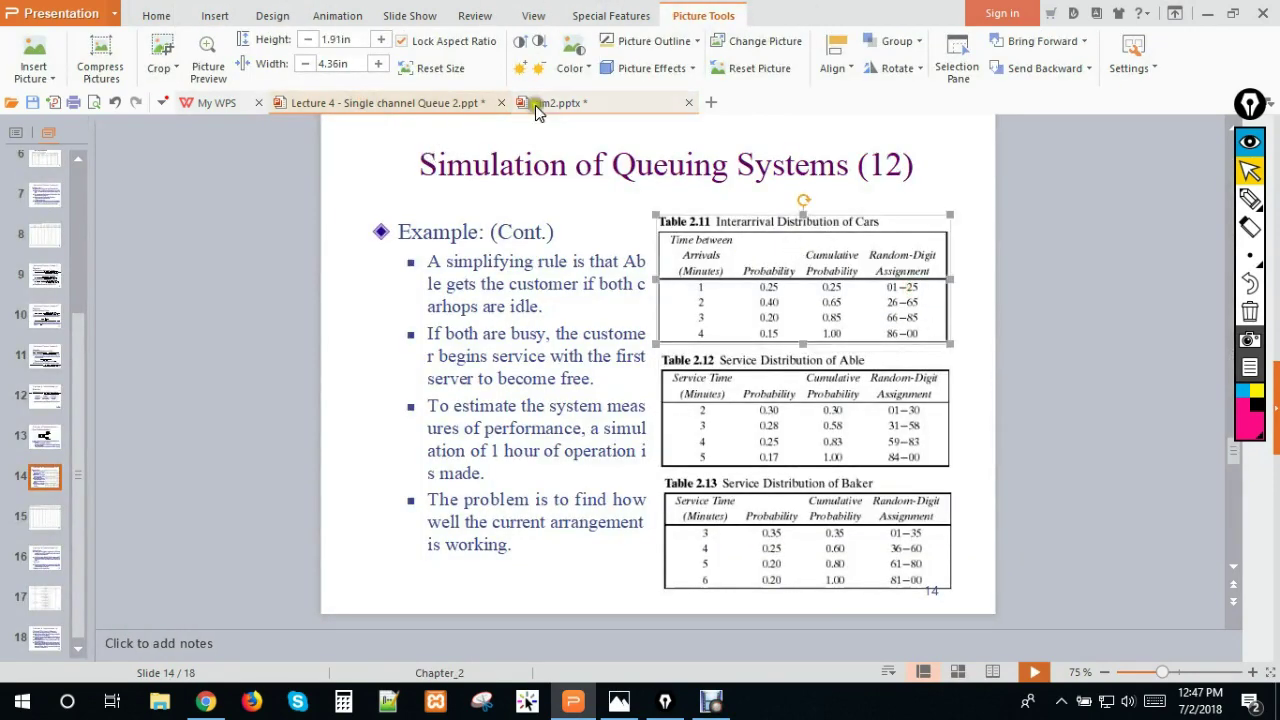
left_click(576, 104)
left_click(290, 185)
left_click(440, 103)
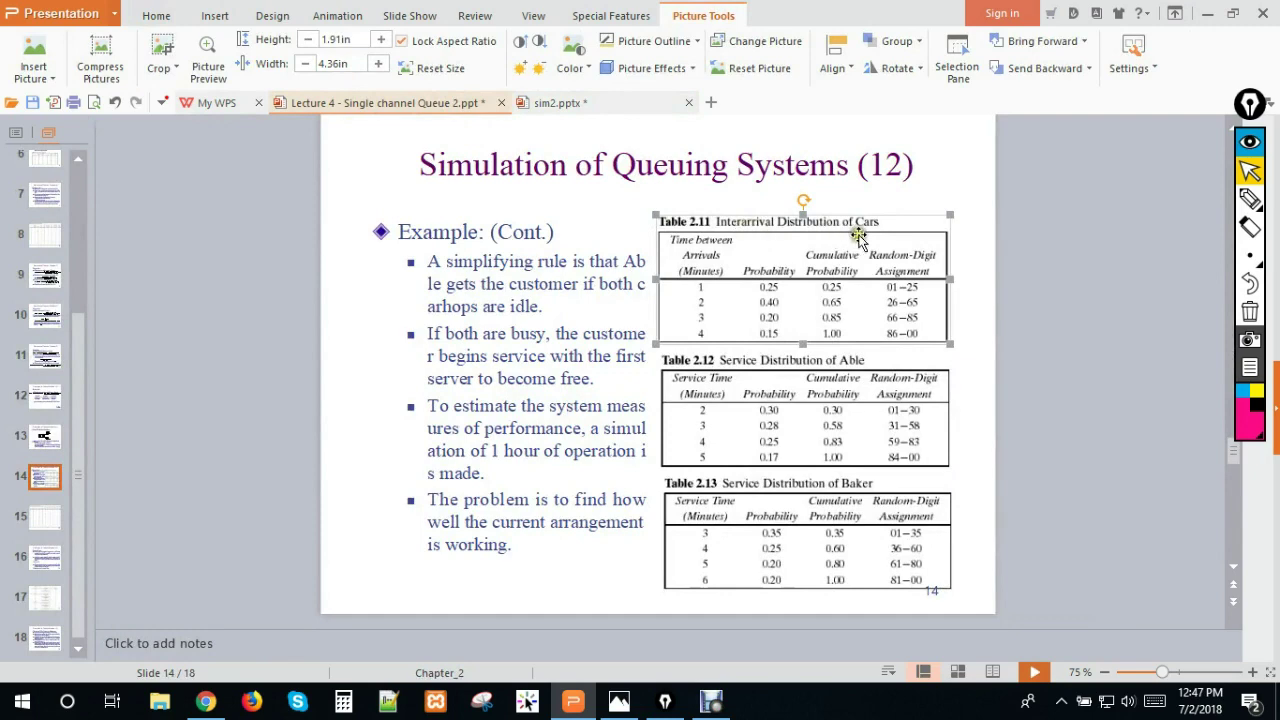
left_click(607, 106)
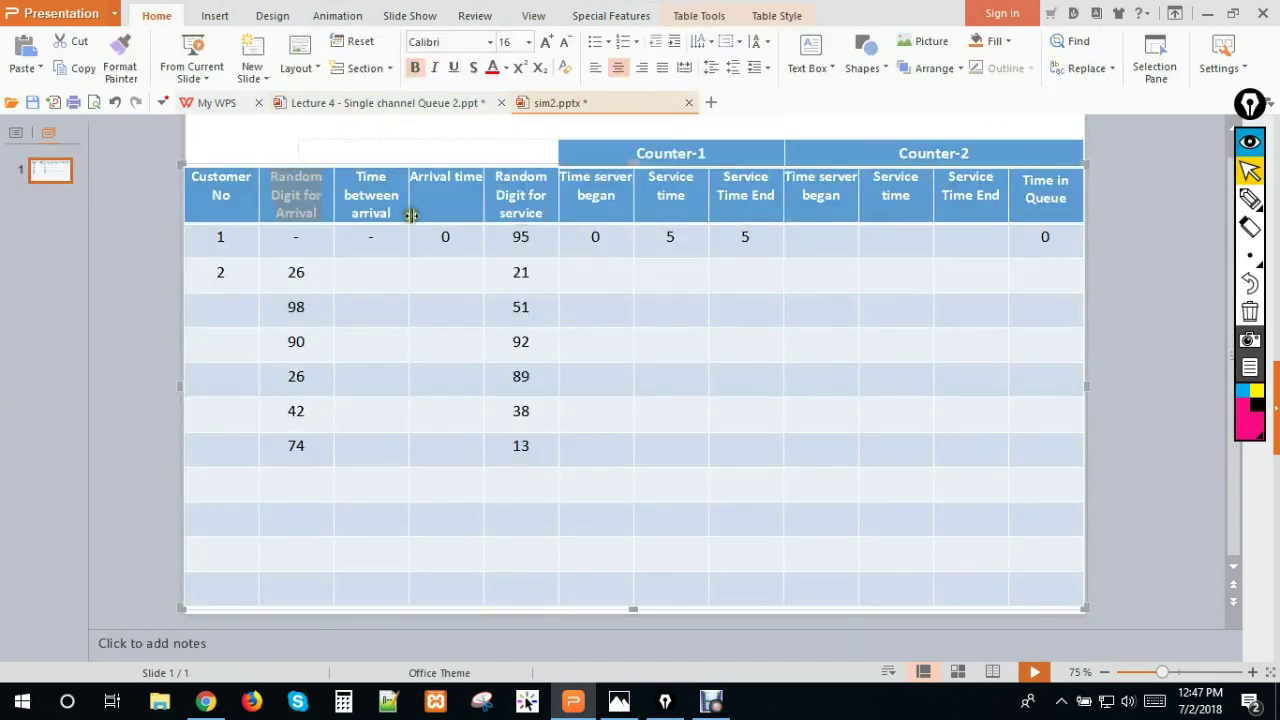
left_click(380, 270)
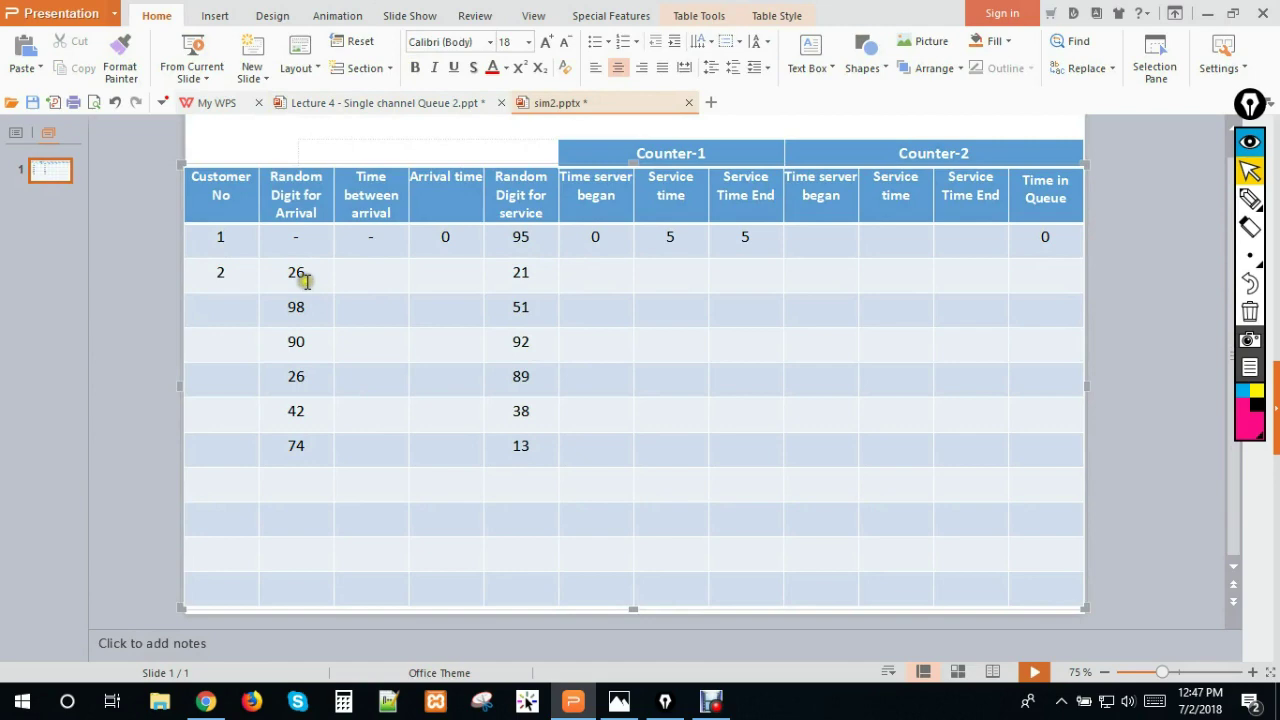
left_click(402, 104)
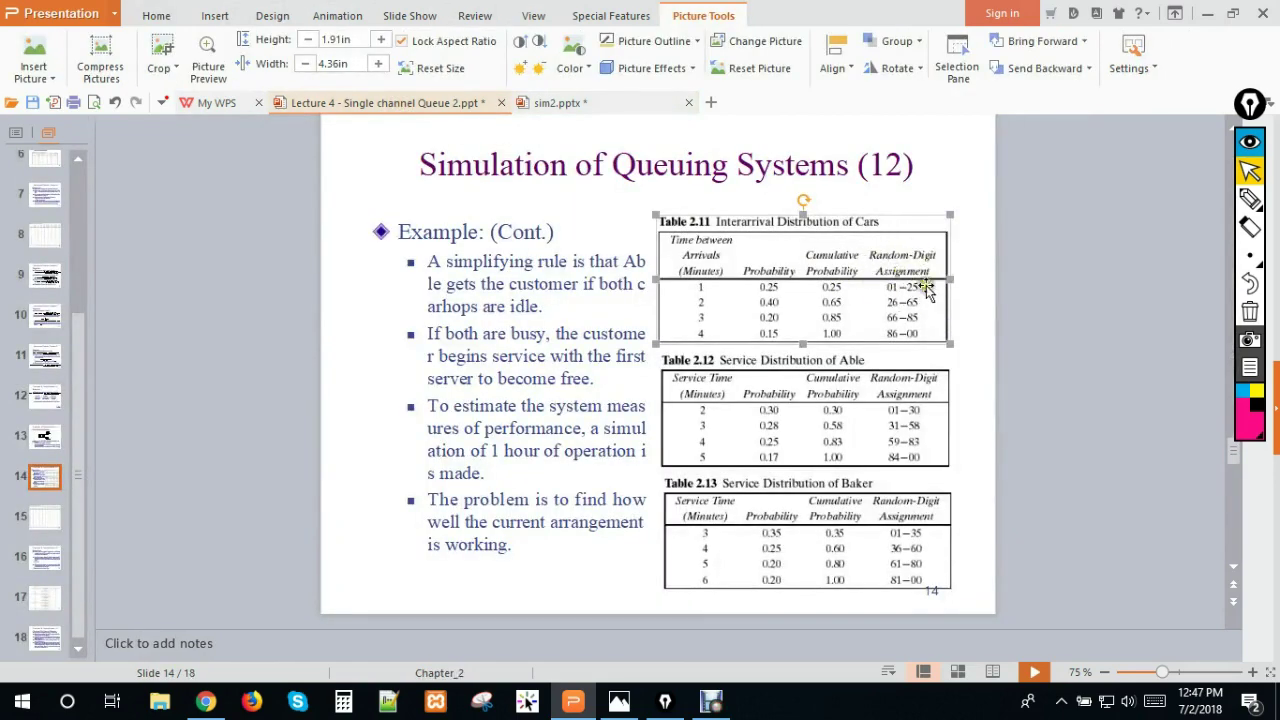
Step: Mark the 26–65 row of Table 2.11 with a freehand pen stroke and undo the stroke
left_click(1250, 198)
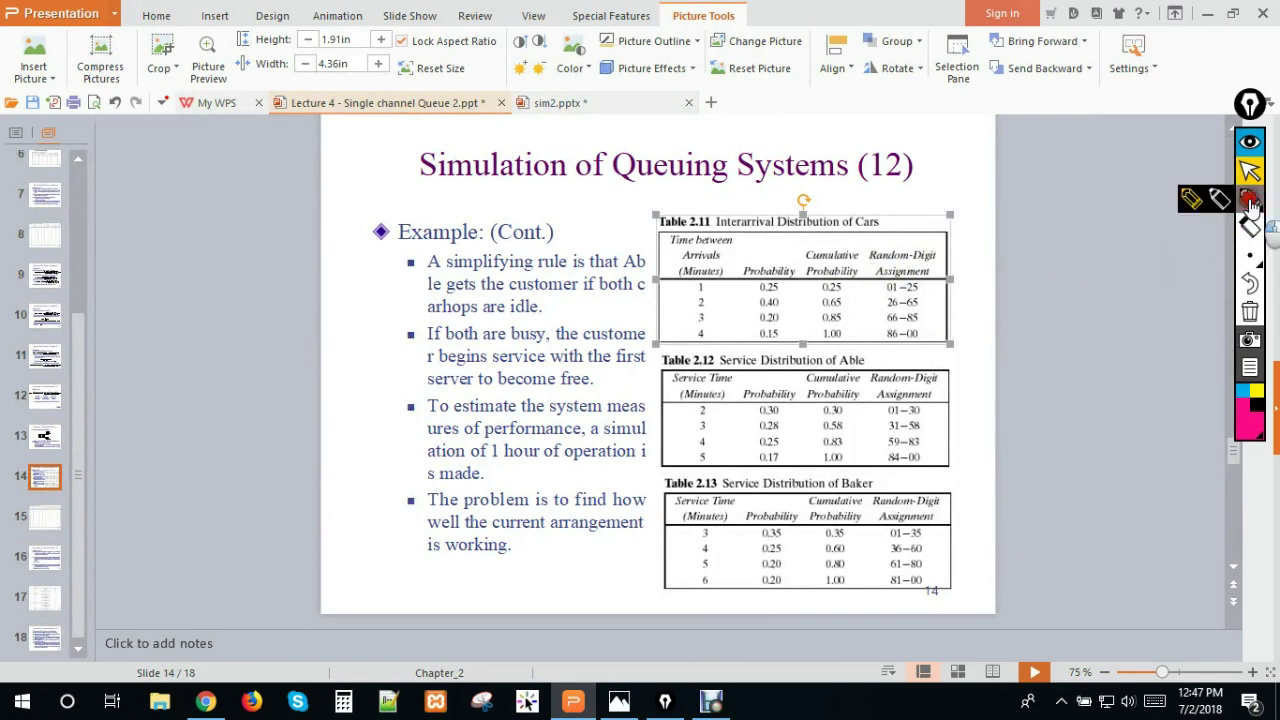
left_click(910, 305)
mouse_move(910, 305)
left_mouse_down()
mouse_move(683, 308)
mouse_move(692, 295)
mouse_move(778, 294)
left_mouse_up()
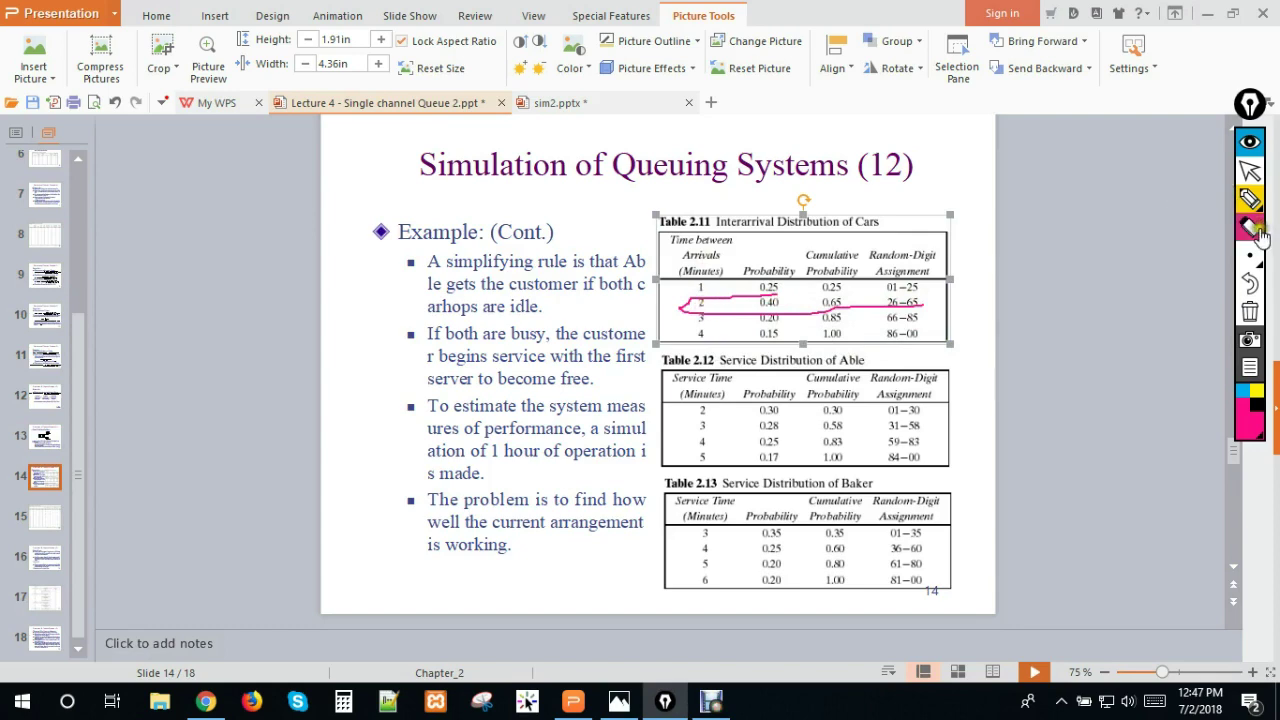
left_click(1249, 284)
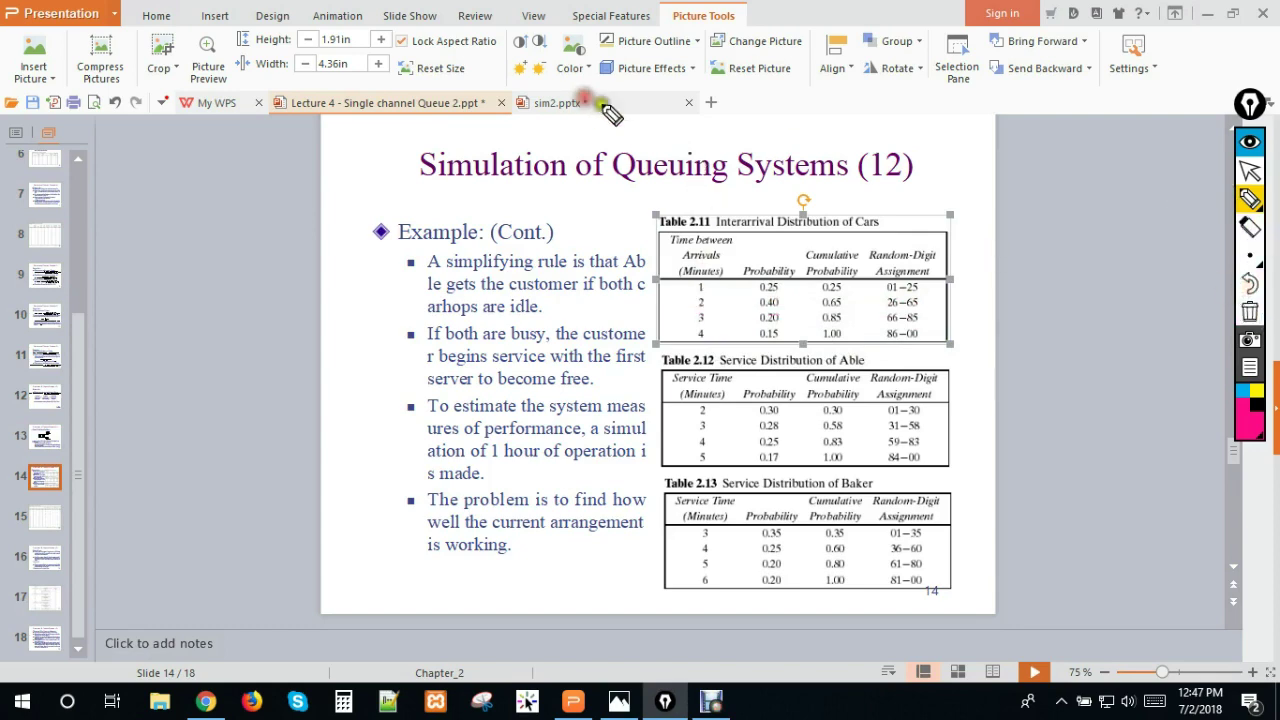
Step: Enter 2 as customer 2's time between arrival in the sim2.pptx table
left_click(1248, 174)
left_click(556, 102)
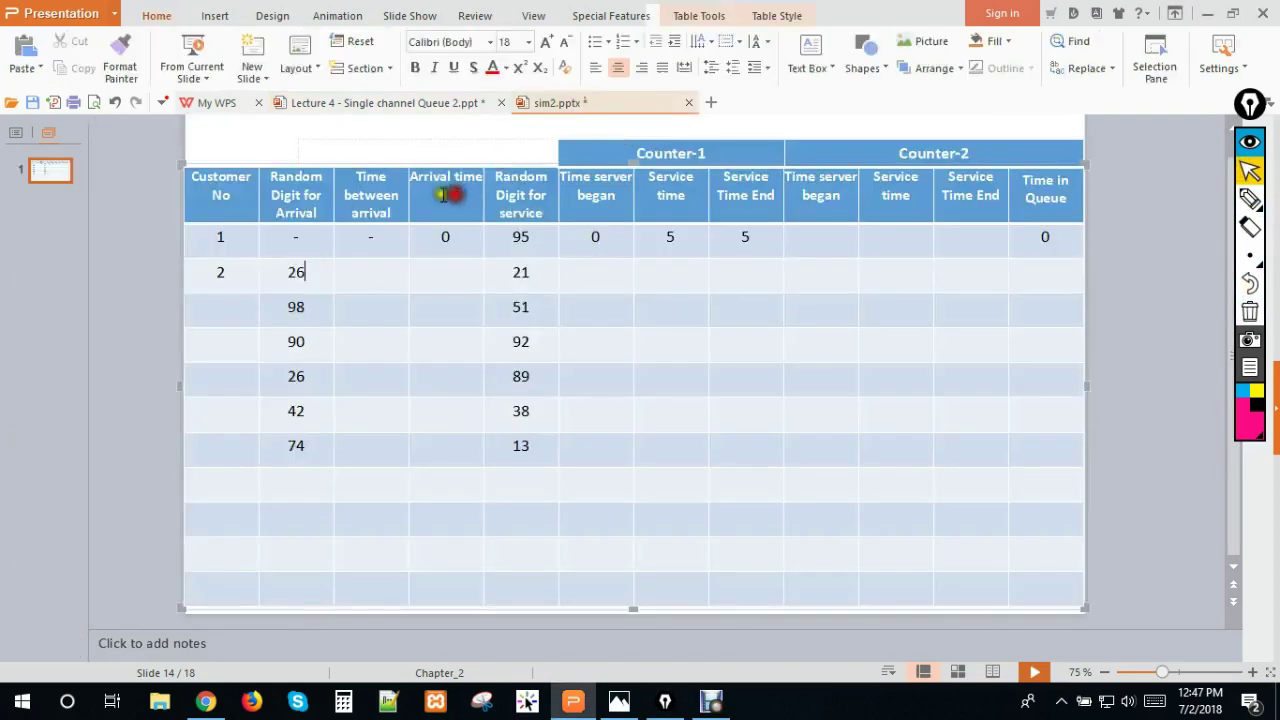
left_click(369, 272)
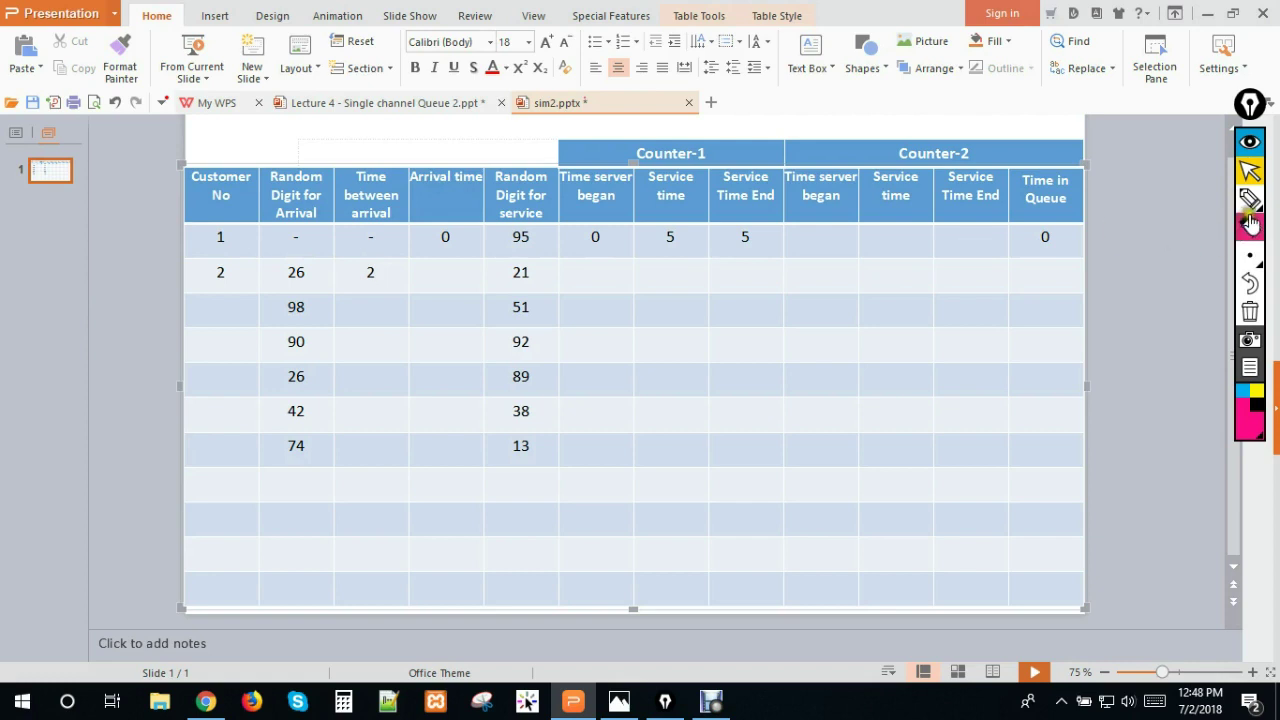
Step: Draw a thicker pen line linking customer 2's time between arrival to customer 1's arrival time
left_click(1250, 255)
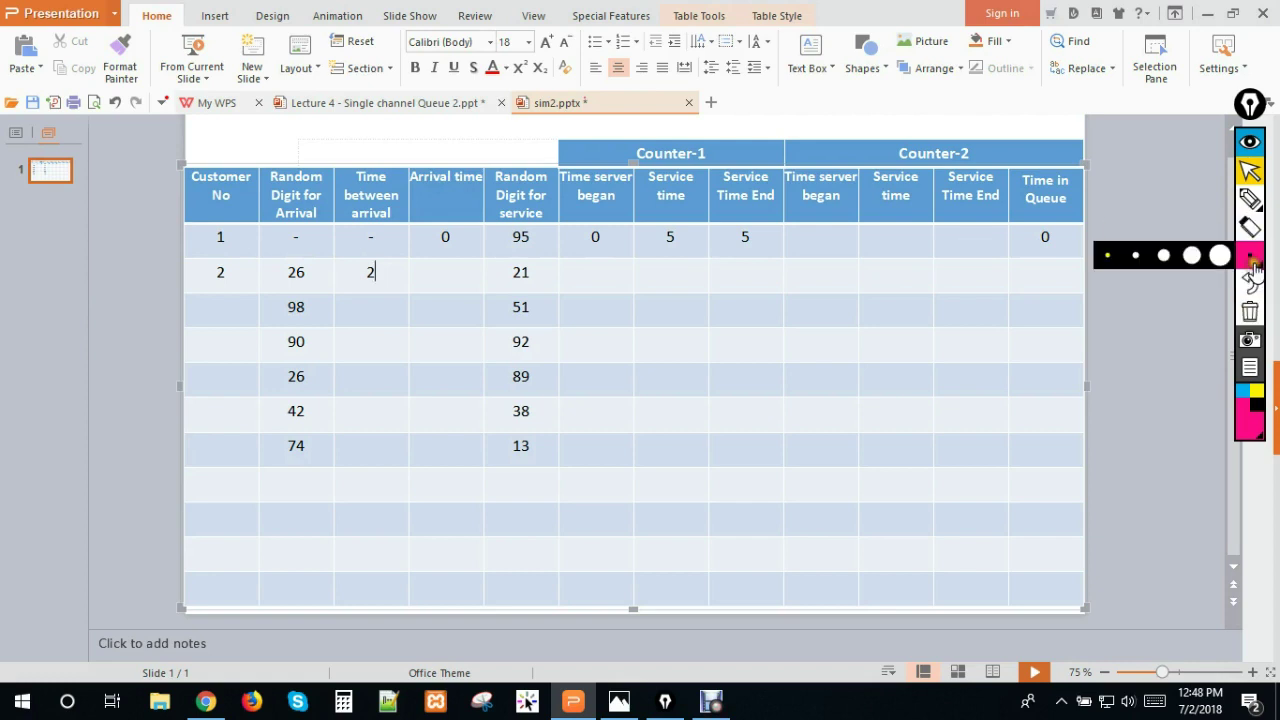
left_click(1145, 250)
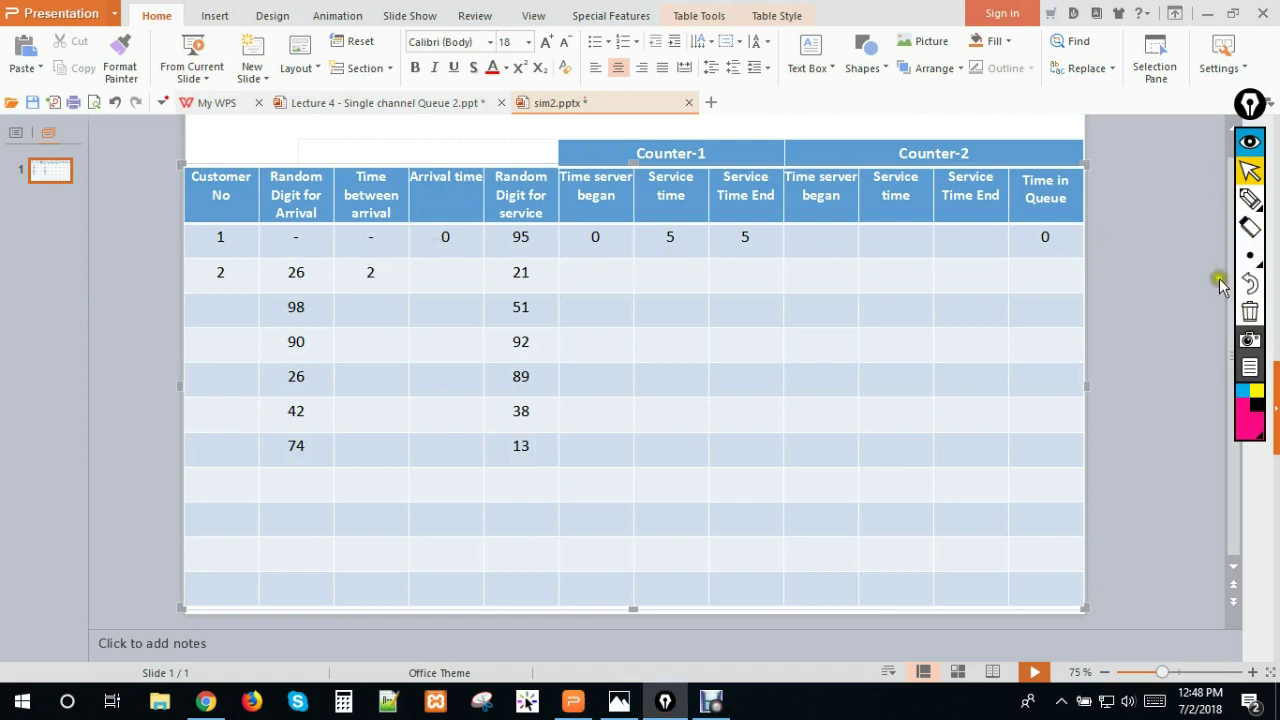
left_click(1250, 198)
left_click_drag(383, 265, 438, 238)
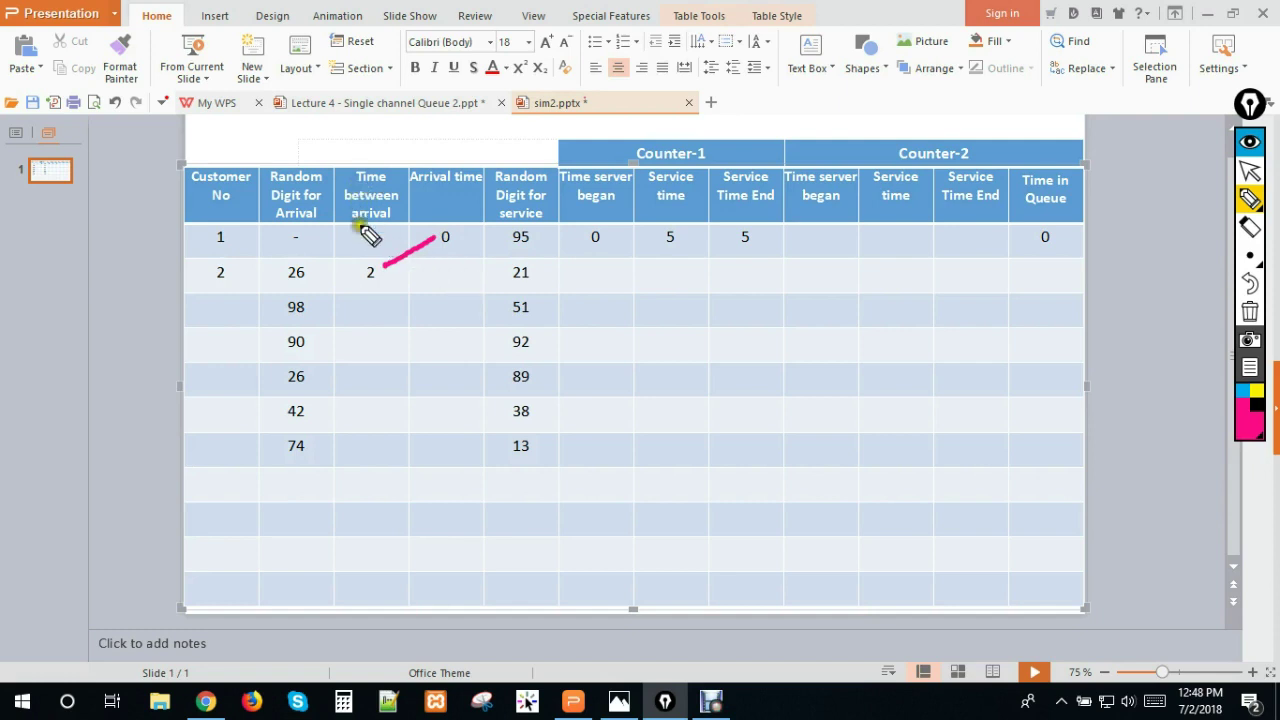
type("0")
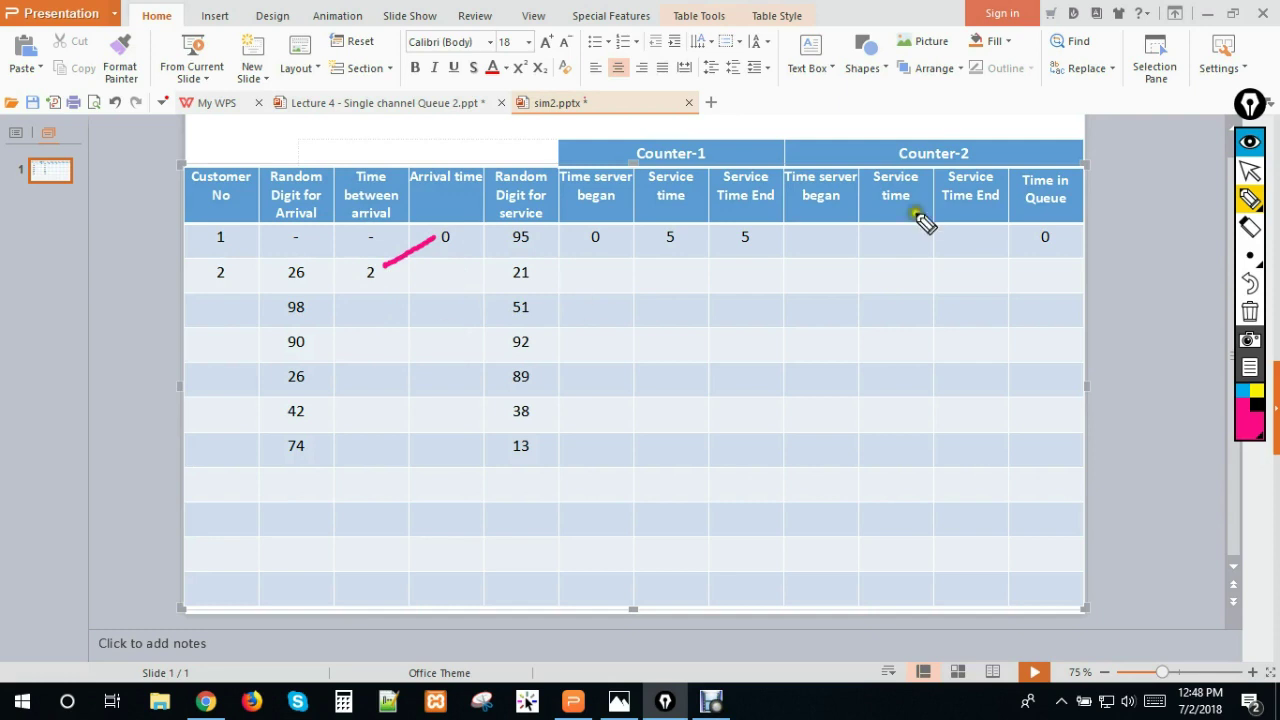
Step: Enter 2 as customer 2's arrival time and clear the pen annotation from the screen
left_click(1250, 171)
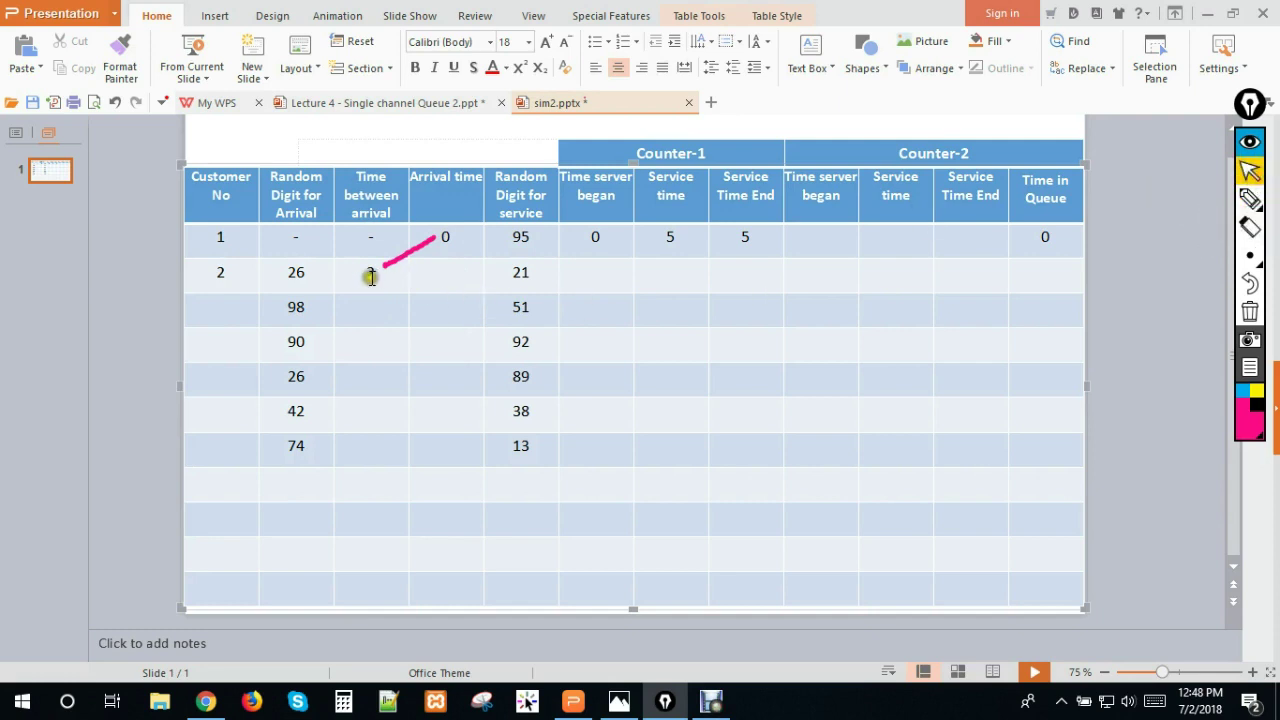
left_click(438, 280)
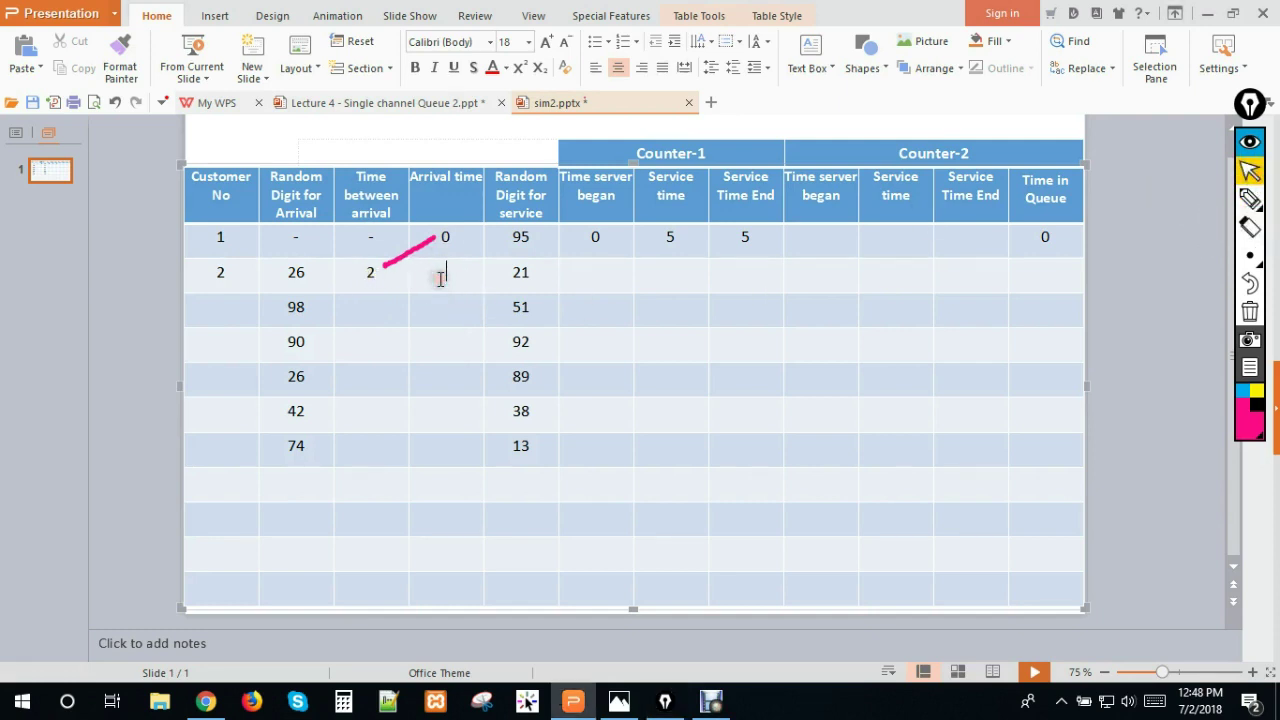
left_click(538, 270)
left_click(1250, 311)
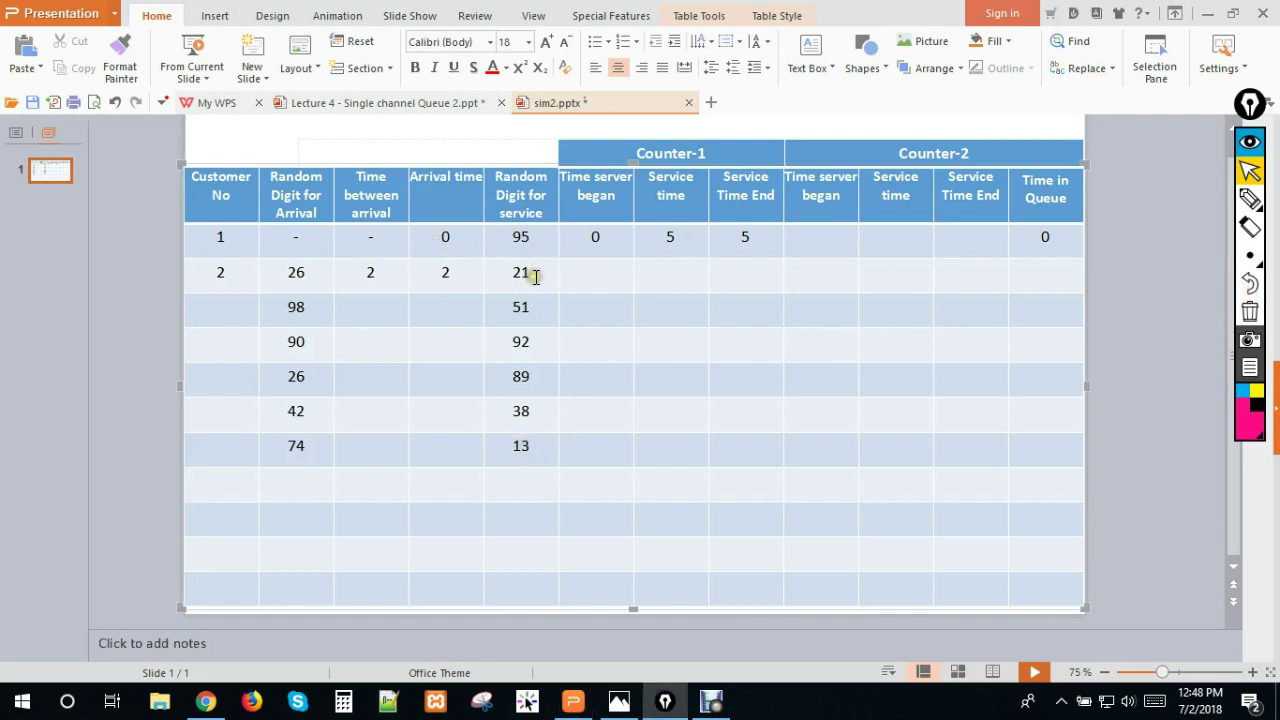
Step: Check customer 2's random digit for service against the service distribution tables of Able and Baker in the Lecture 4 presentation
left_click_drag(536, 277, 516, 274)
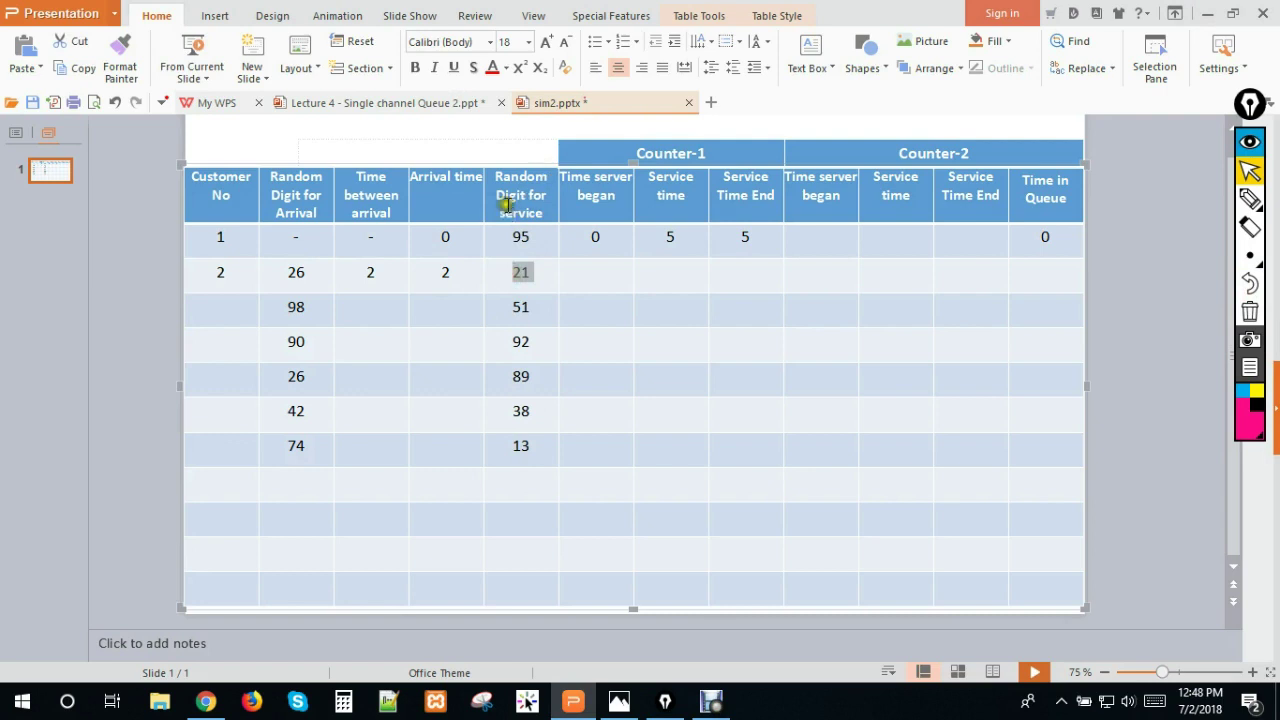
left_click(536, 276)
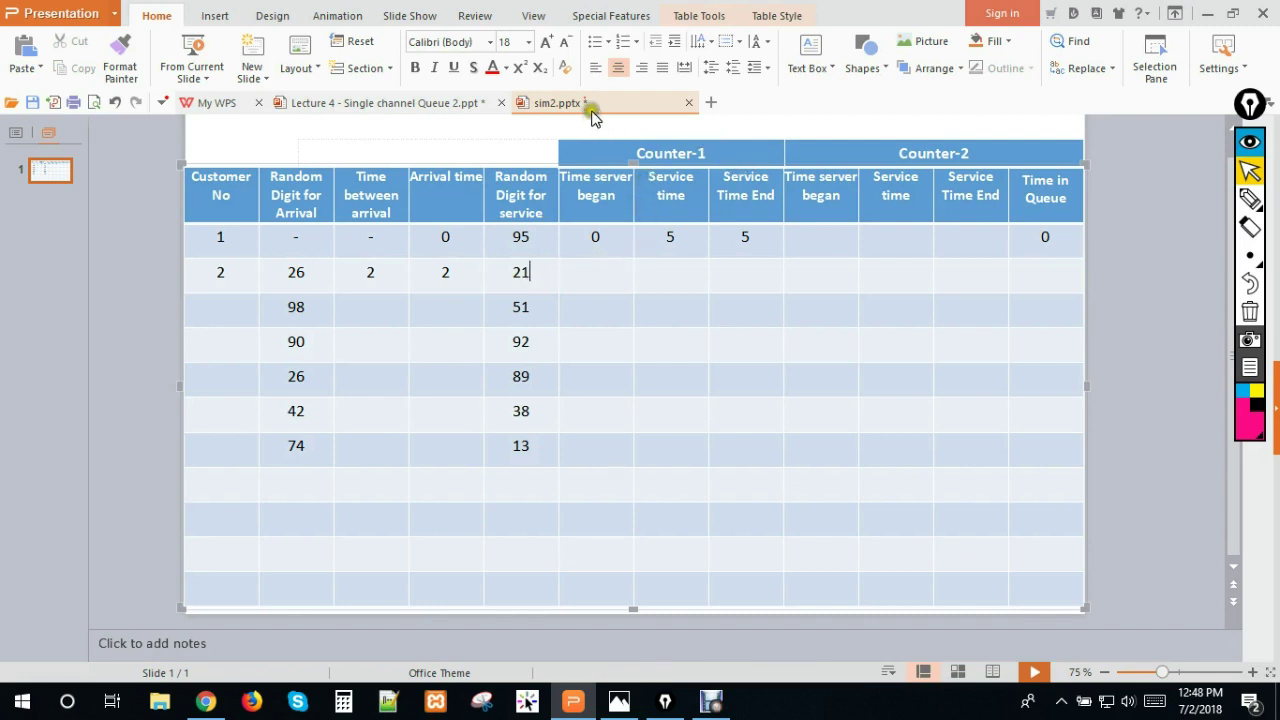
left_click(470, 104)
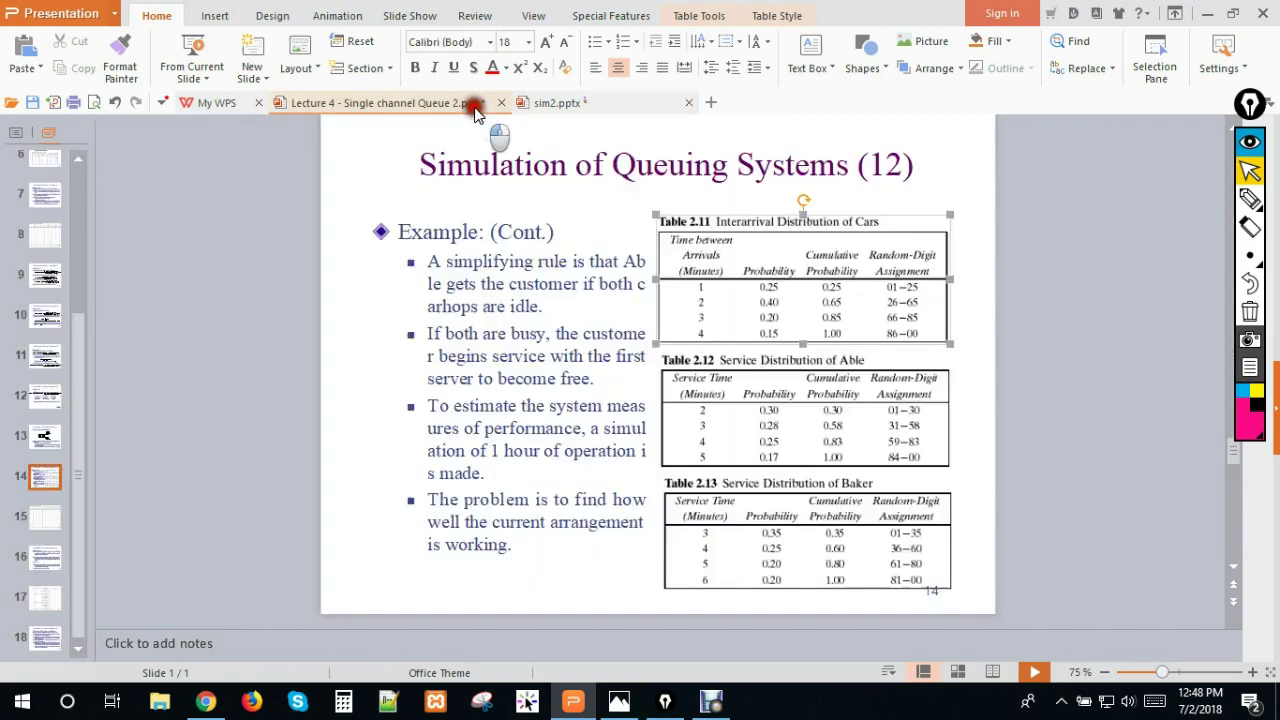
left_click(810, 403)
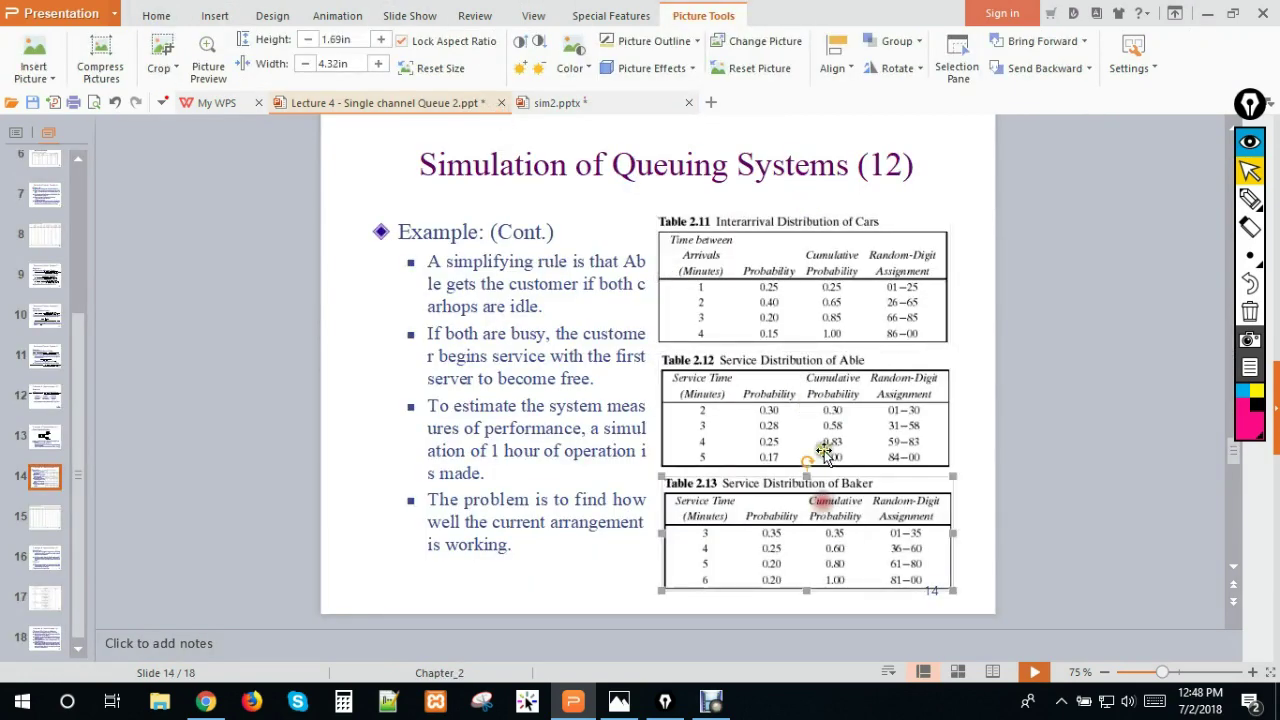
left_click(855, 533)
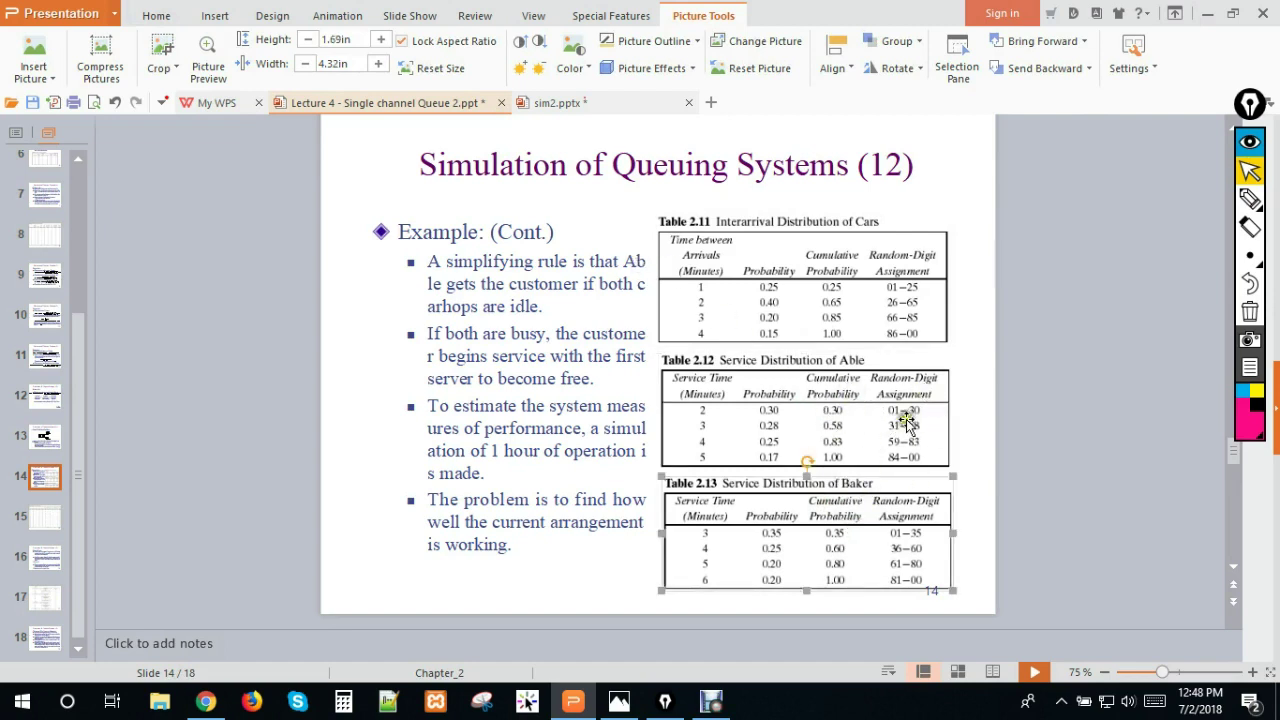
left_click(605, 108)
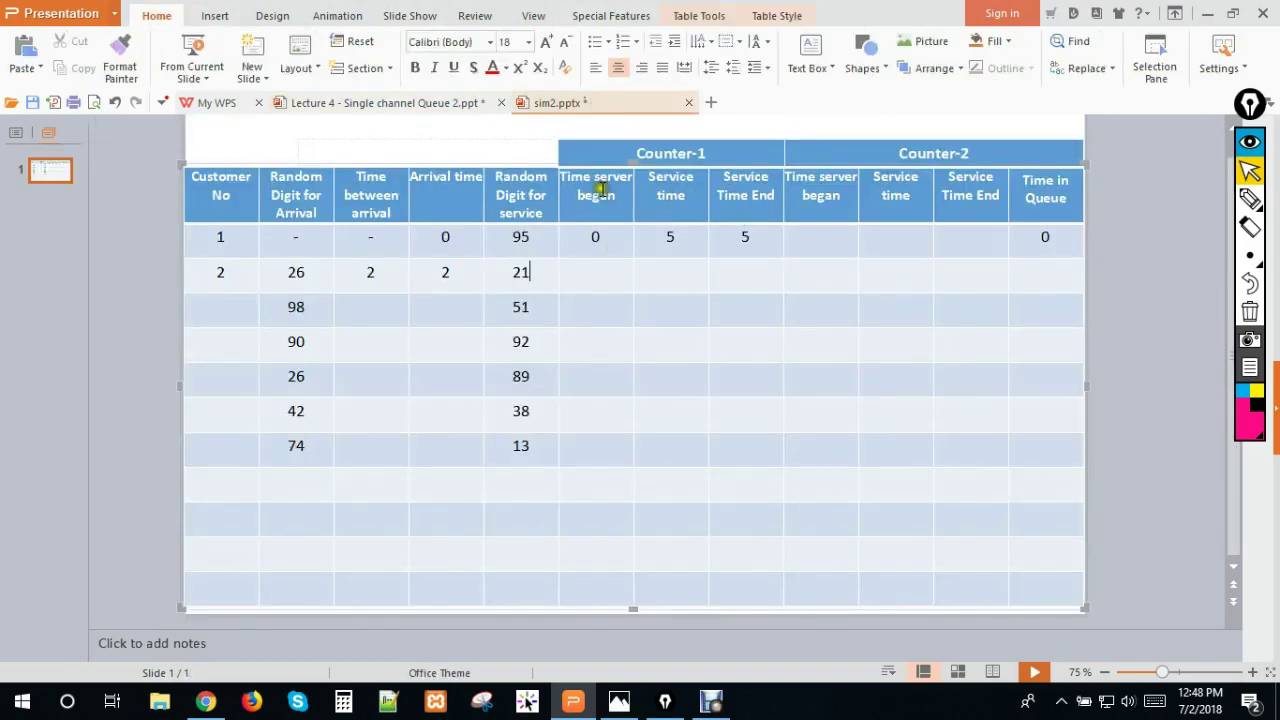
Step: Compare customer 1's Counter-1 service end with customer 2's arrival time, and enter 2 as customer 2's Counter-2 time server began
left_click(745, 240)
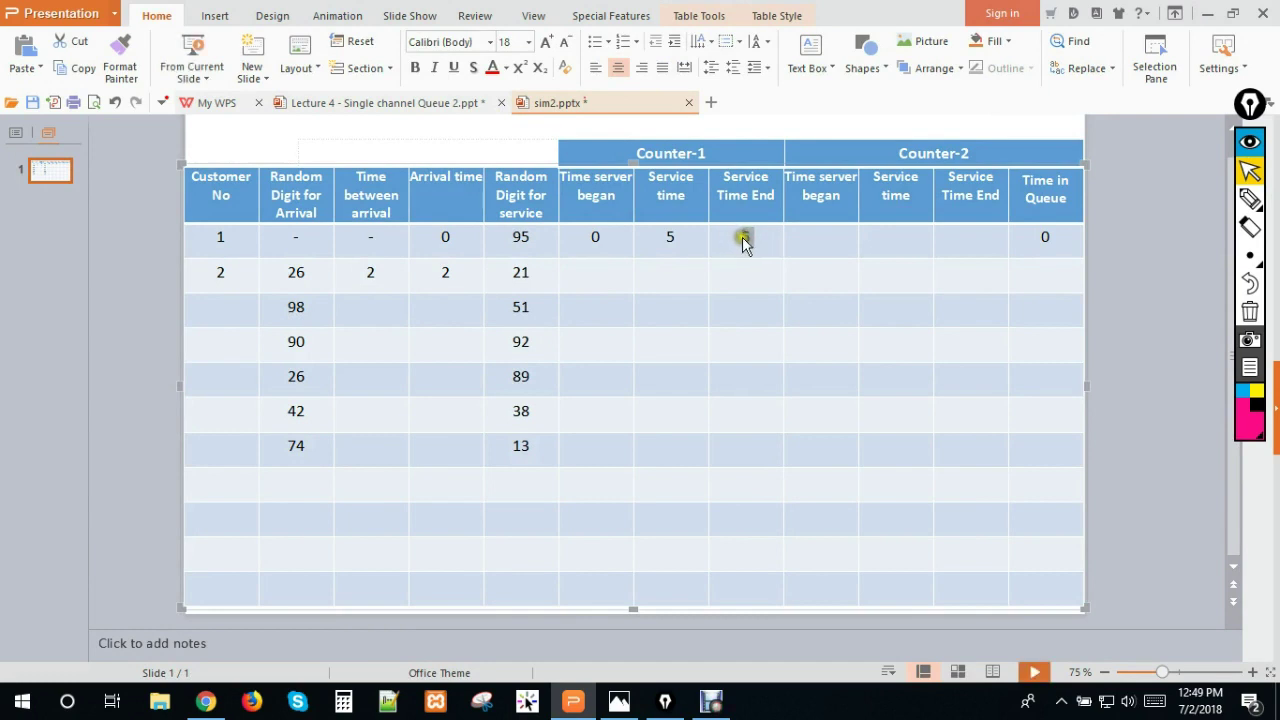
double_click(446, 272)
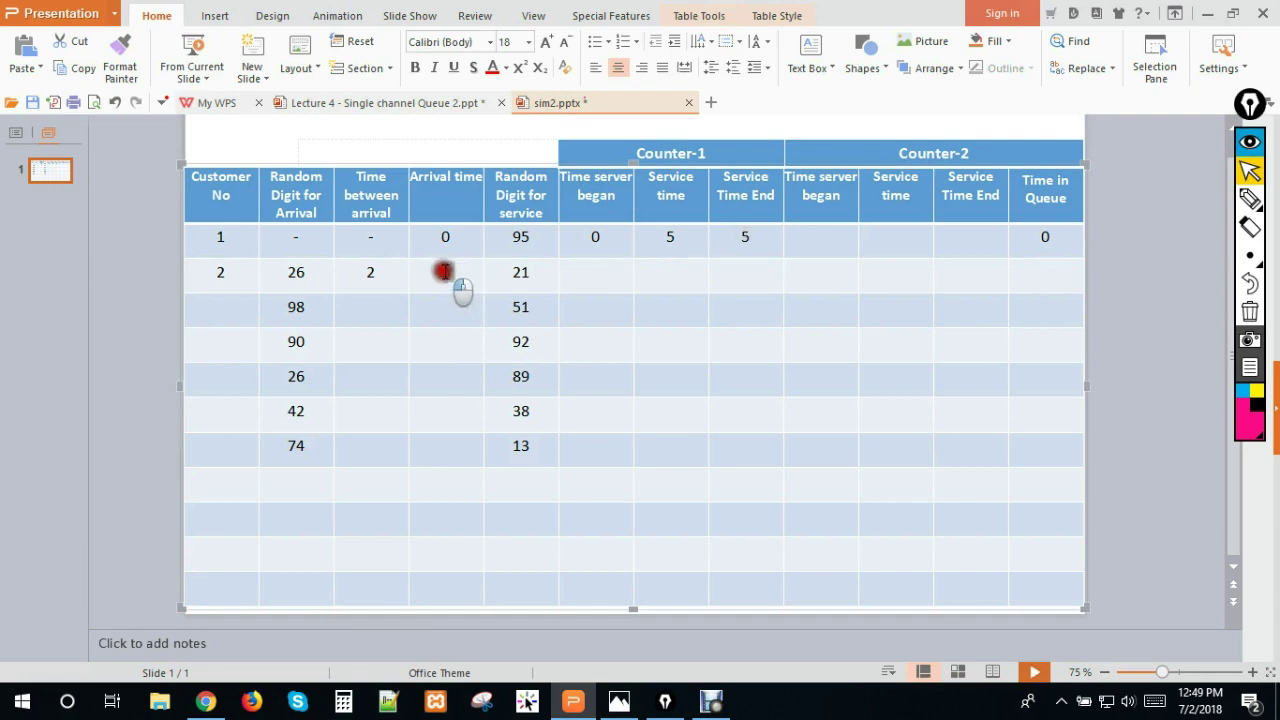
left_click(762, 241)
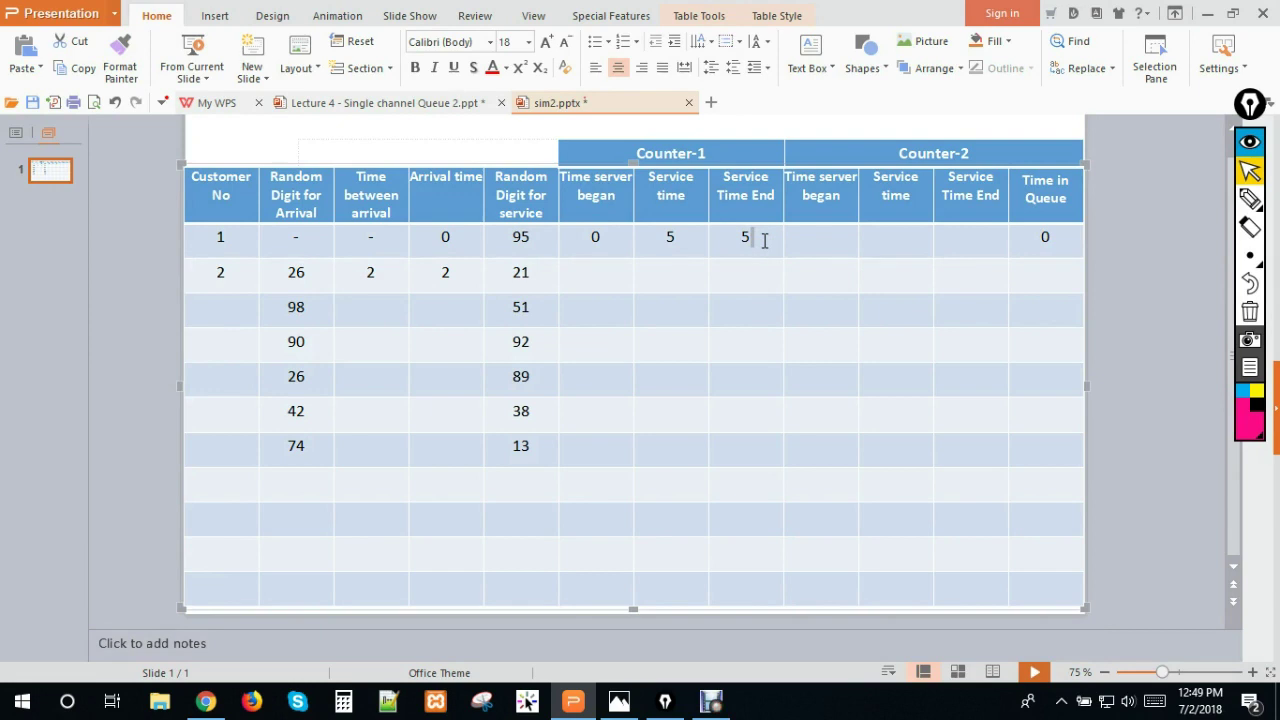
double_click(744, 237)
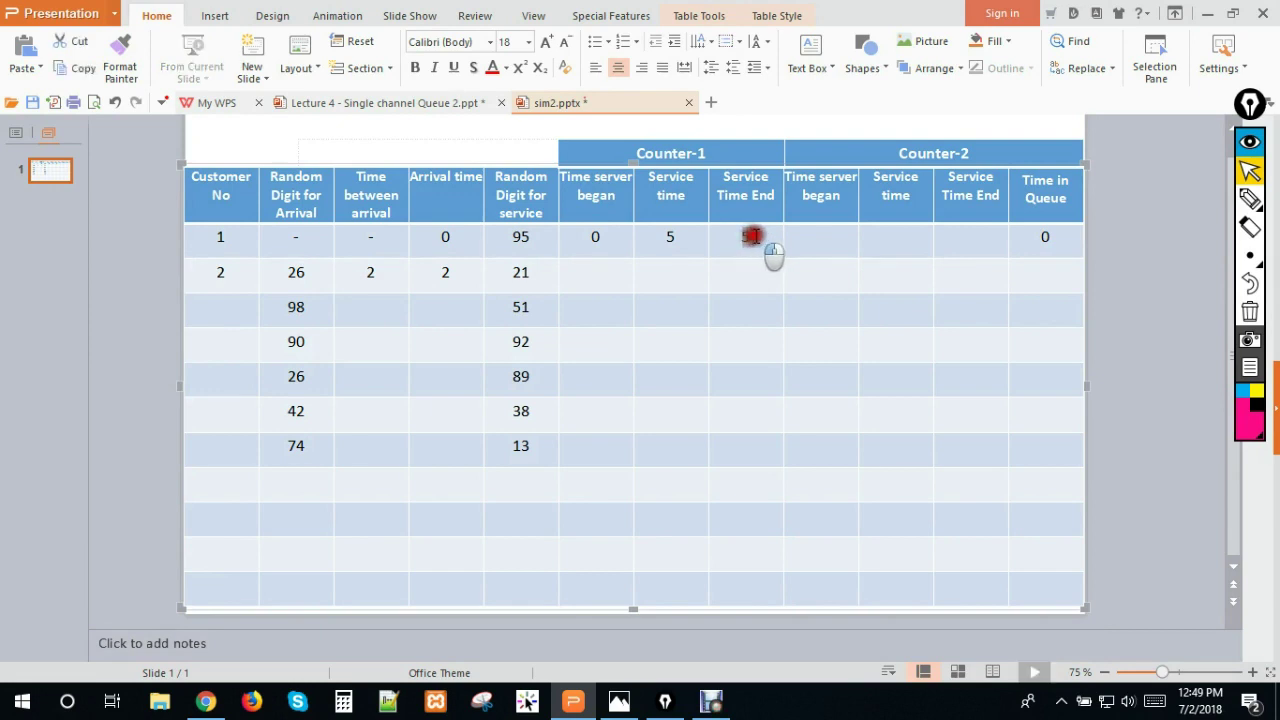
left_click(760, 237)
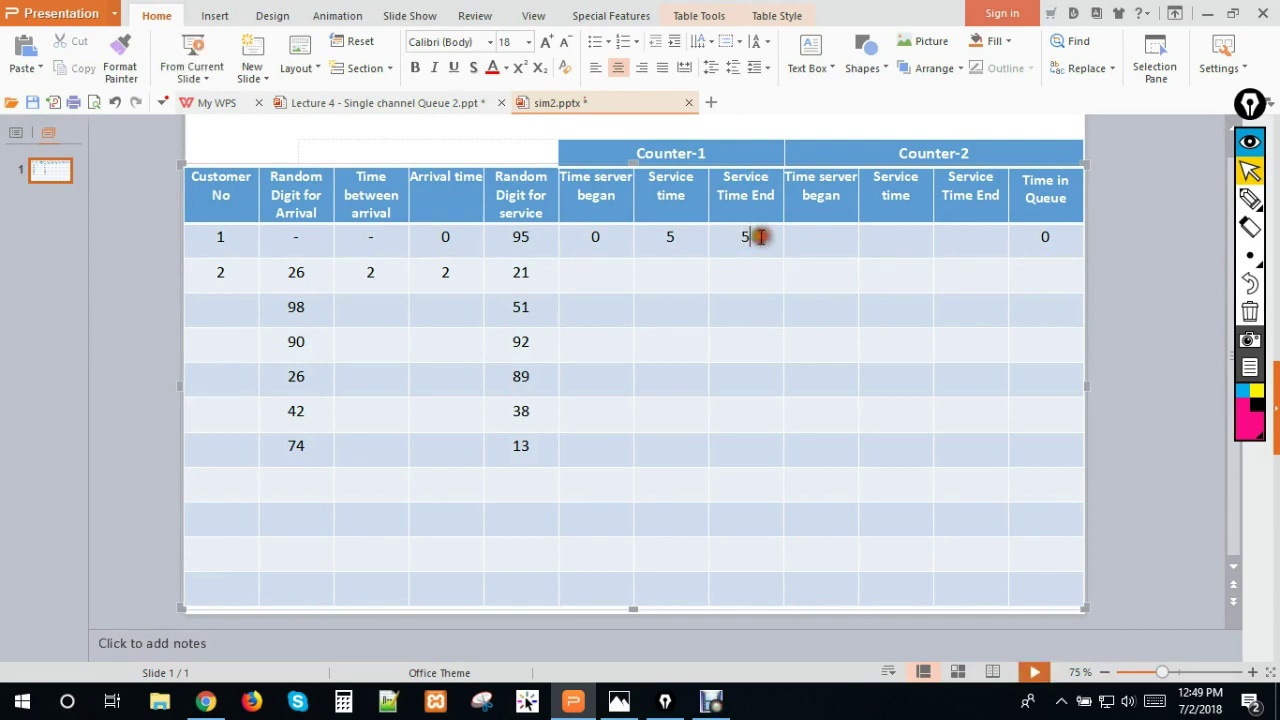
double_click(441, 273)
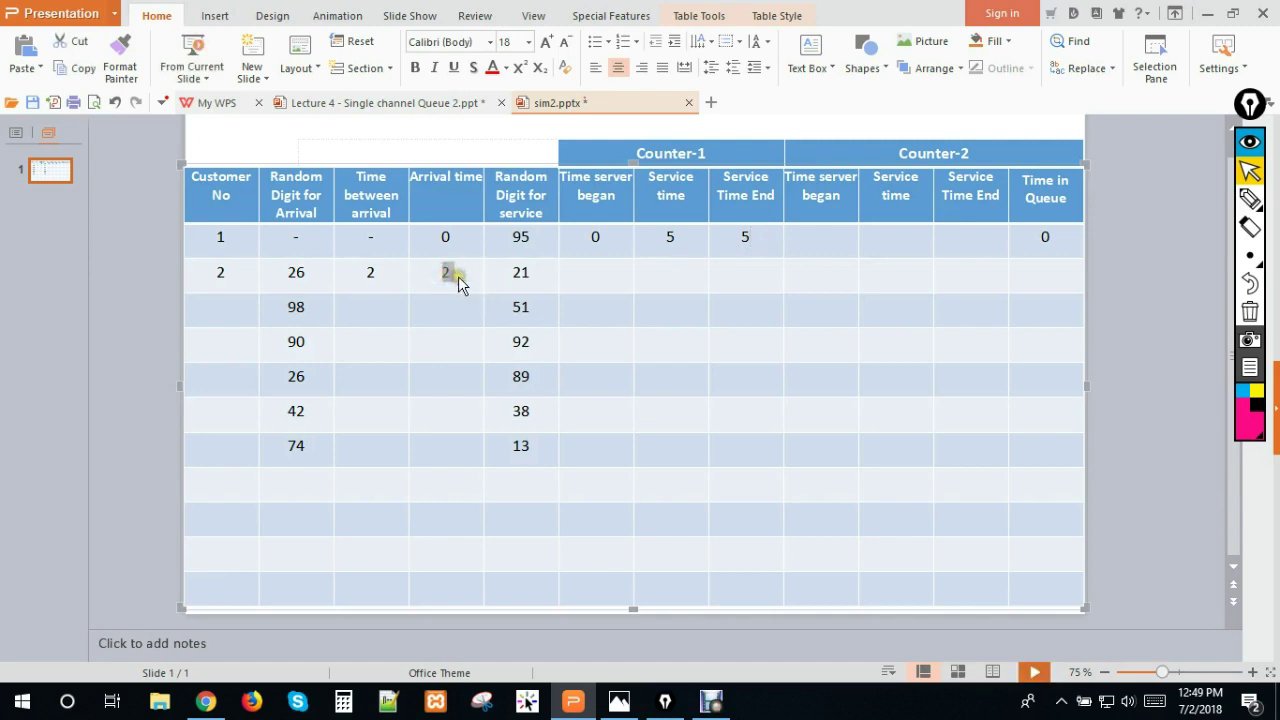
left_click_drag(760, 238, 745, 238)
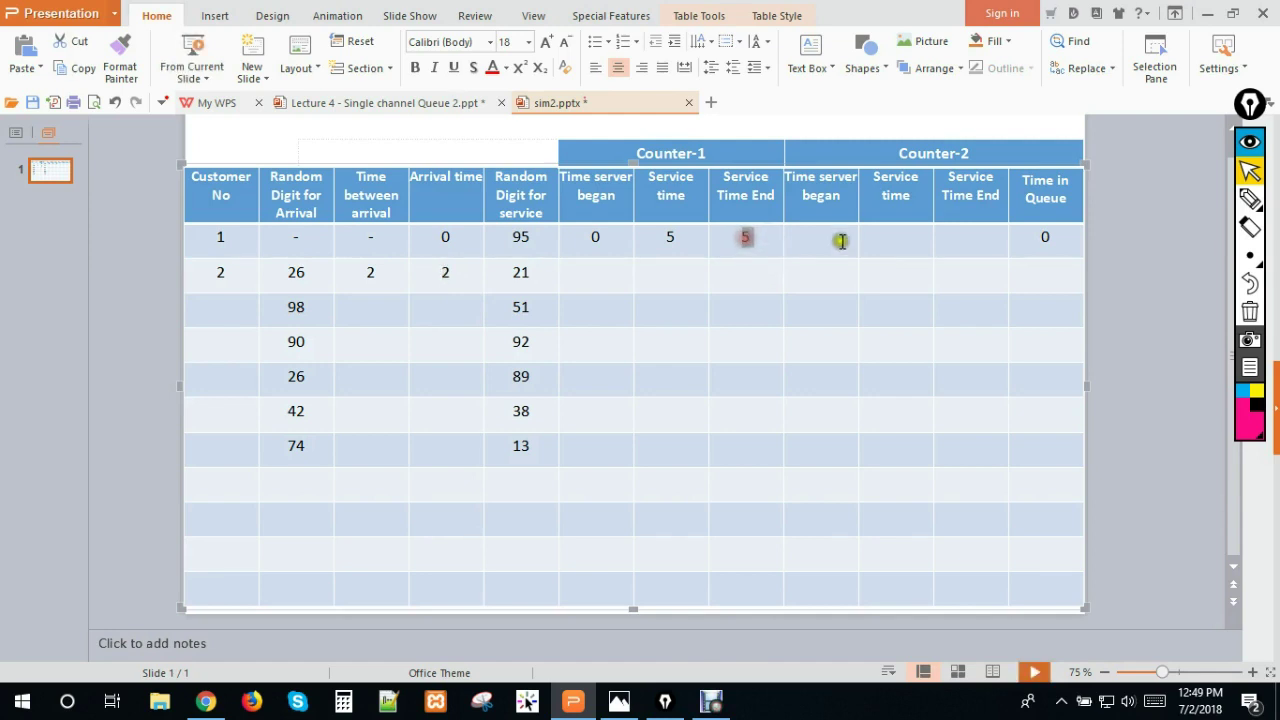
left_click(830, 269)
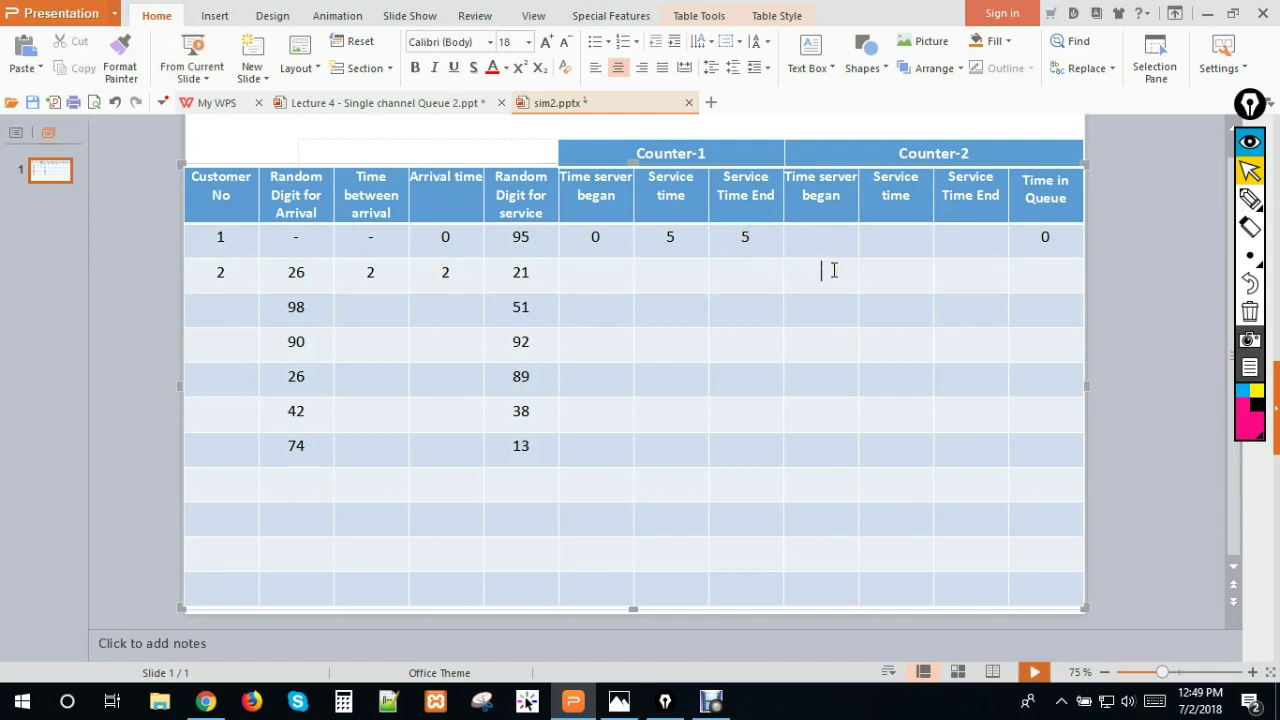
left_click_drag(458, 276, 443, 274)
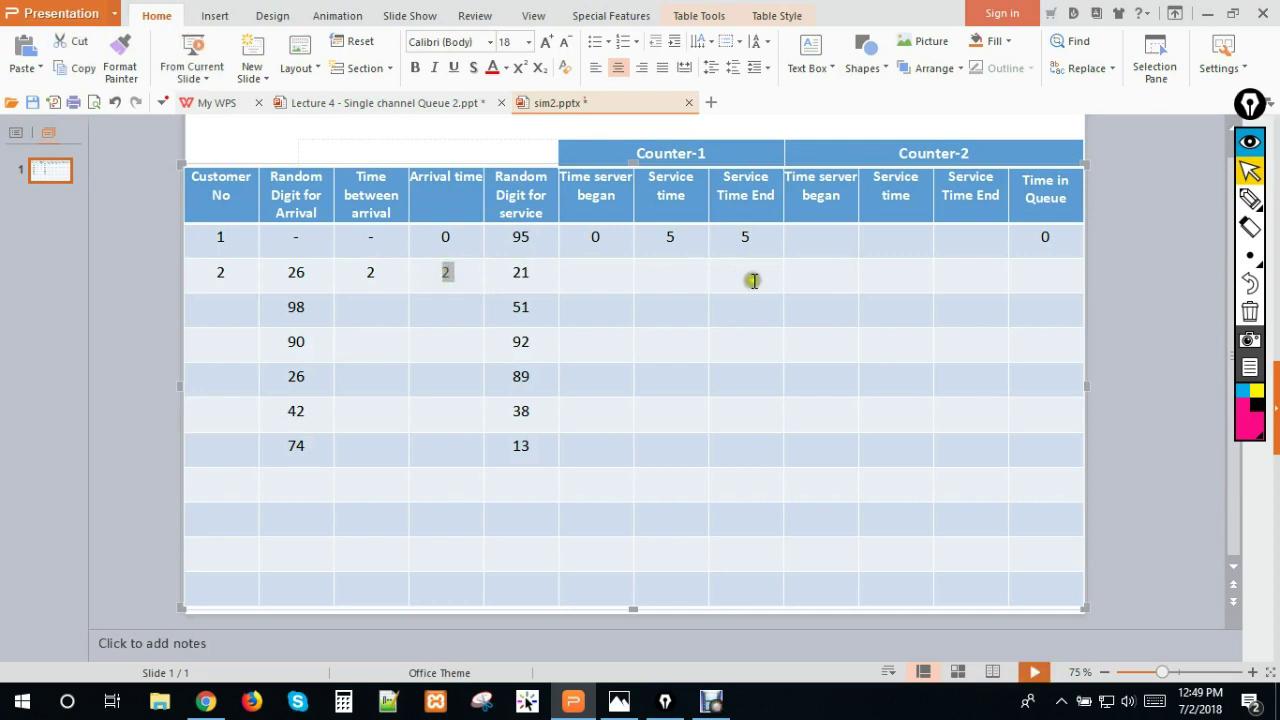
left_click(806, 281)
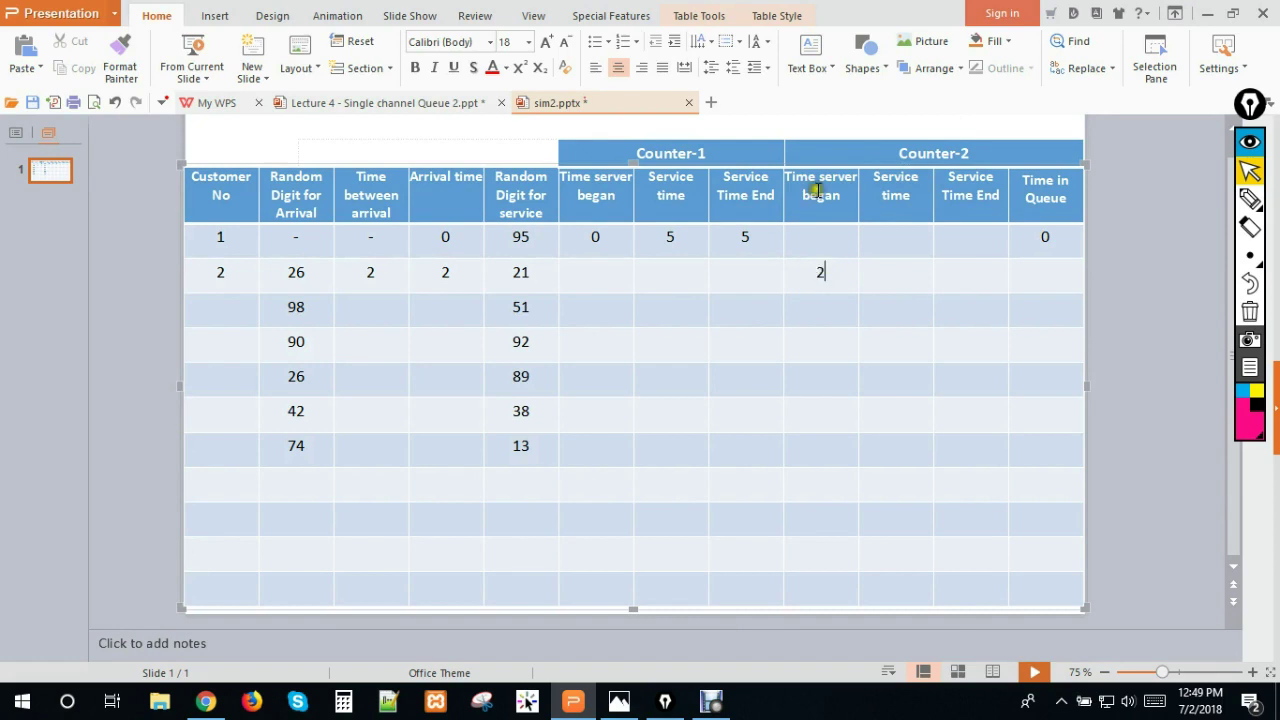
Step: Look up customer 2's random digit for service in the service distribution table of Baker in the Lecture 4 presentation
left_click(826, 275)
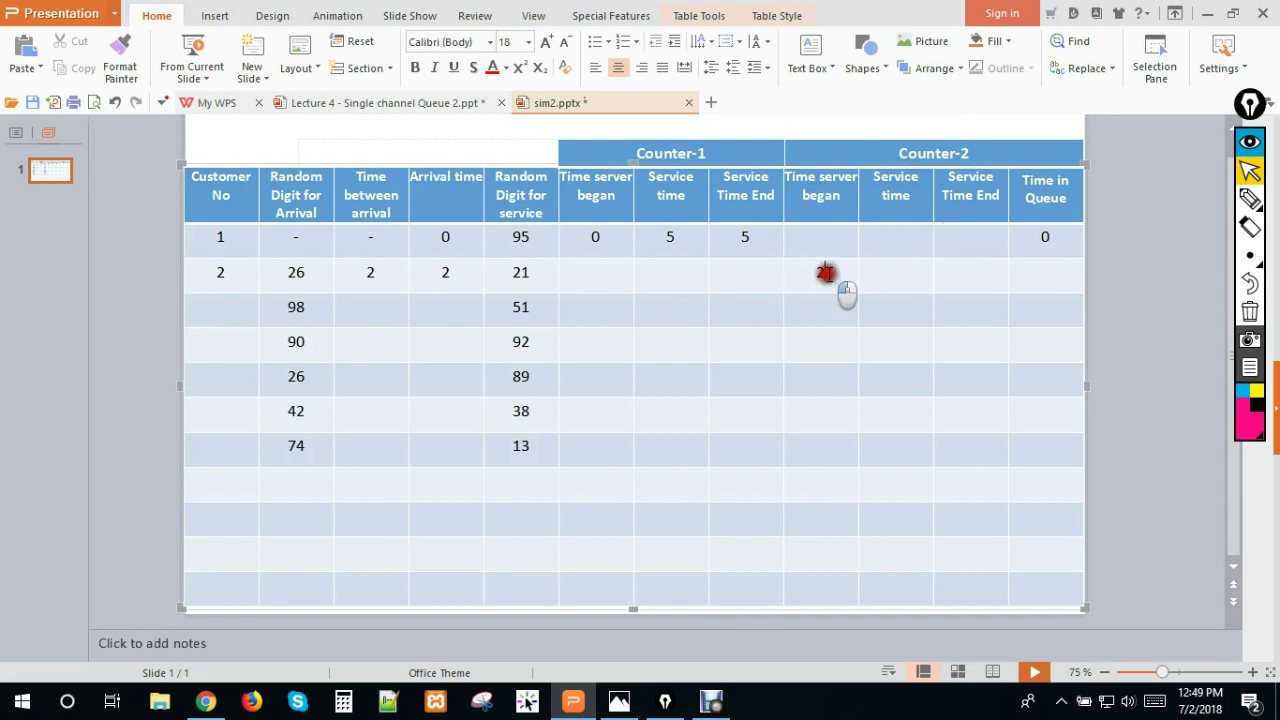
left_click(895, 273)
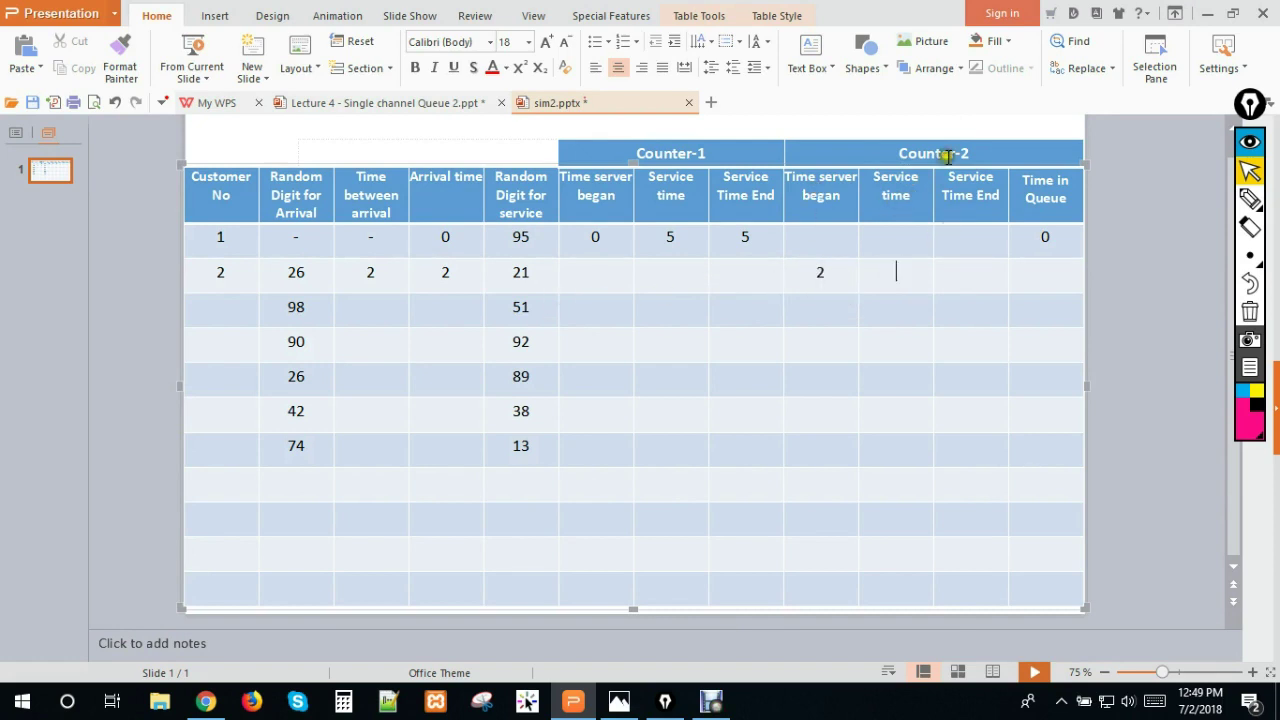
double_click(532, 273)
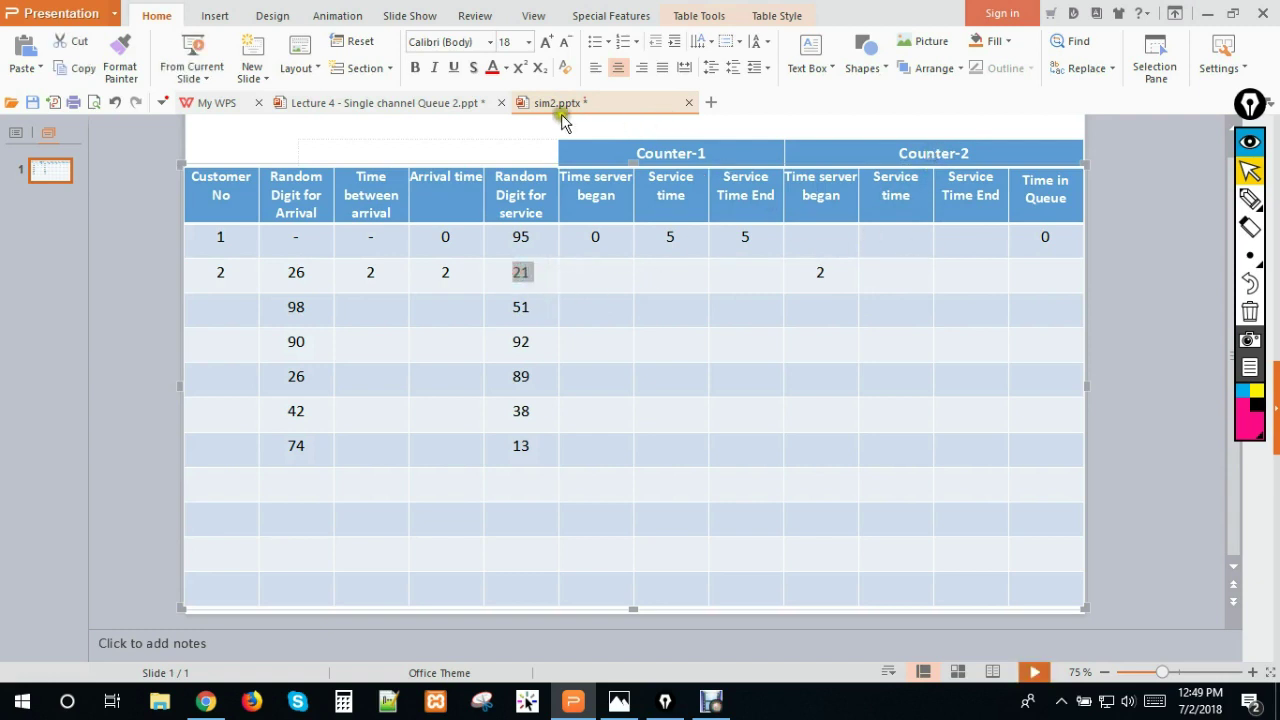
left_click(468, 106)
left_click(1030, 528)
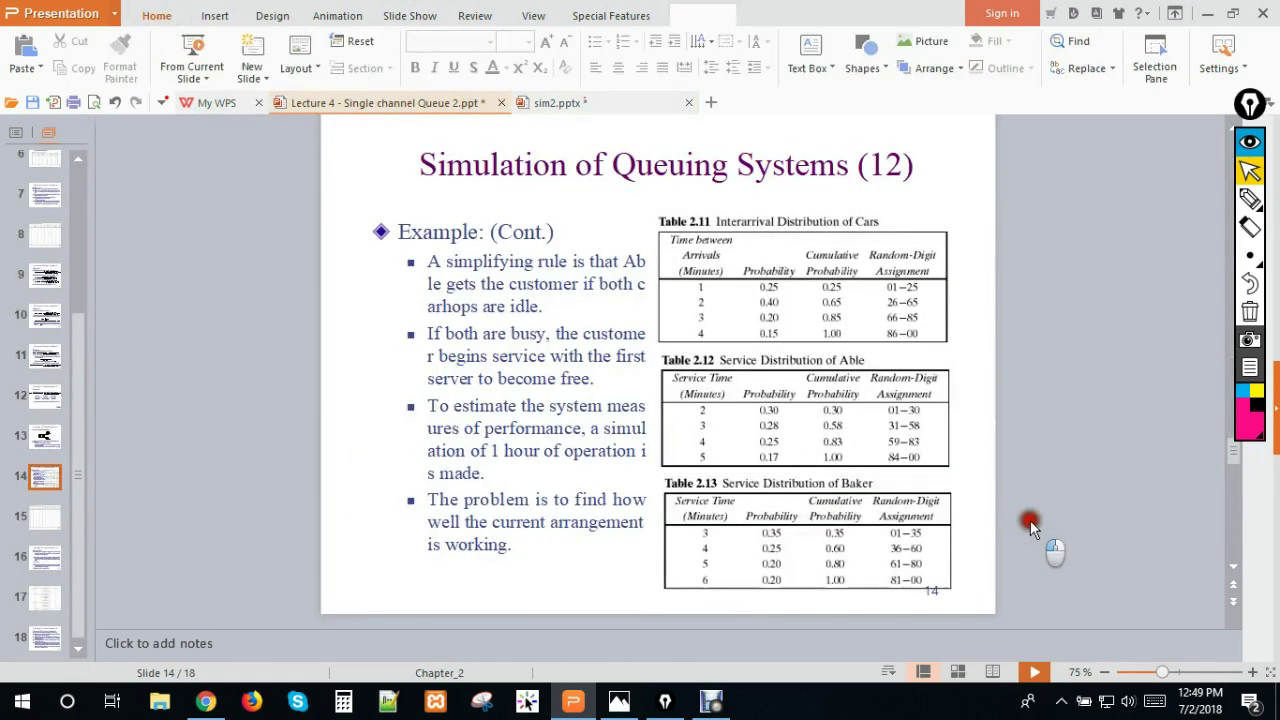
left_click(872, 524)
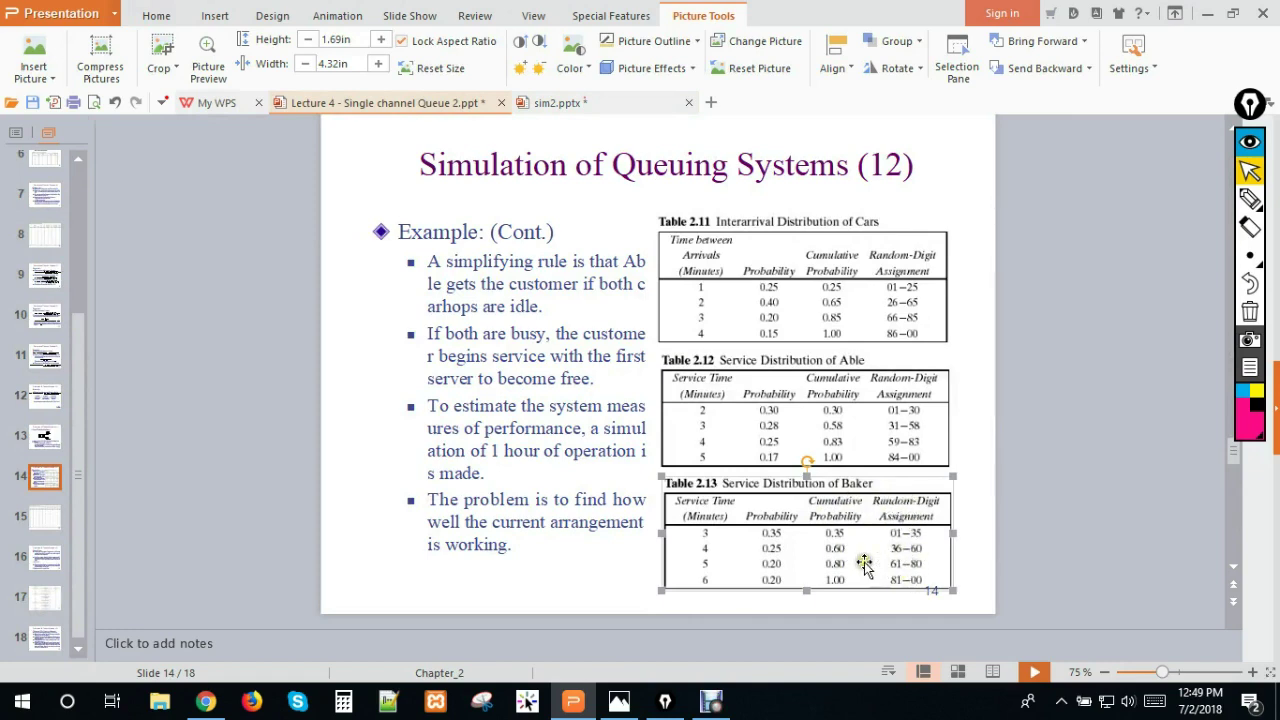
left_click(553, 100)
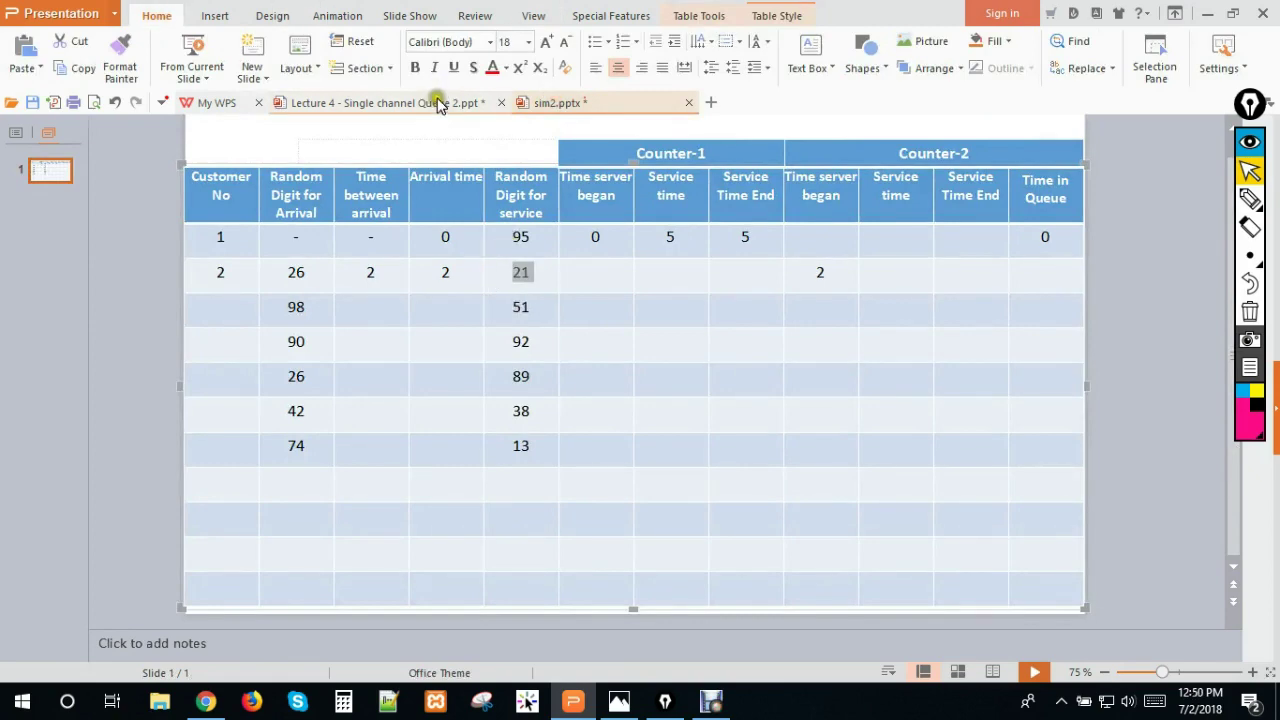
left_click(439, 104)
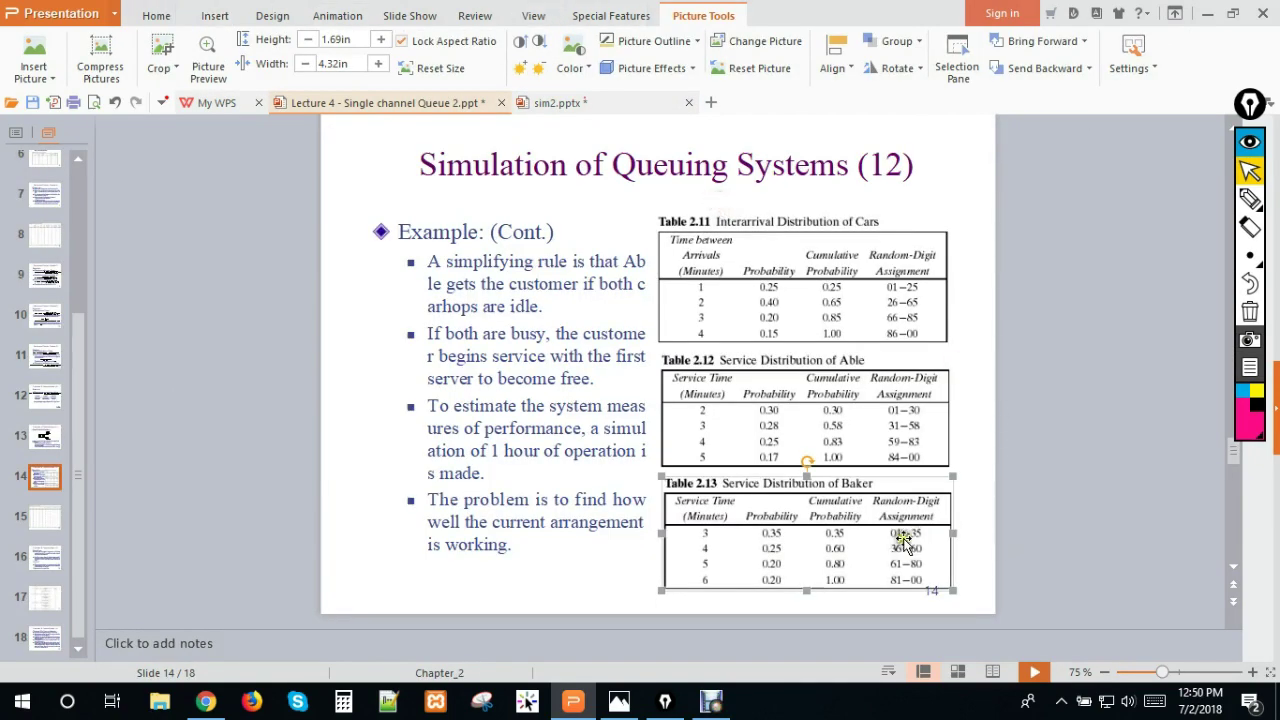
Step: Circle the 01–35 range and mark its 3-minute service time in Baker's table with the pen, and clear the marks
mouse_move(1245, 198)
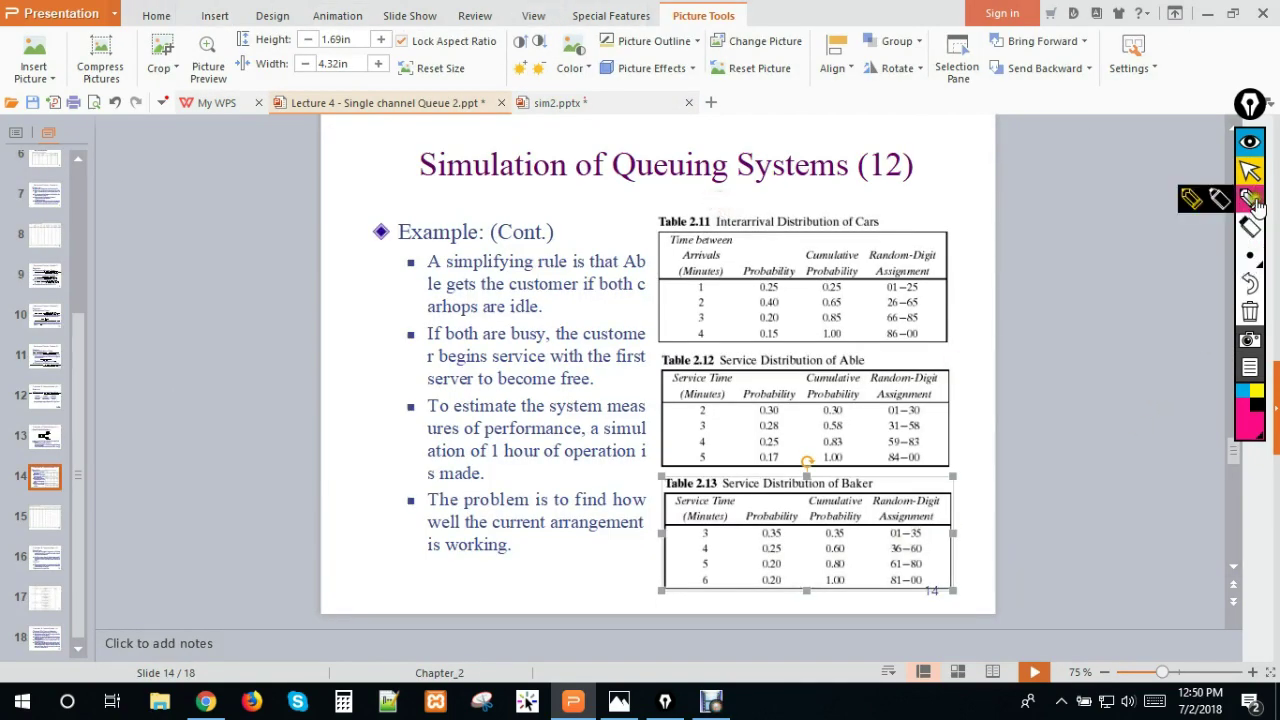
left_click(1203, 200)
mouse_move(930, 540)
left_mouse_down()
mouse_move(934, 528)
mouse_move(905, 514)
mouse_move(884, 534)
mouse_move(935, 548)
mouse_move(929, 528)
left_mouse_up()
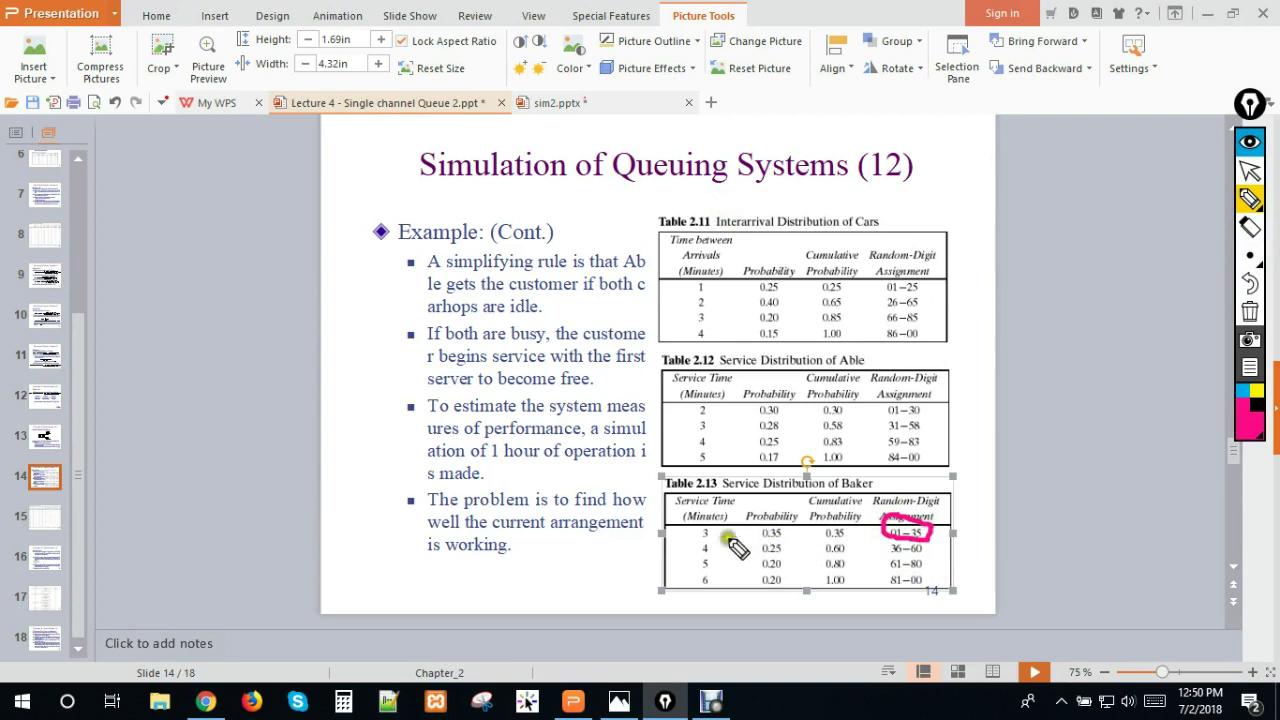
left_click_drag(672, 530, 712, 540)
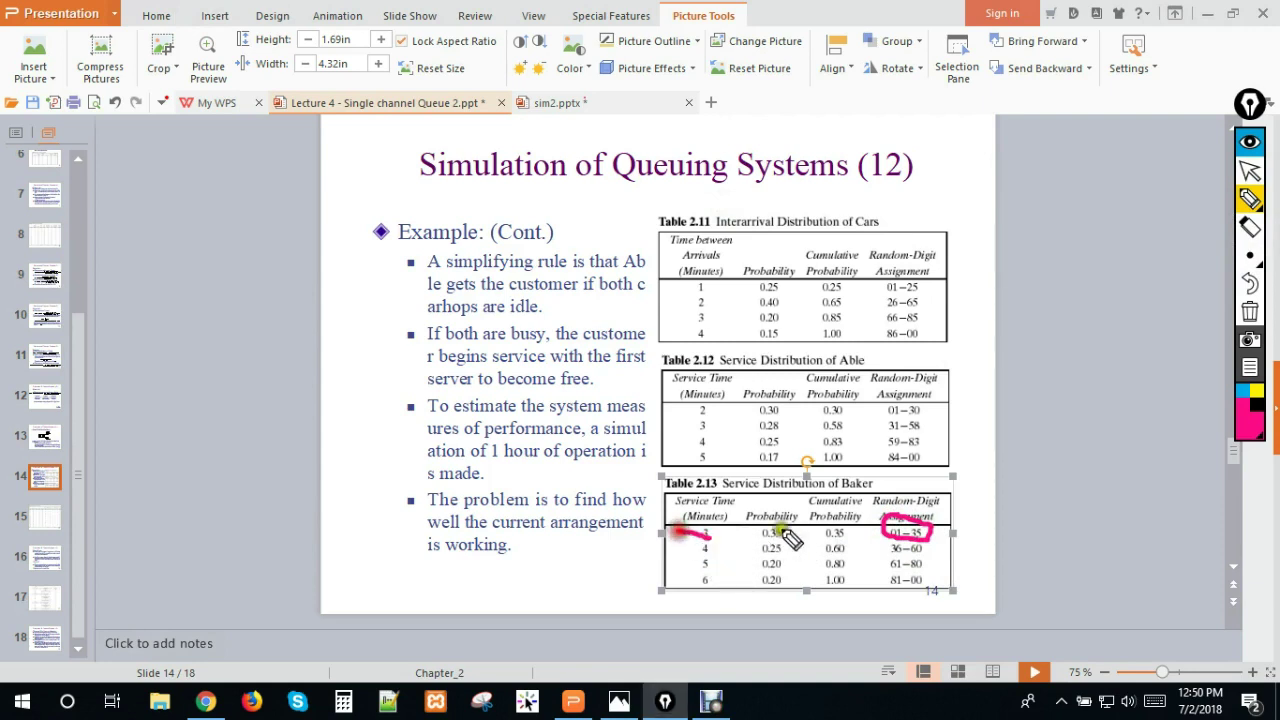
left_click(1249, 311)
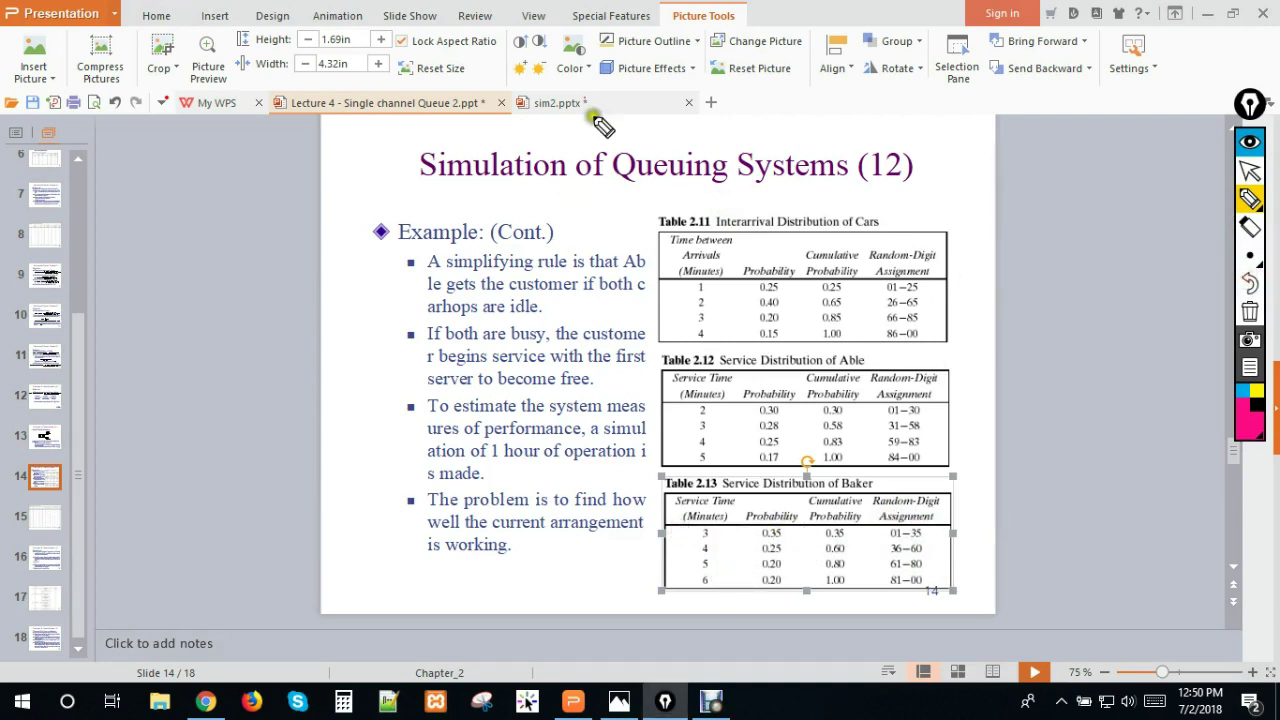
Step: In sim2.pptx, enter 3 as customer 2's Counter-2 service time and 5 as its service time end
left_click(1249, 171)
left_click(637, 103)
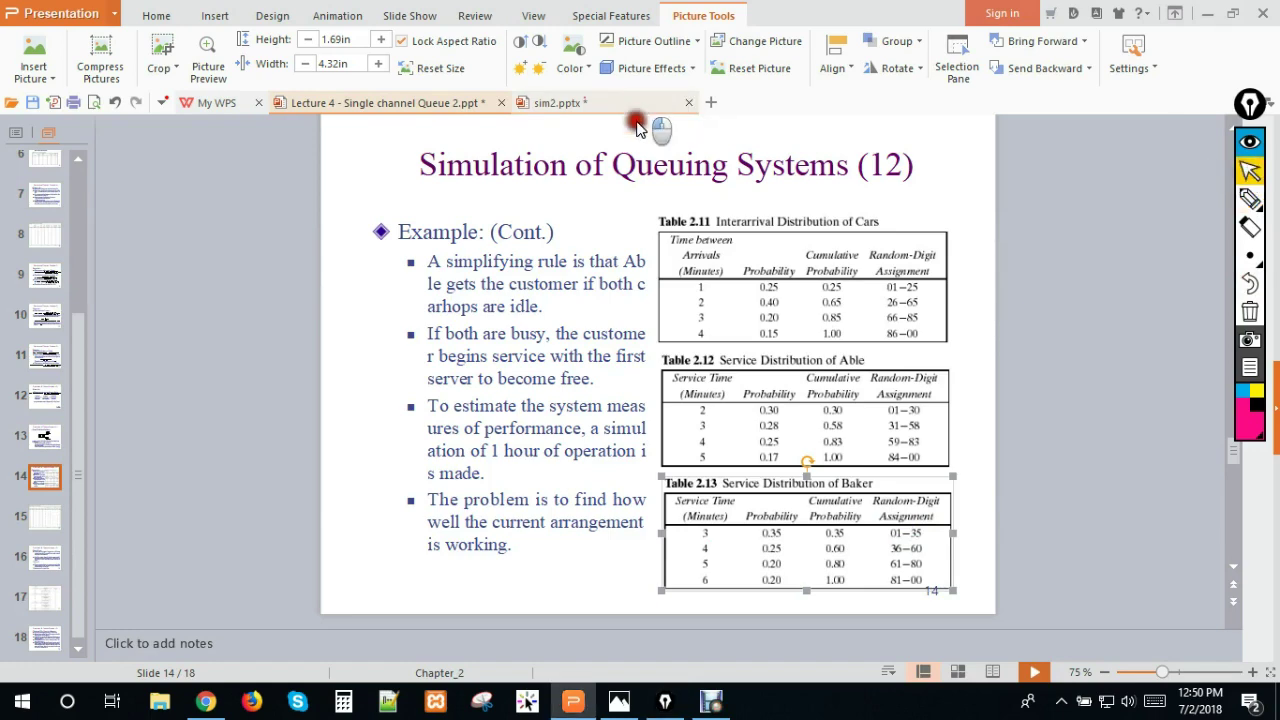
left_click(637, 103)
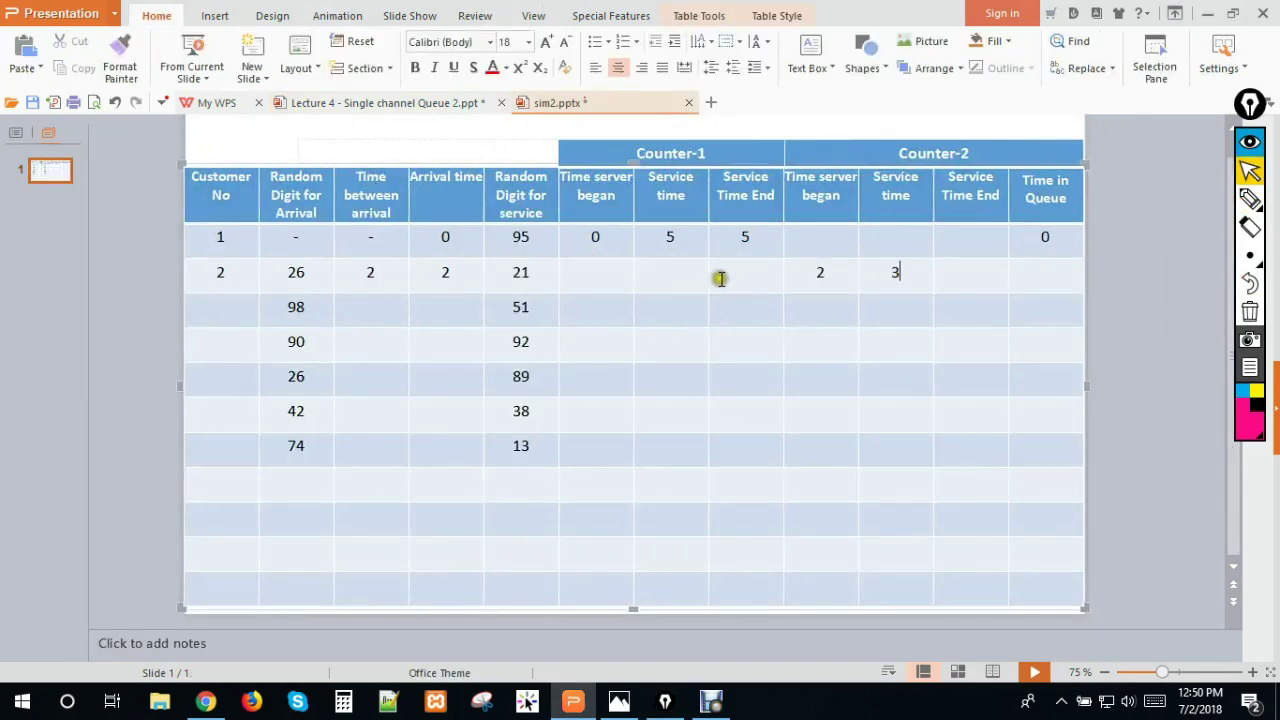
left_click(821, 274)
left_click(899, 276)
left_click_drag(854, 274, 947, 278)
left_click(838, 277)
Step: Enter 0 as customer 2's time in queue and number the next row as customer 3
left_click(750, 236)
double_click(750, 236)
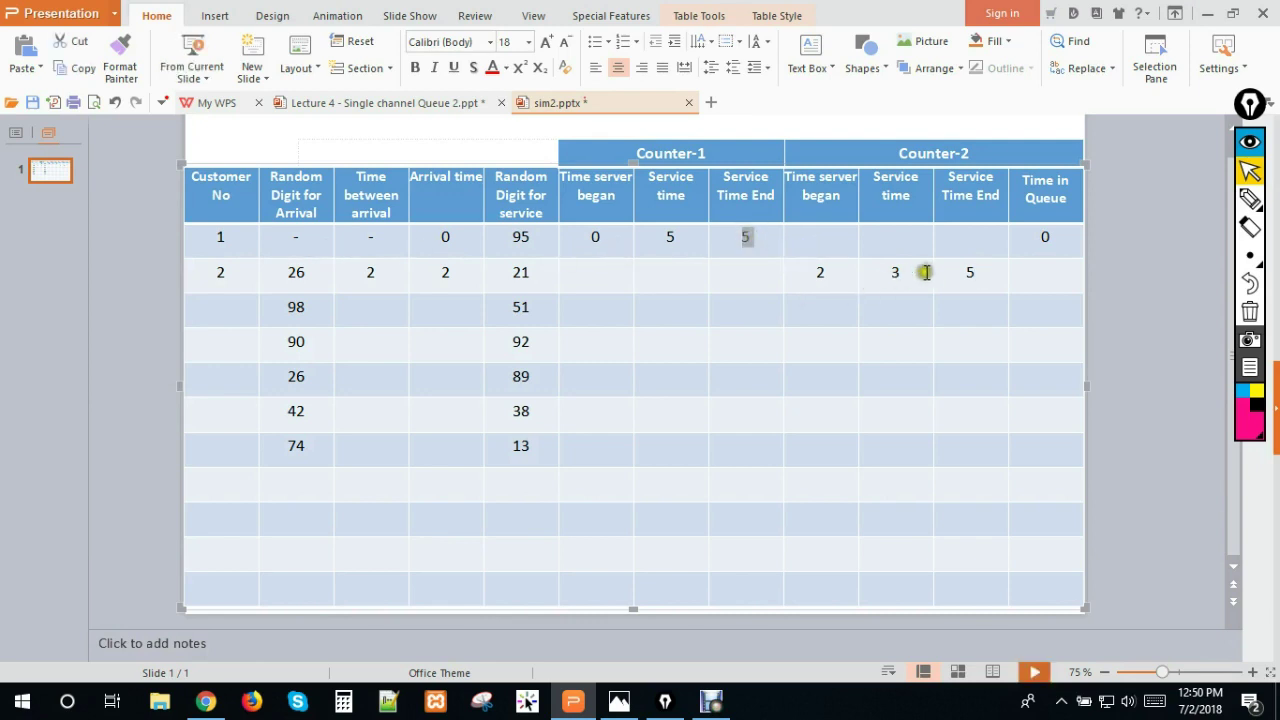
left_click(958, 280)
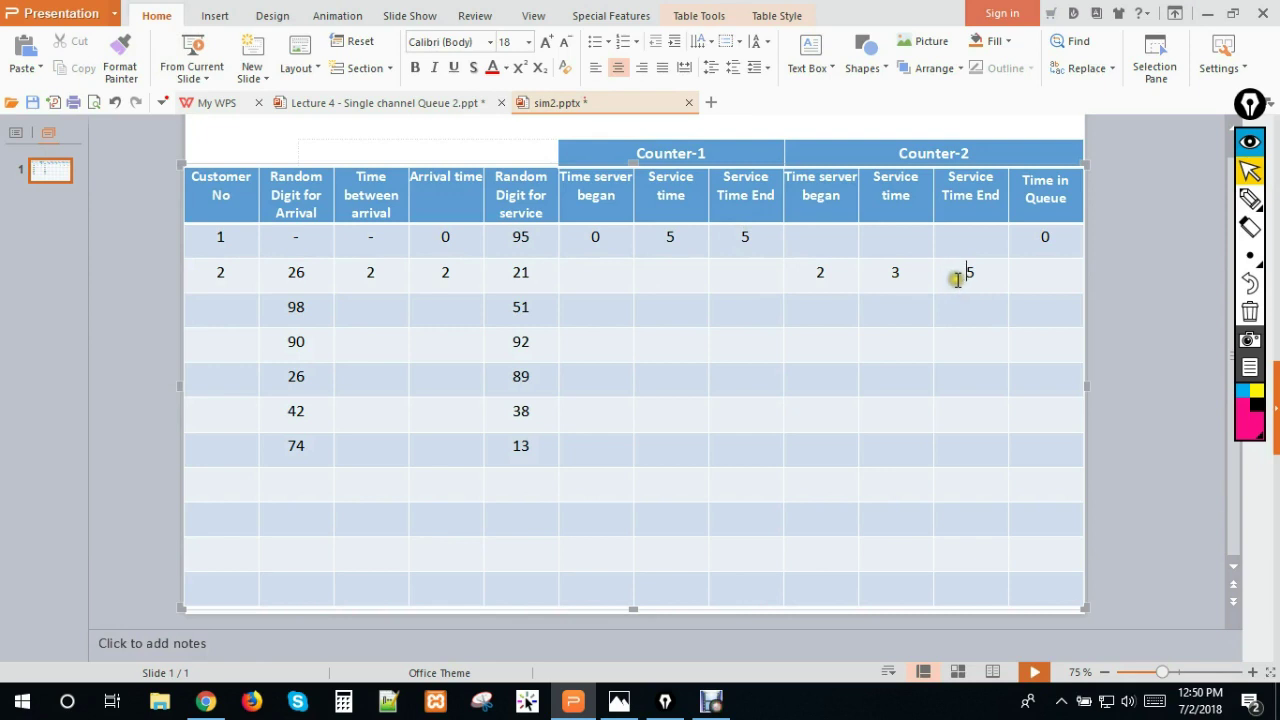
left_click(1046, 280)
left_click(234, 312)
type("3")
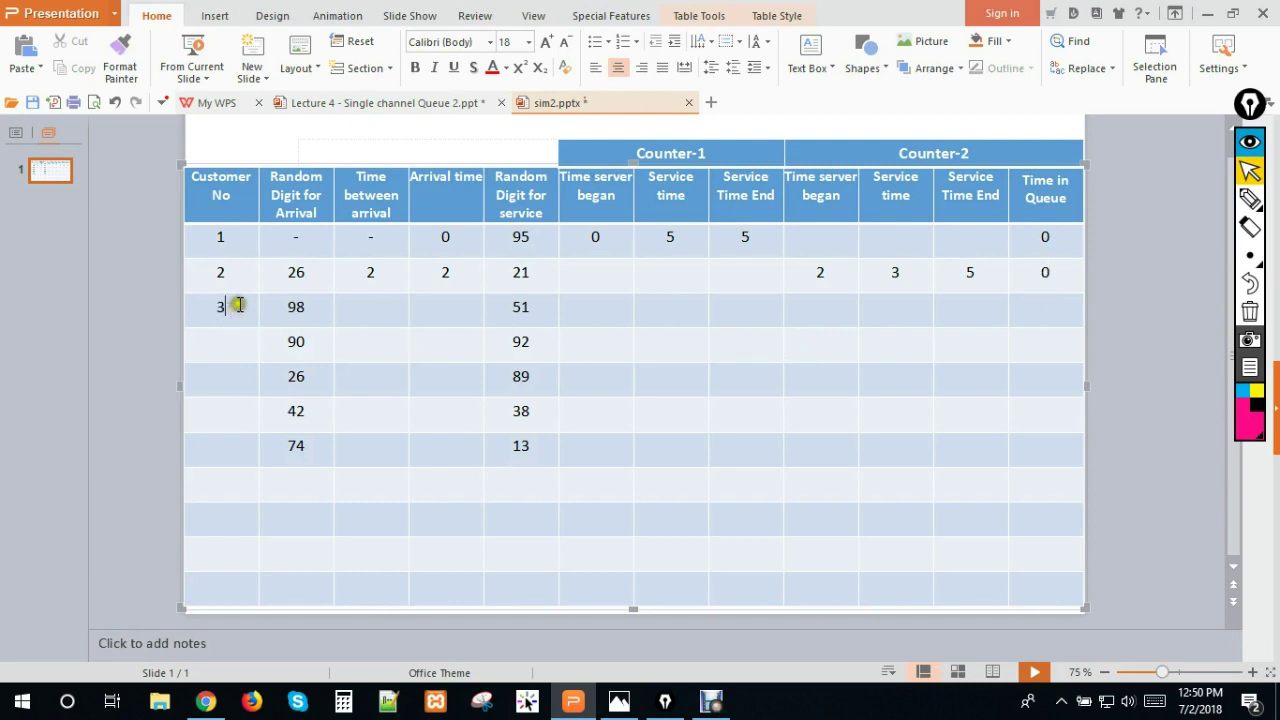
Step: Look up customer 3's random digit for arrival in the Lecture 4 interarrival distribution table, and enter 4 as its time between arrival
double_click(287, 306)
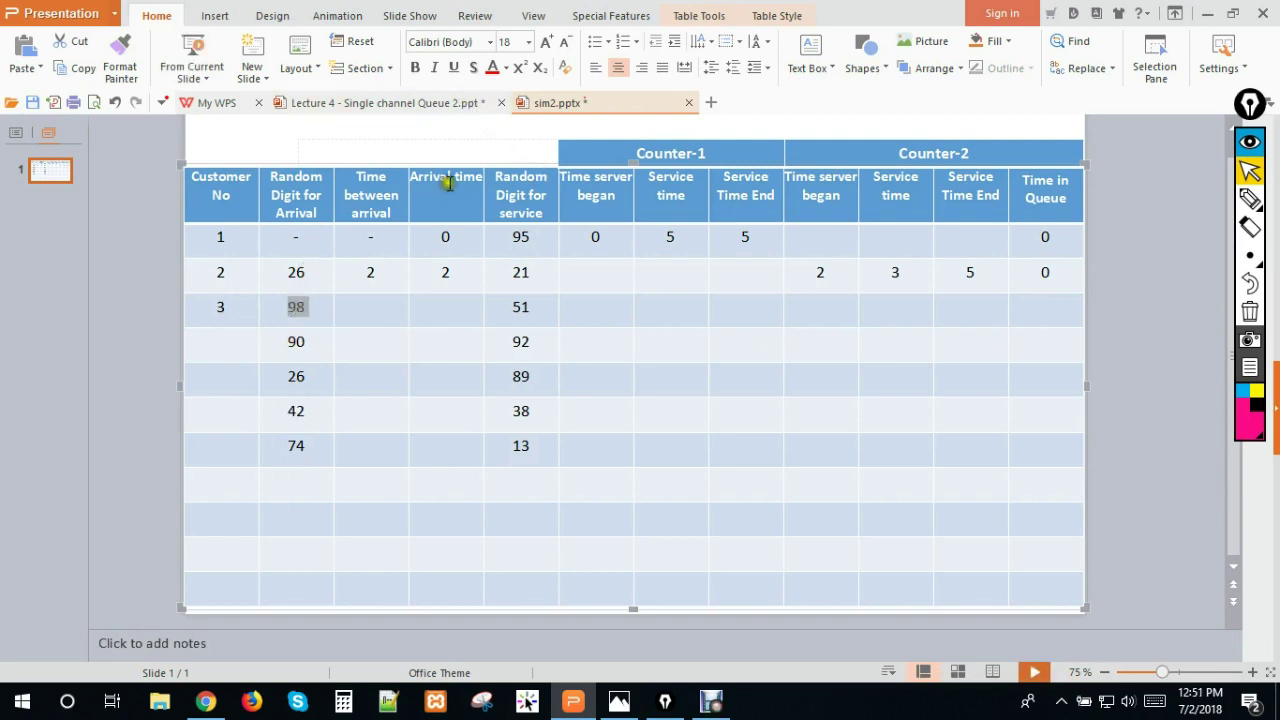
left_click(316, 308)
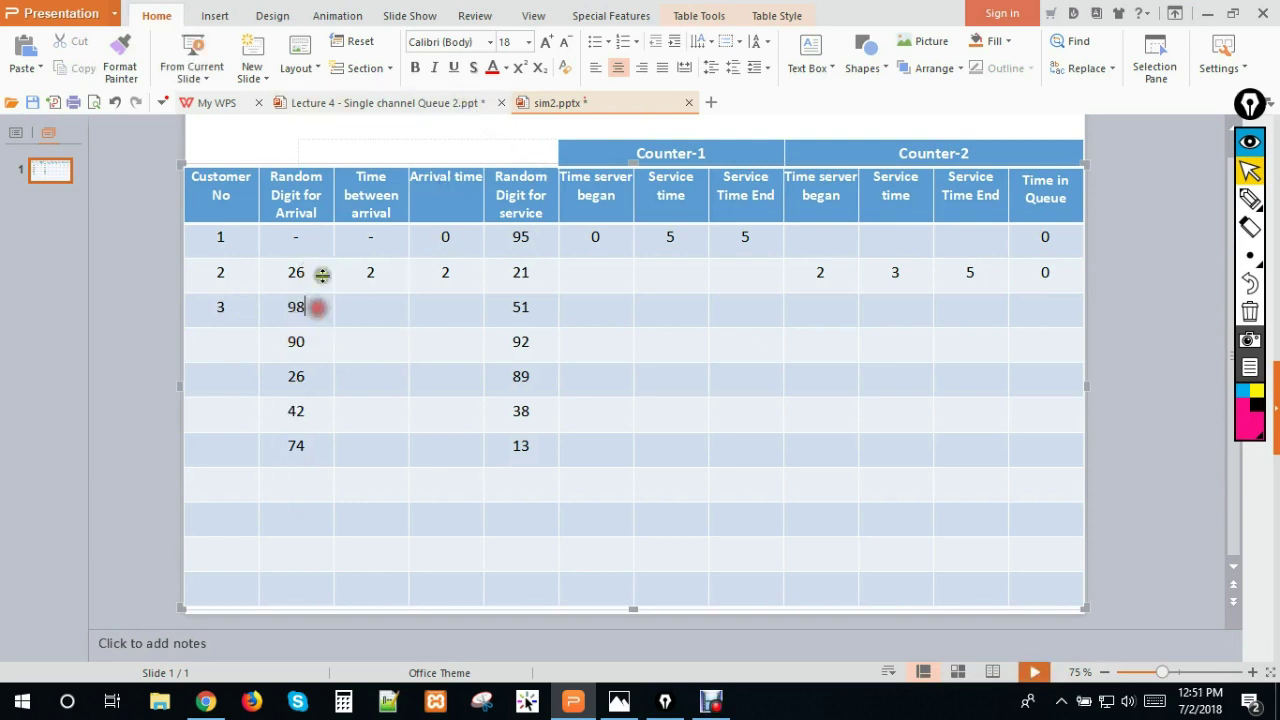
left_click(451, 103)
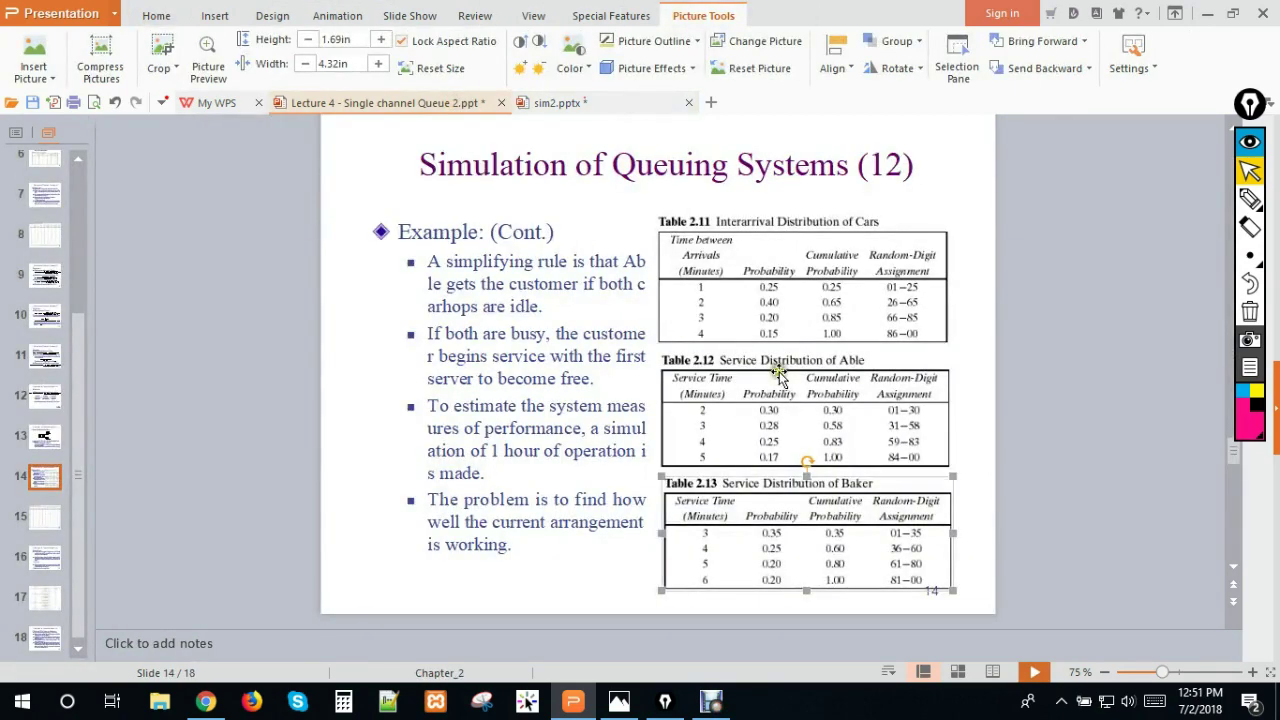
left_click(698, 337)
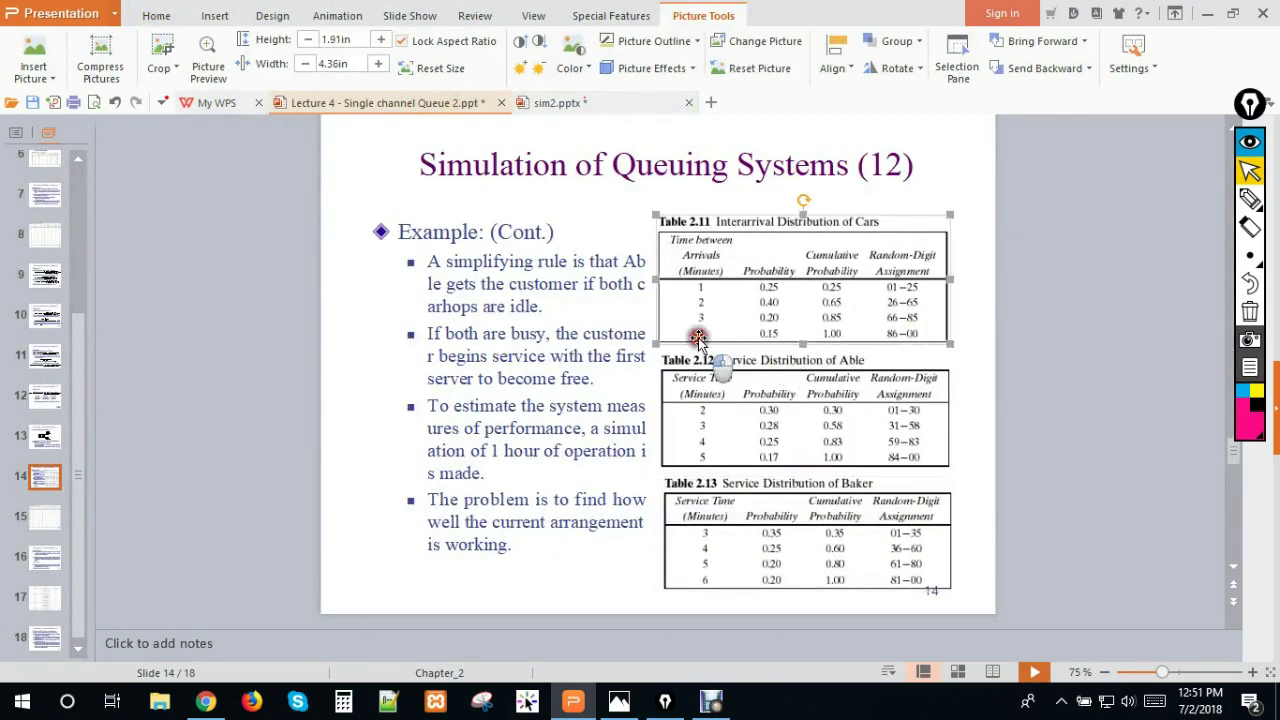
left_click(558, 104)
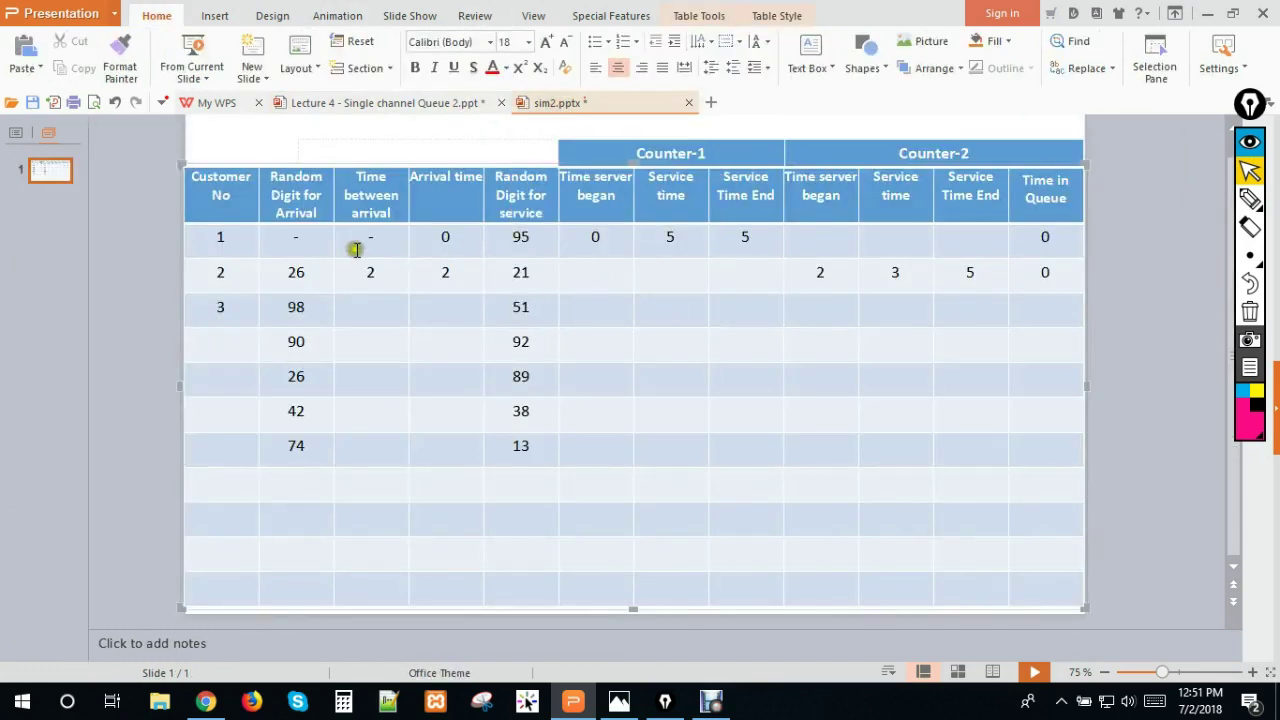
left_click(460, 103)
left_click_drag(803, 202, 775, 215)
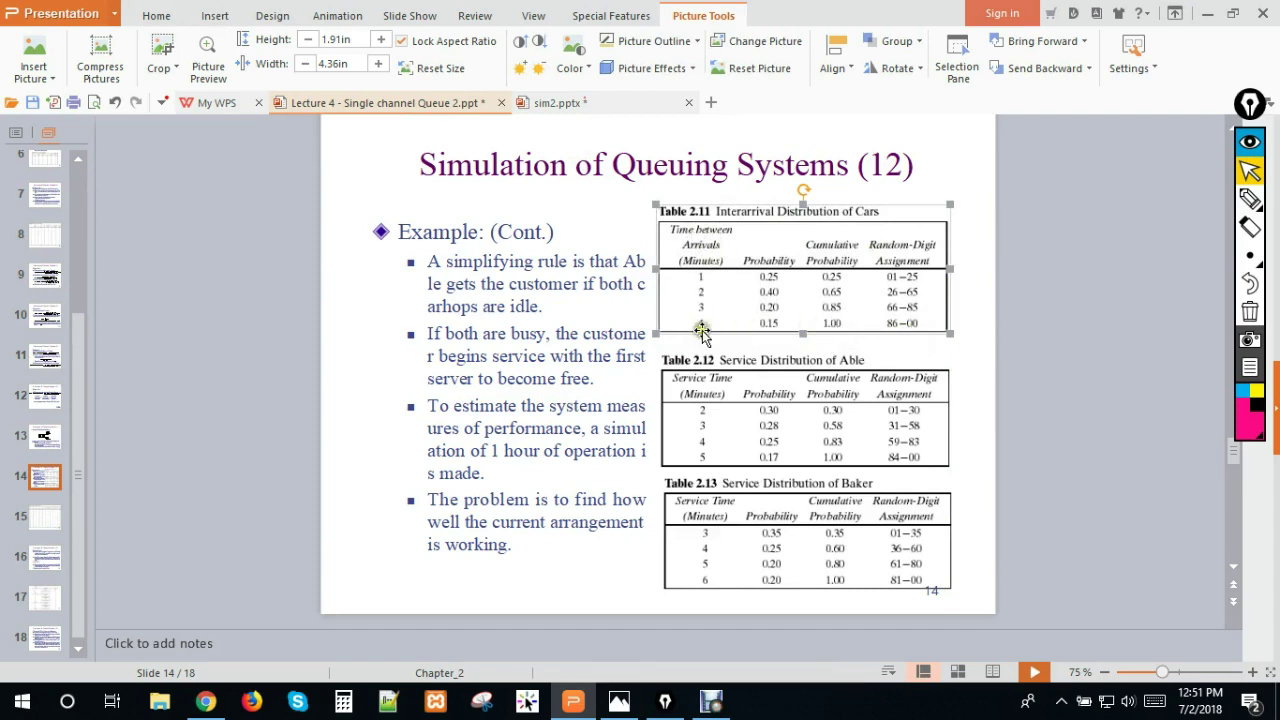
left_click(636, 108)
left_click(372, 312)
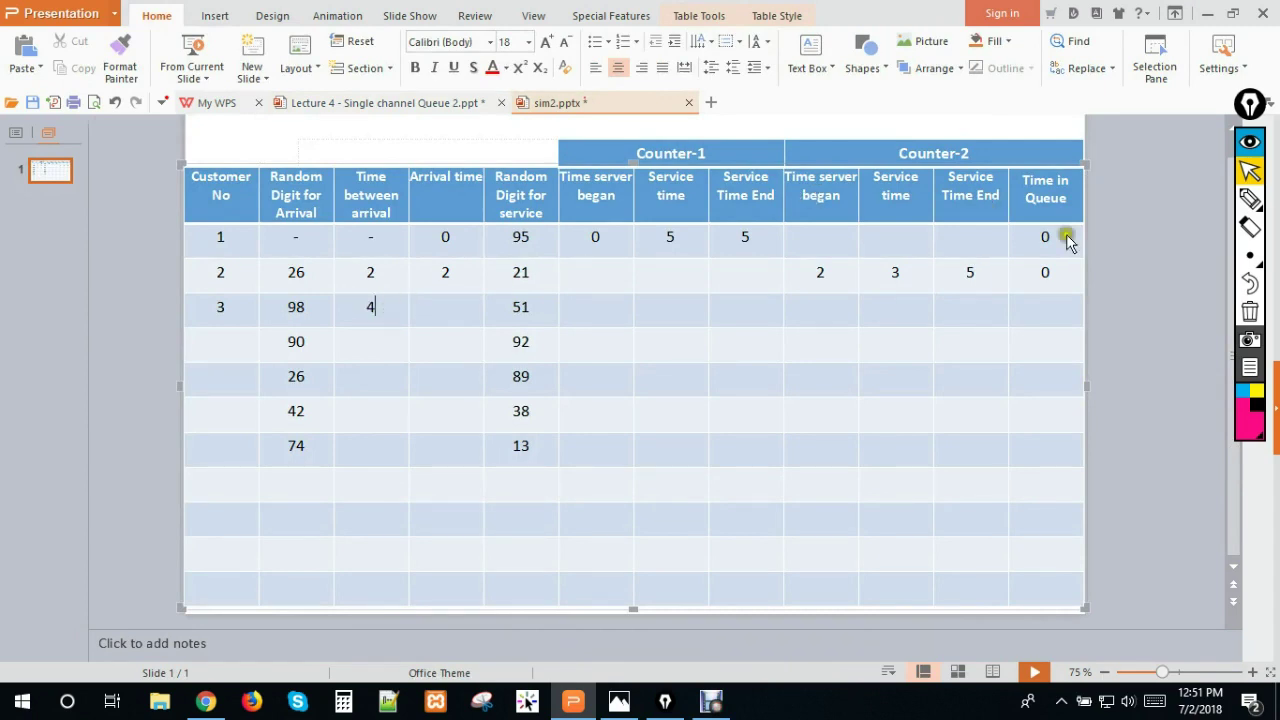
Step: Briefly link customer 3's time between arrival to customer 2's arrival time with a pen line, and enter 6 as customer 3's arrival time
left_click(1250, 200)
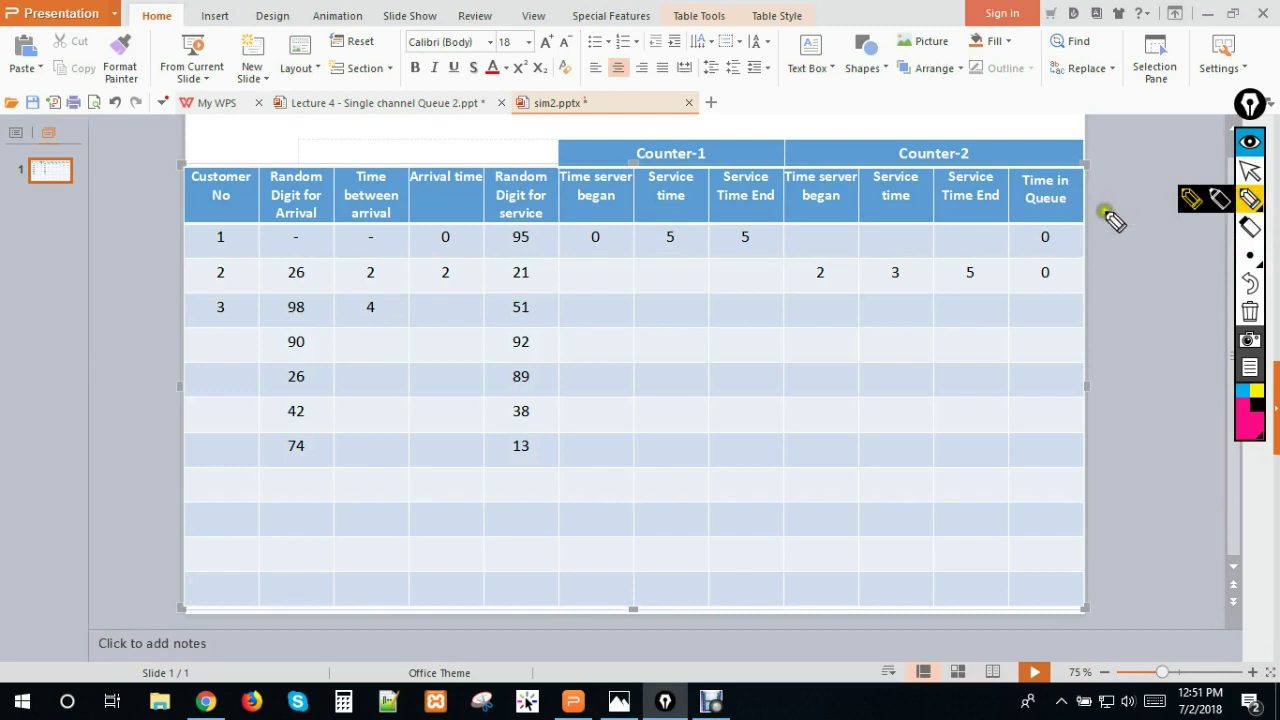
left_click_drag(382, 296, 414, 286)
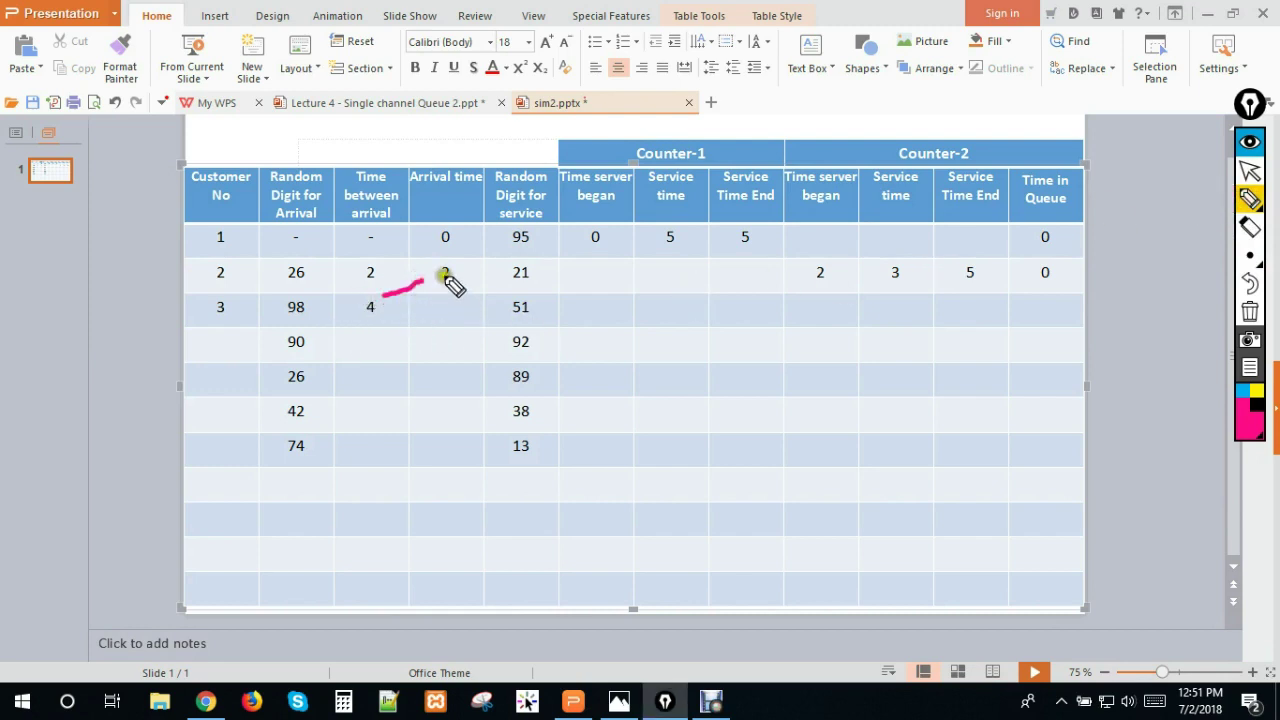
left_click(1250, 170)
left_click(1250, 283)
left_click(441, 314)
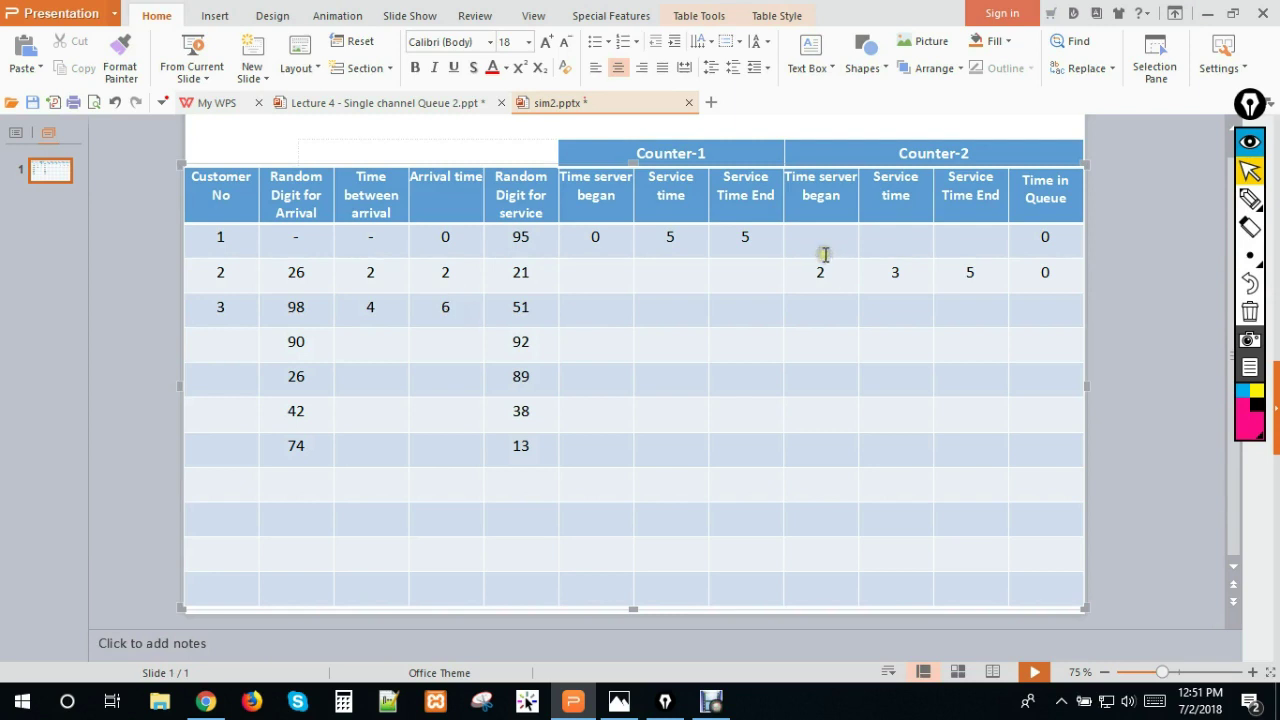
Step: Compare customer 3's arrival time with the latest service time end of Counter-1 and Counter-2
left_click(743, 236)
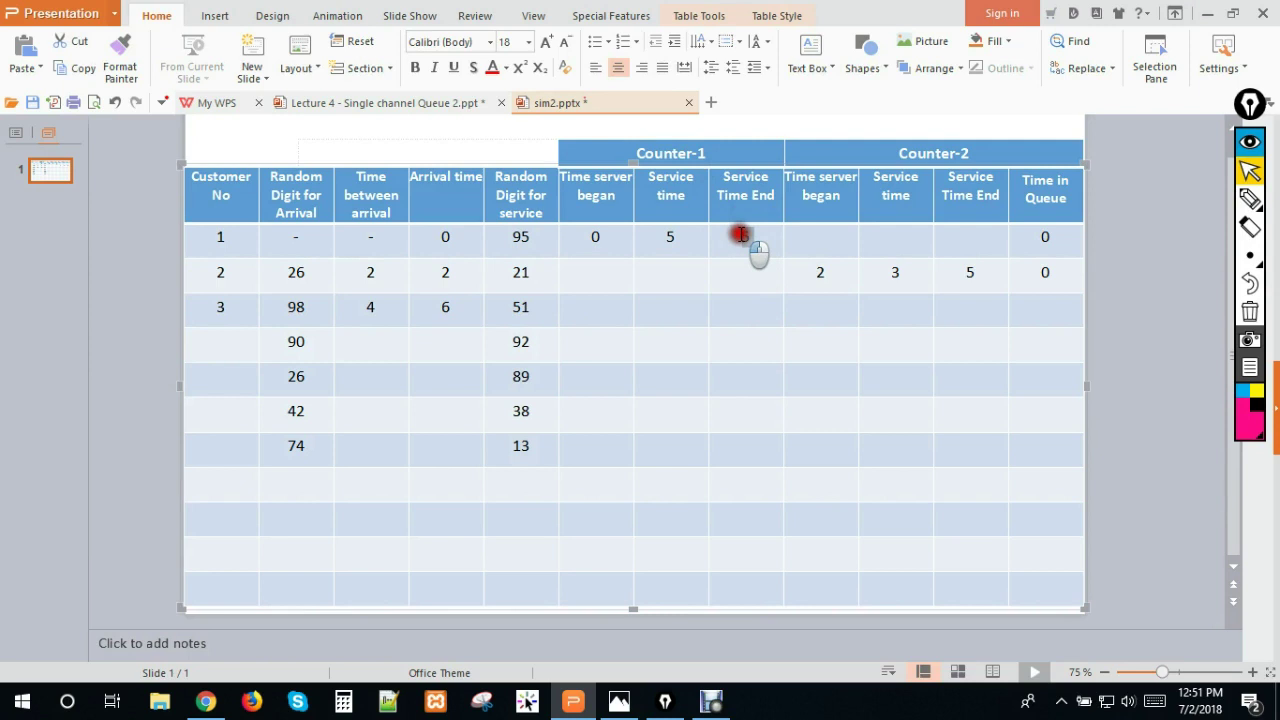
type("5")
double_click(966, 272)
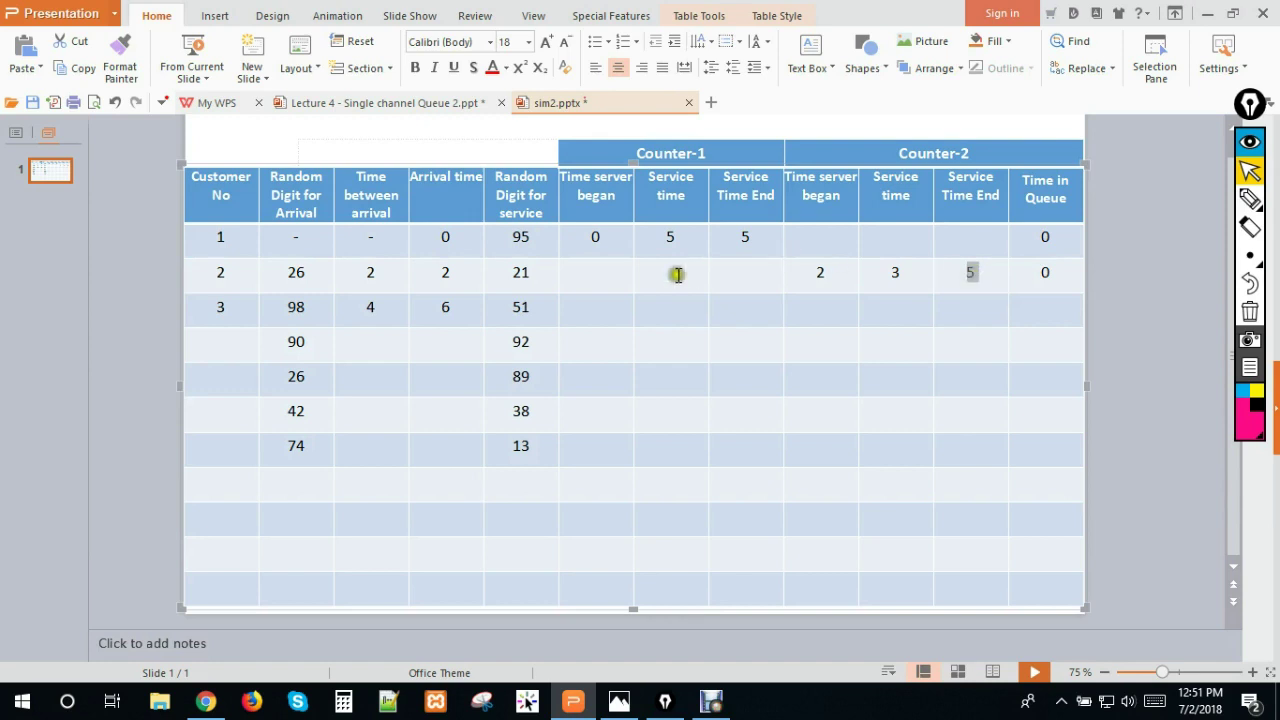
left_click(460, 308)
left_click_drag(460, 308, 435, 304)
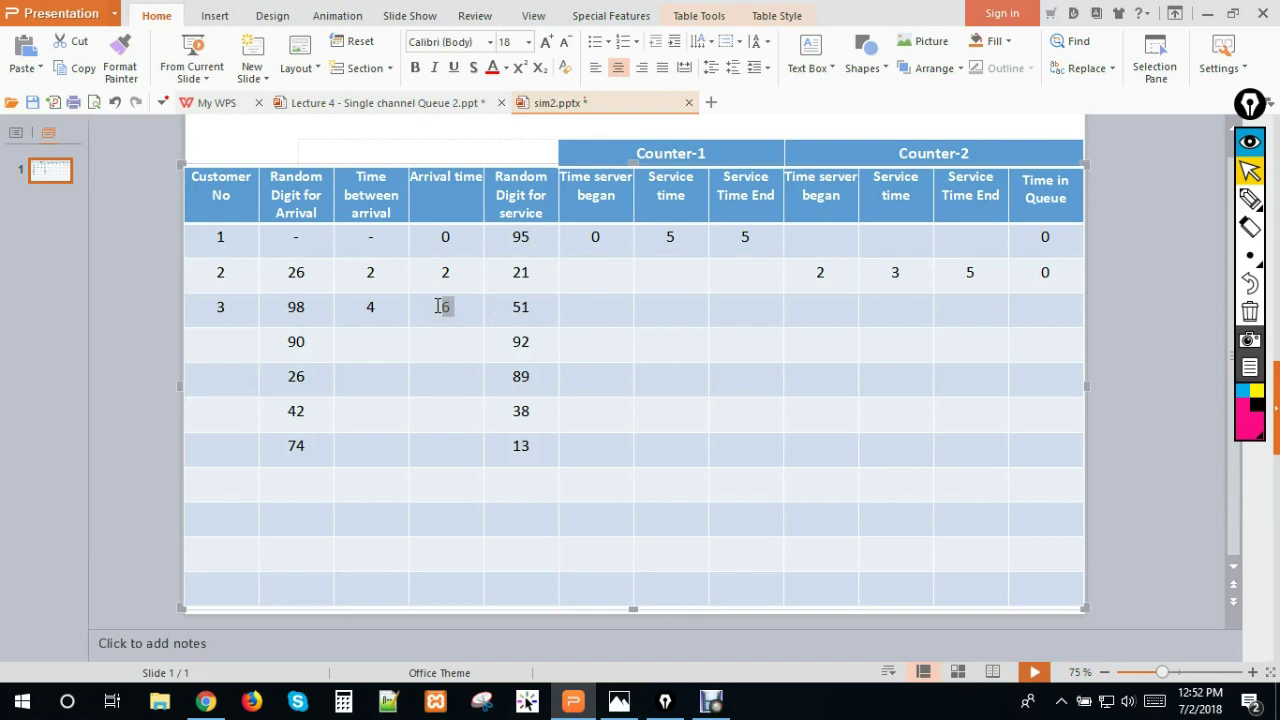
left_click(575, 316)
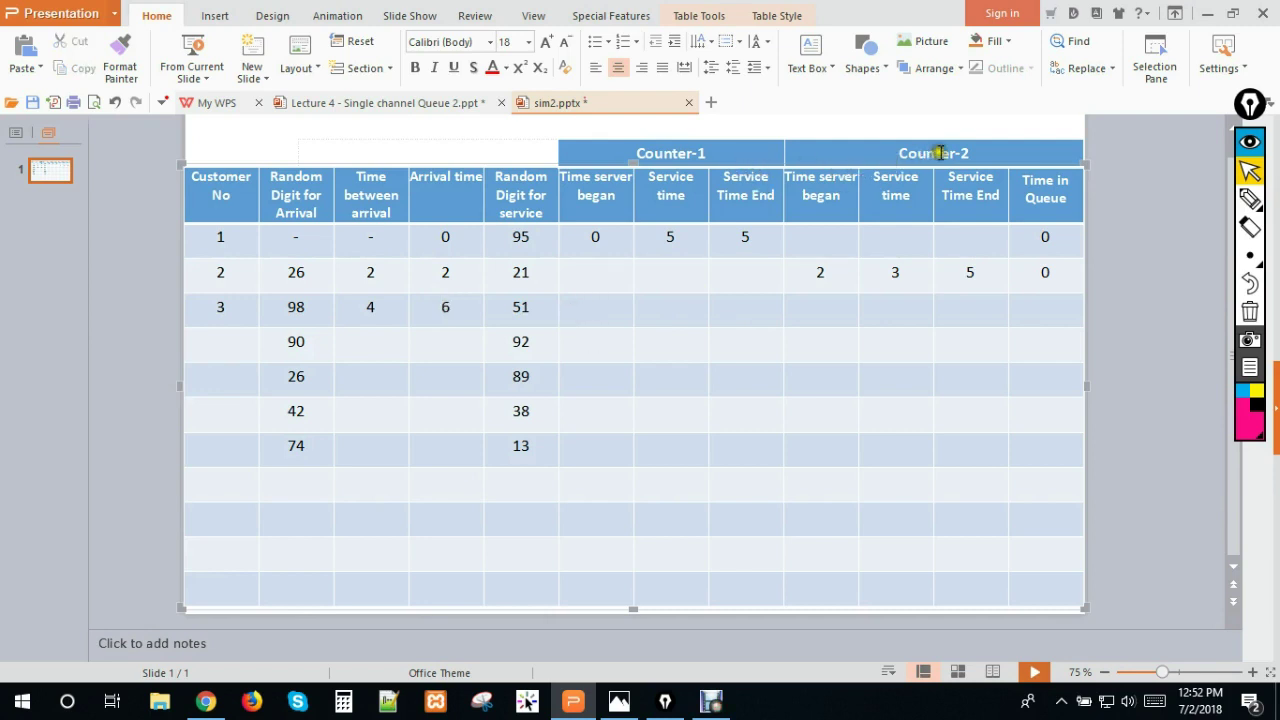
left_click(741, 237)
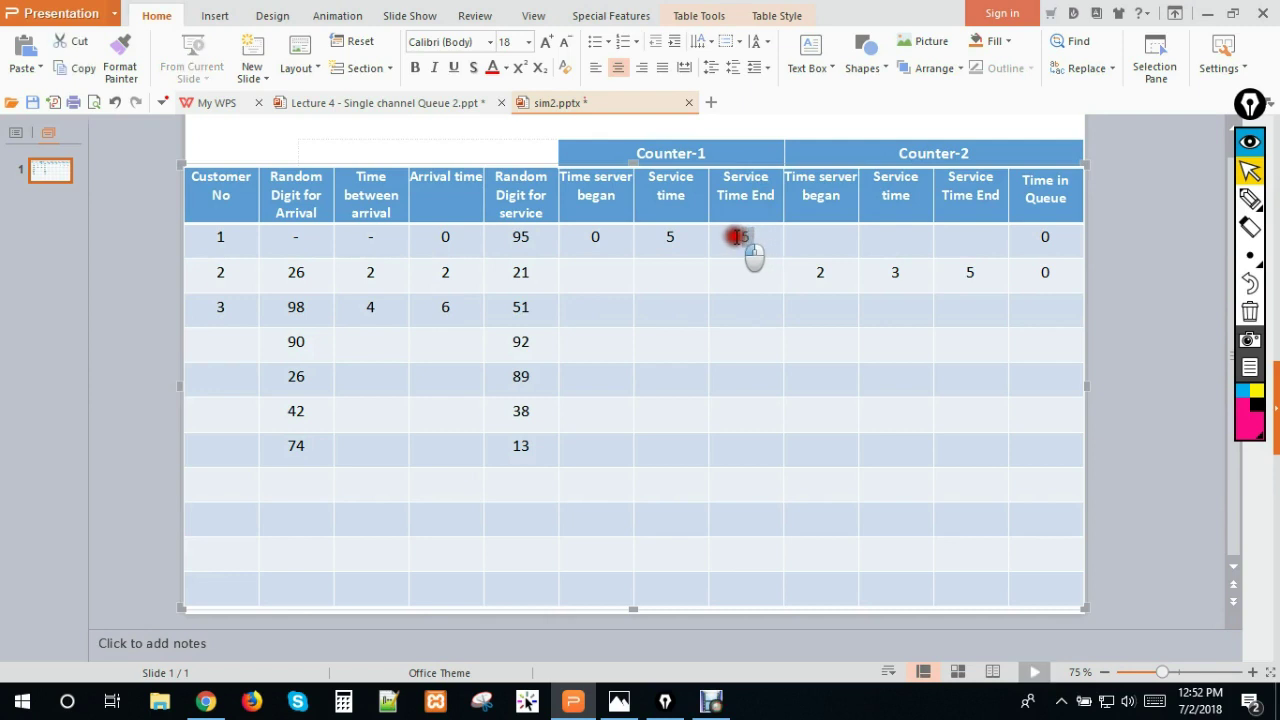
left_click(968, 273)
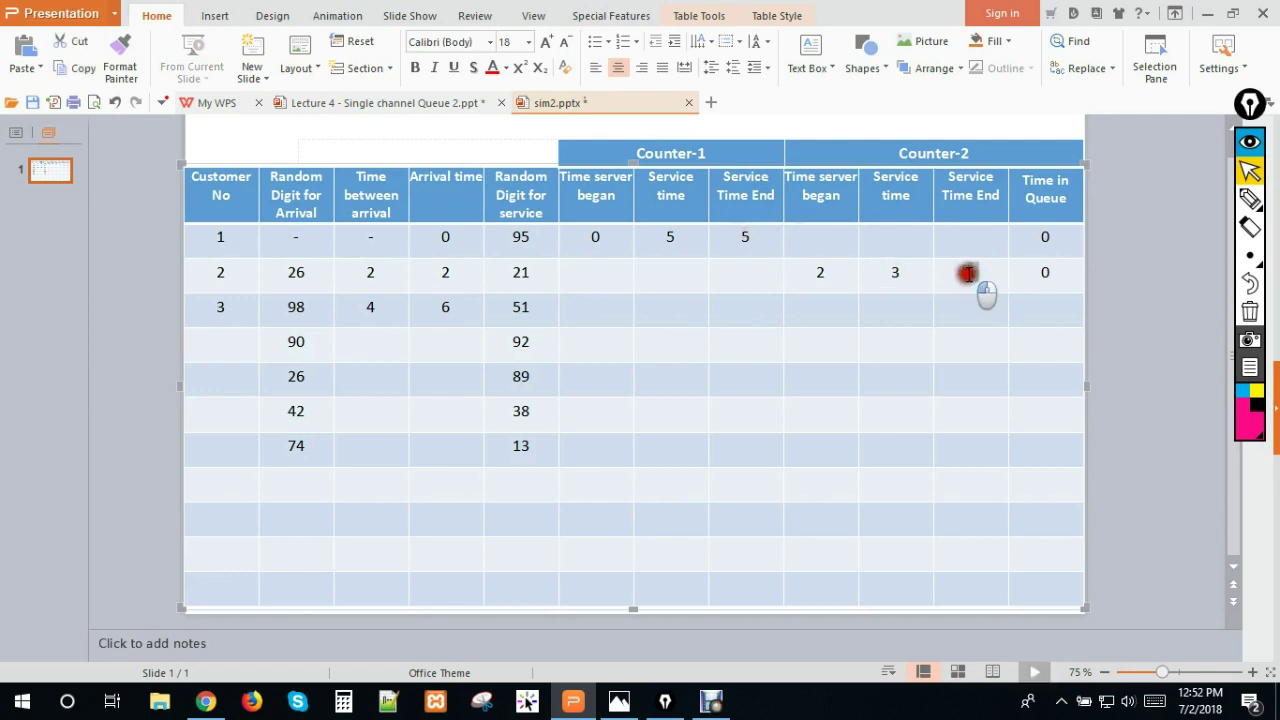
left_click(597, 311)
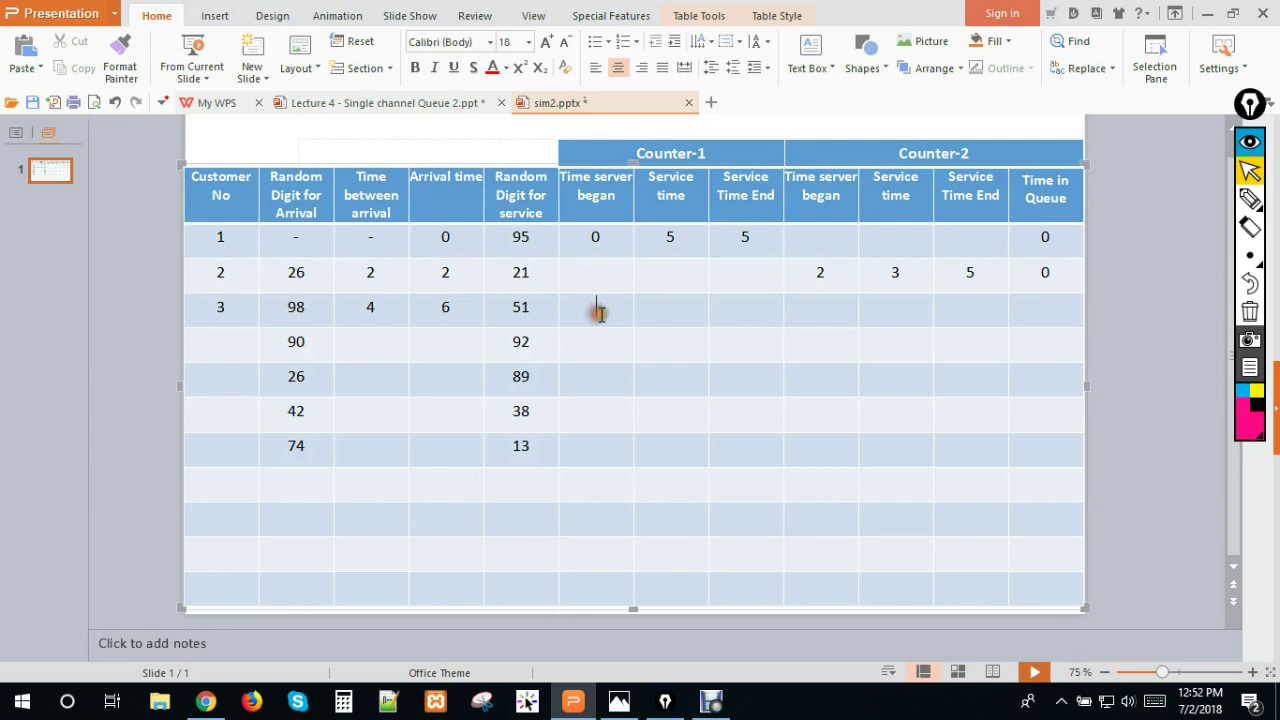
Step: Recheck both counters' service end times against customer 3's arrival, and enter 6 as customer 3's Counter-1 time server began
left_click(450, 309)
left_click(606, 313)
left_click(742, 237)
double_click(746, 238)
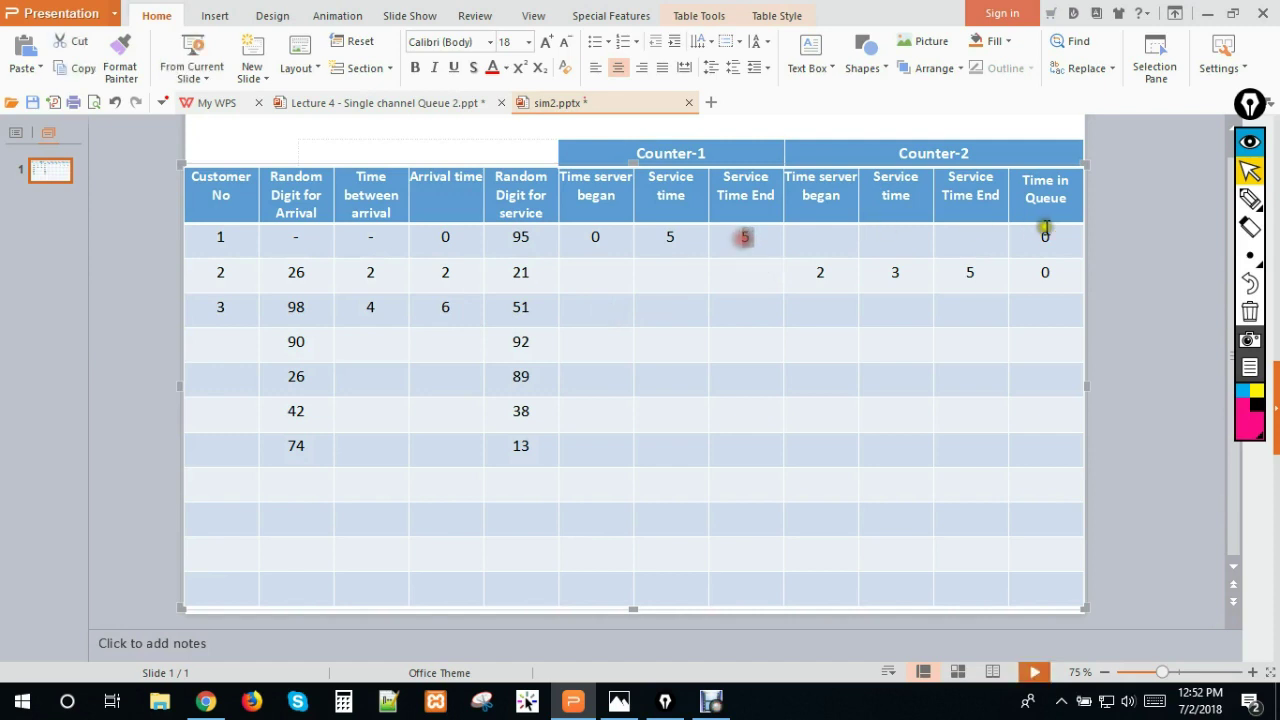
double_click(968, 273)
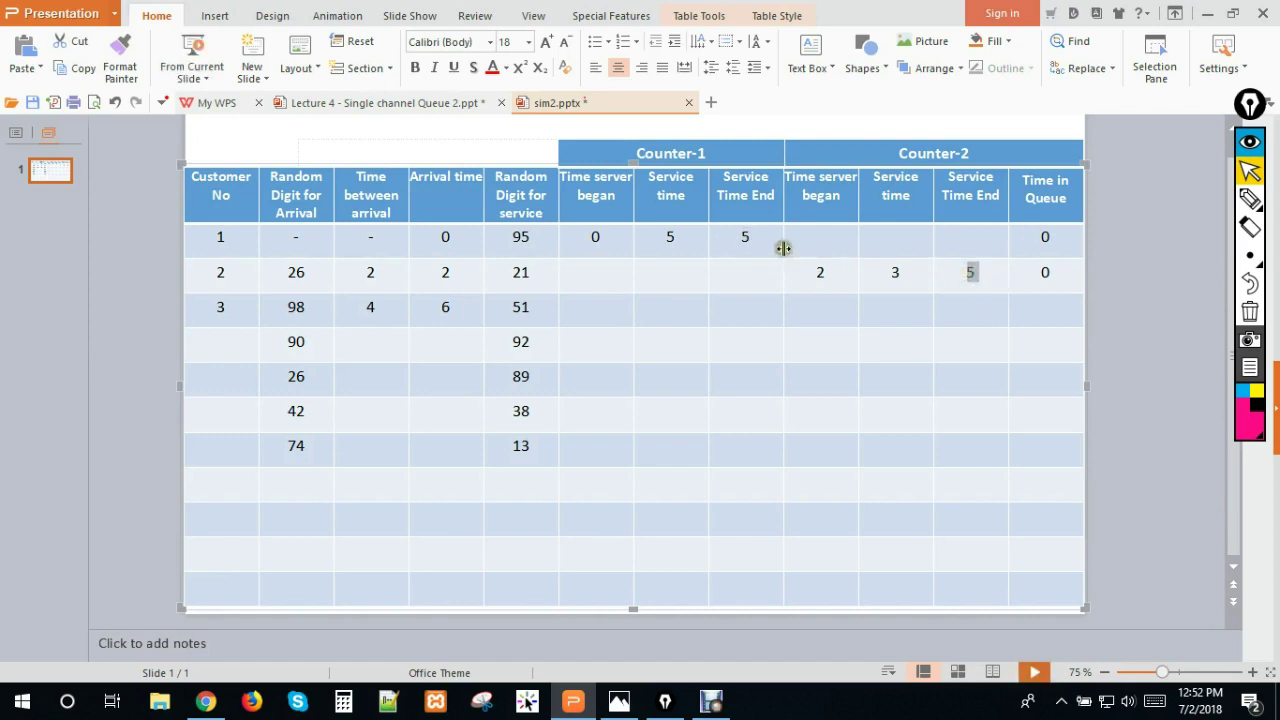
left_click(466, 314)
left_click(594, 307)
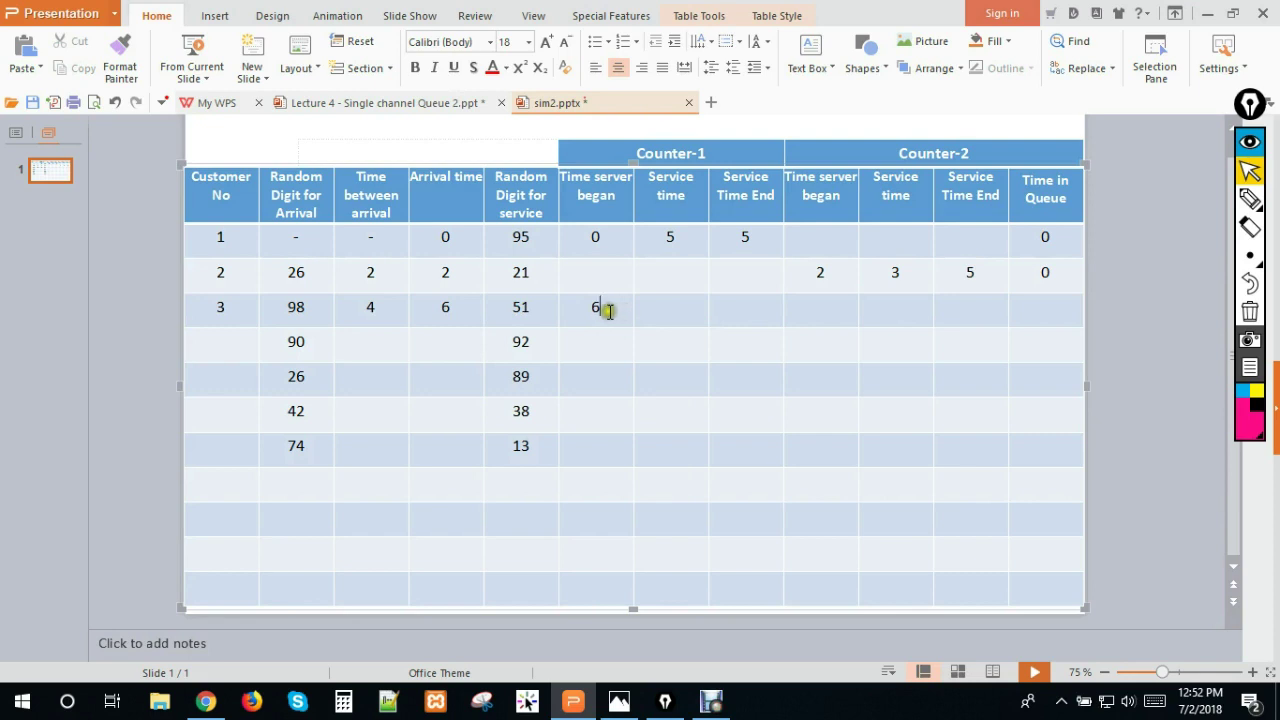
Step: Look up customer 3's random digit for service in Lecture 4's Service Distribution of Able table, and enter 3 as its Counter-1 service time
left_click(659, 314)
left_click(665, 315)
double_click(508, 310)
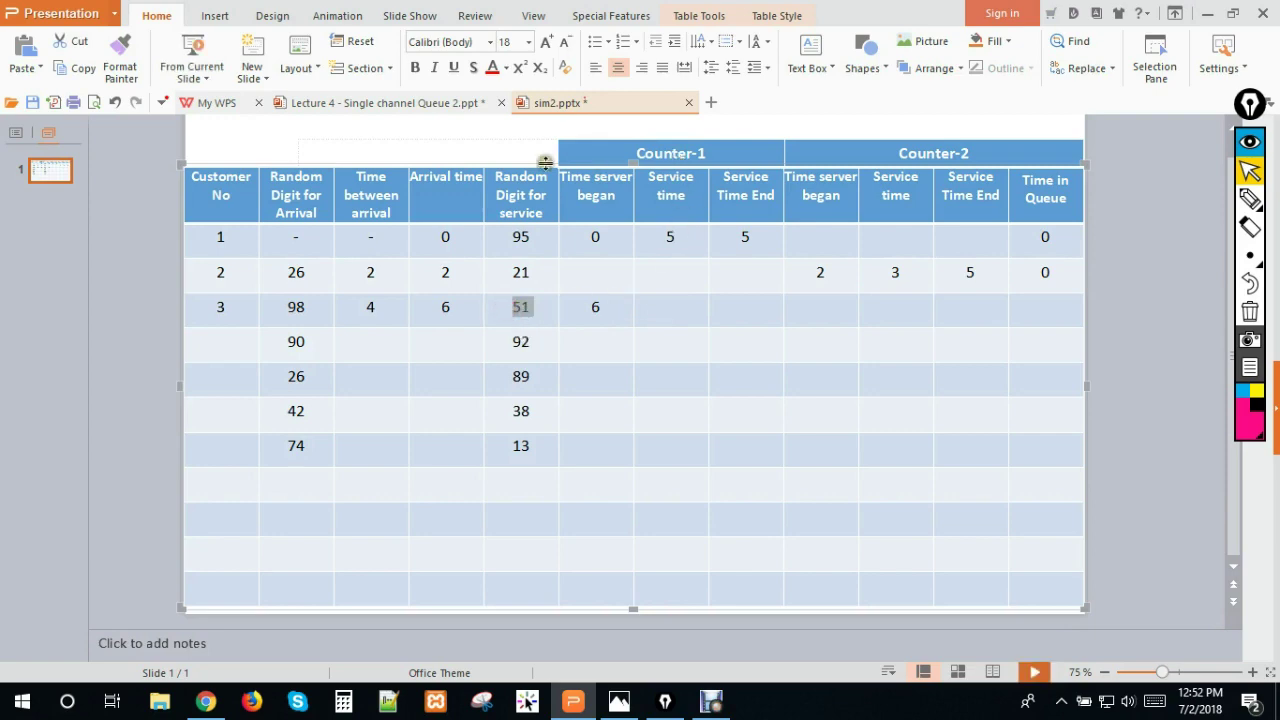
left_click(458, 105)
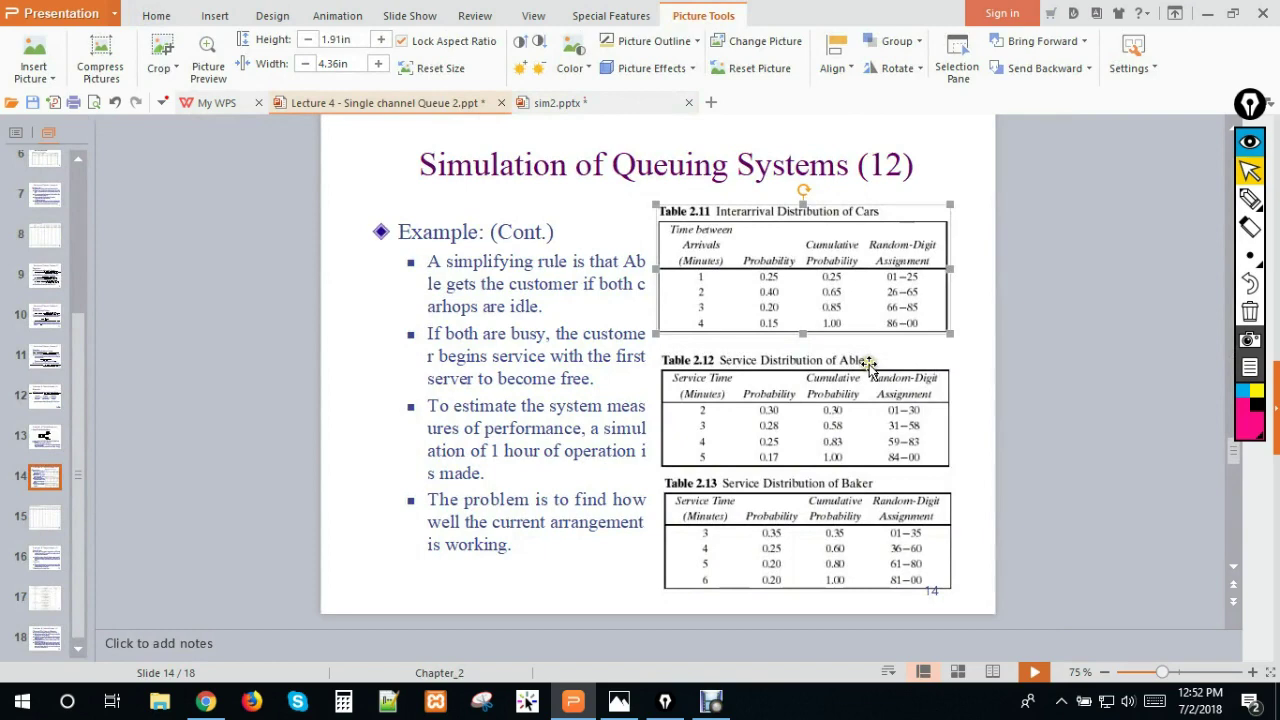
left_click(560, 103)
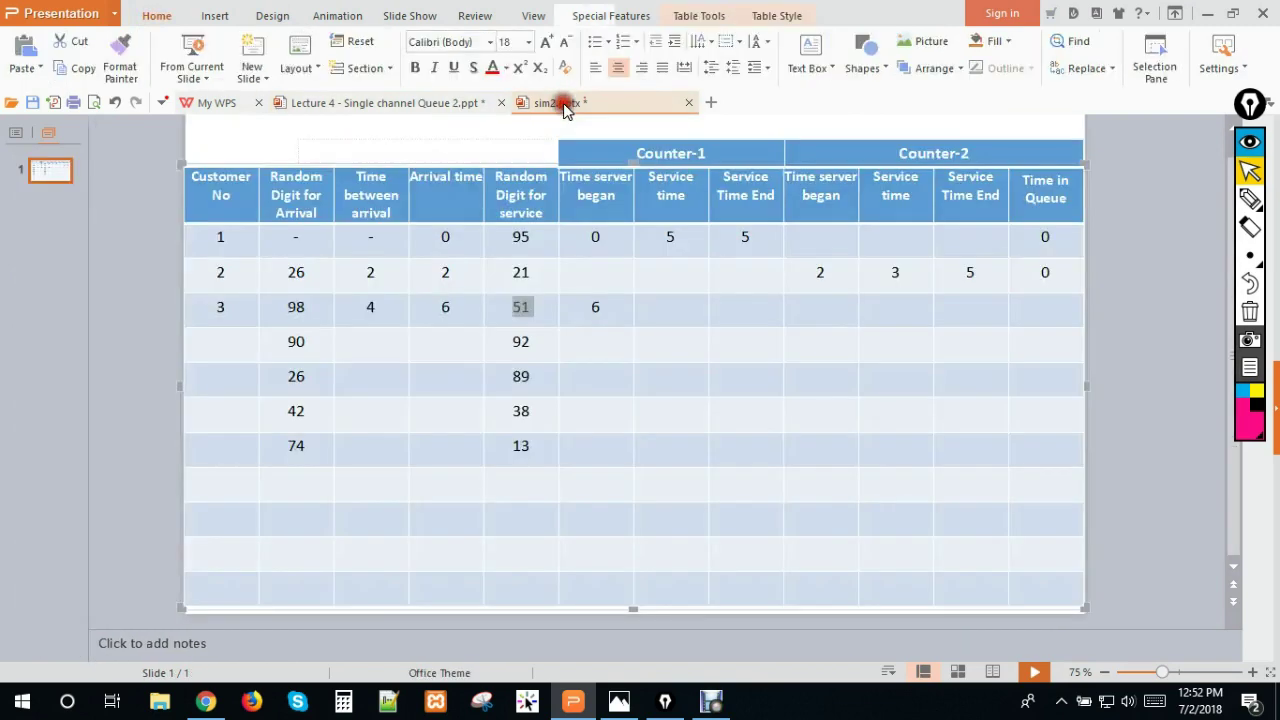
left_click(458, 104)
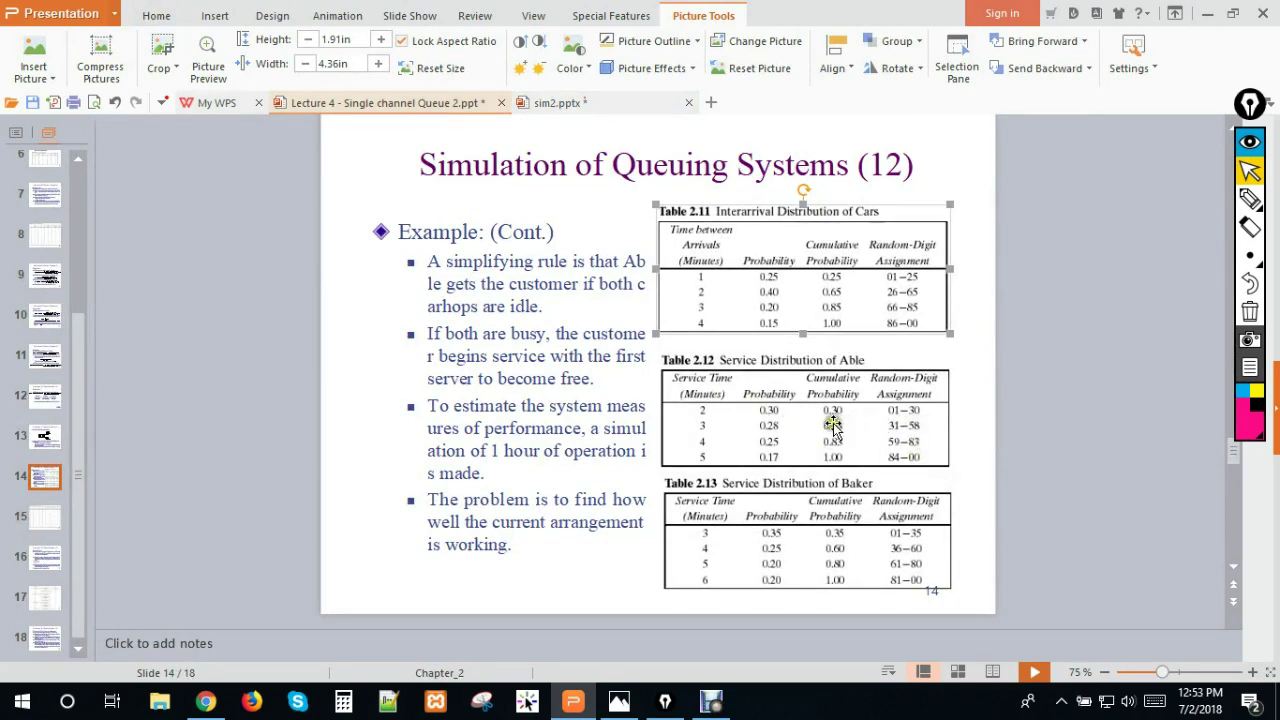
left_click(560, 102)
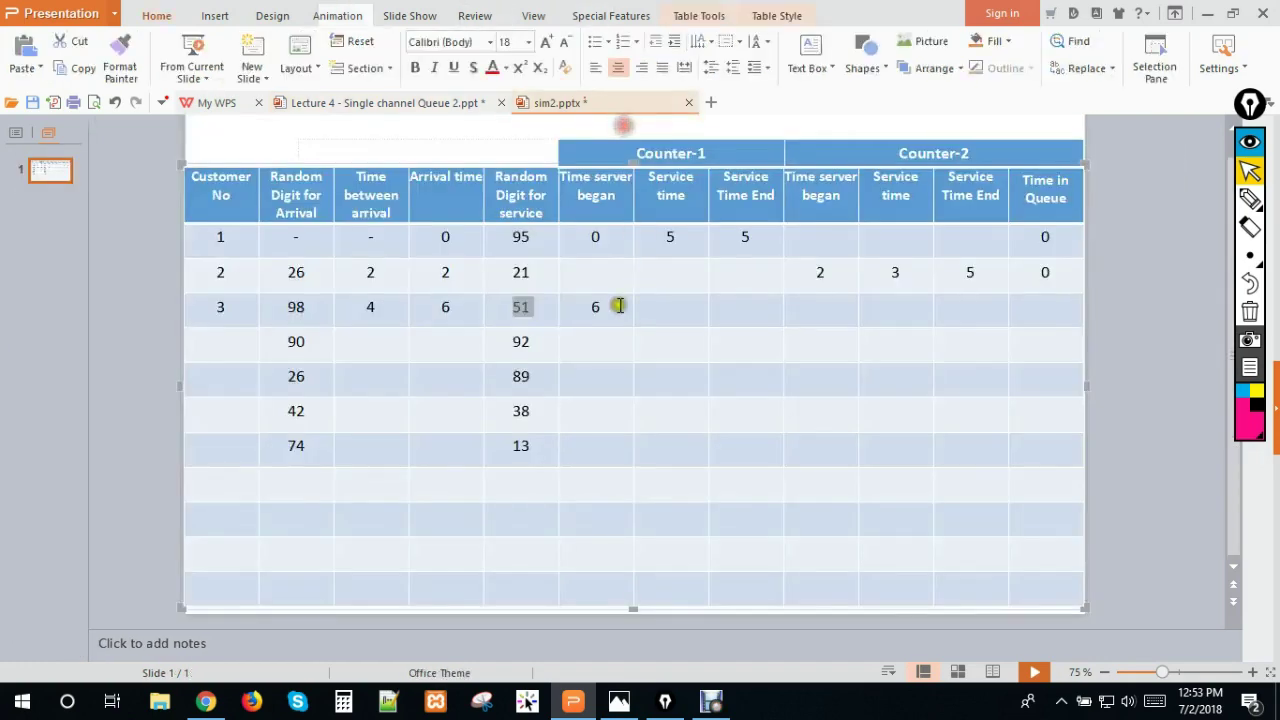
left_click(664, 310)
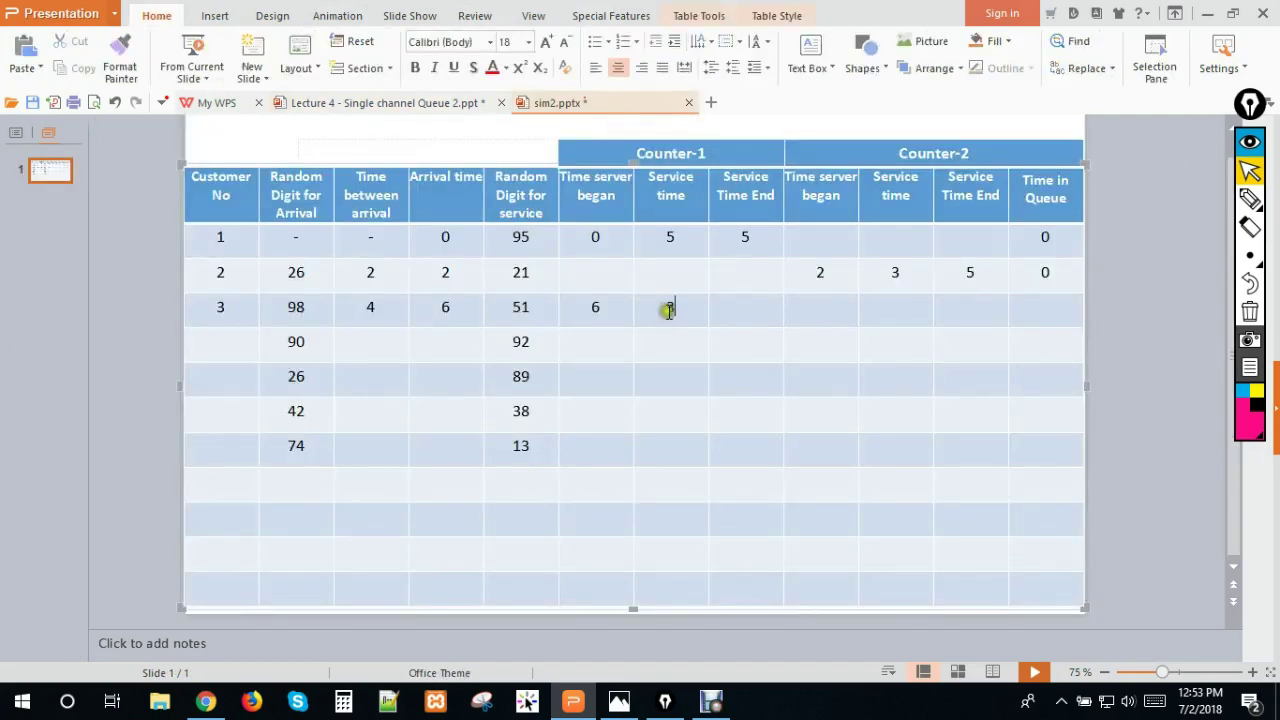
Step: Add customer 3's Counter-1 start and service time, and enter 9 as its service time end
double_click(593, 309)
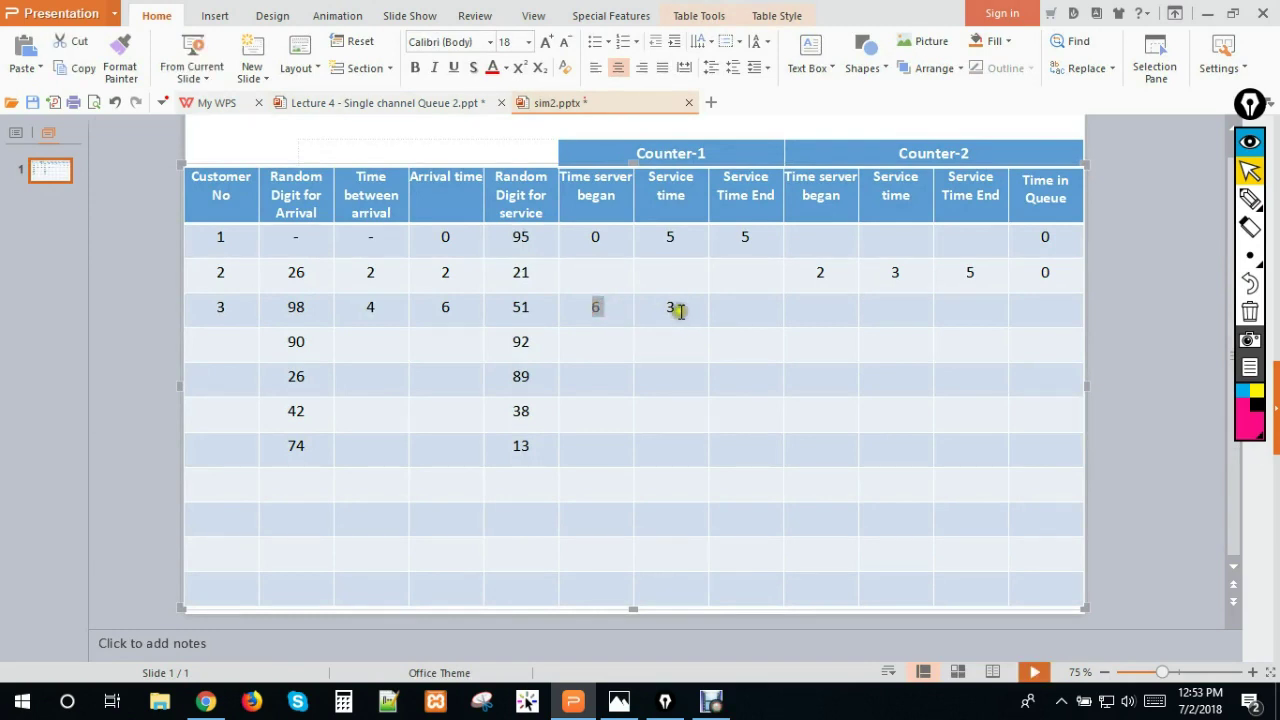
left_click(669, 308)
double_click(669, 308)
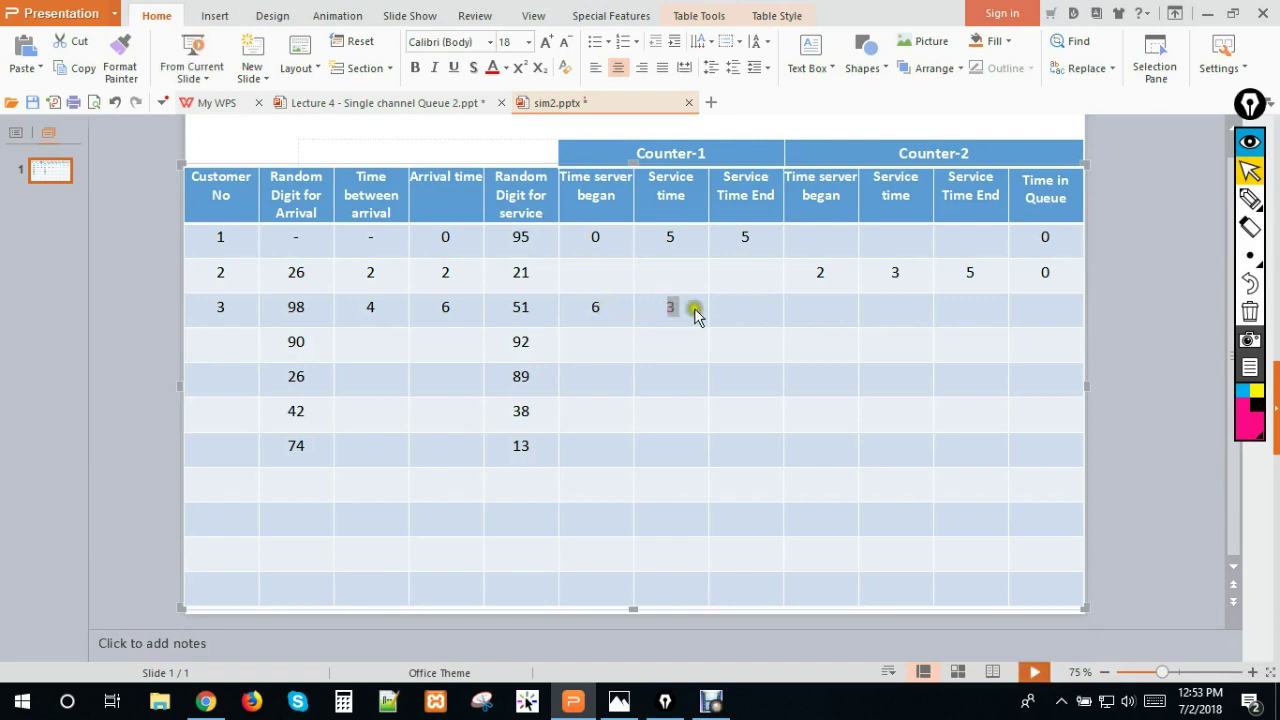
left_click(734, 306)
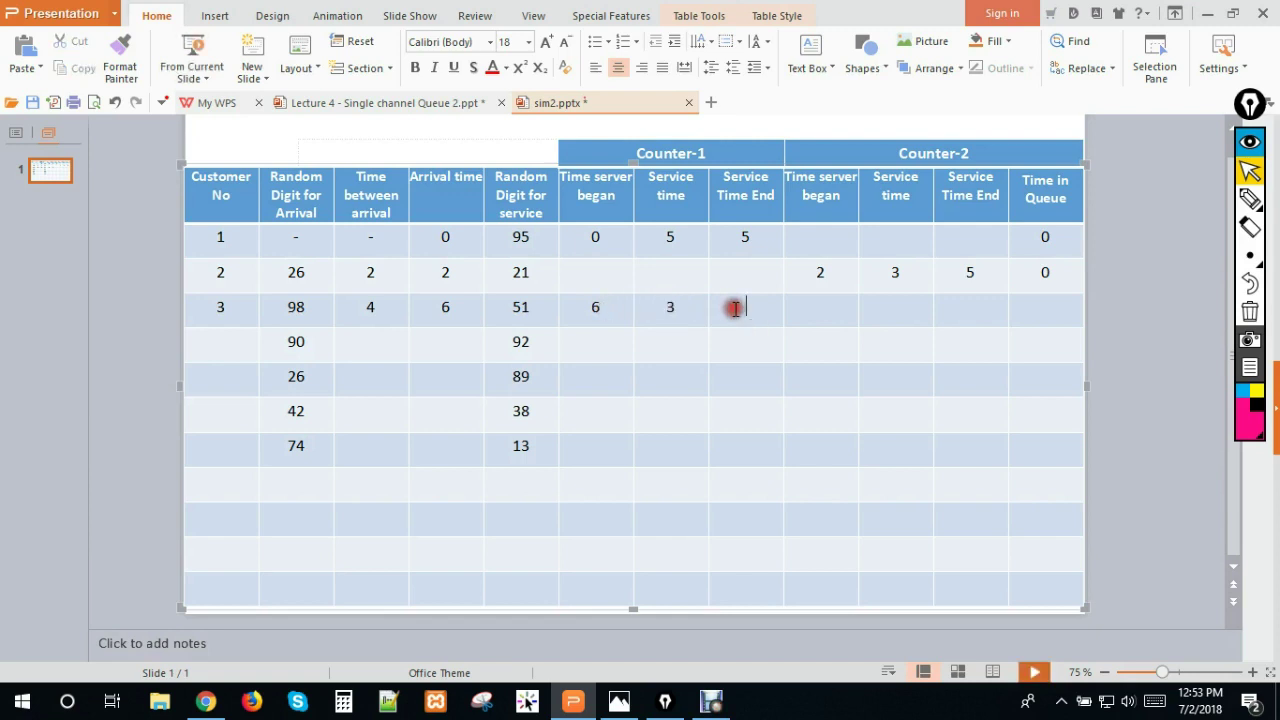
Step: Check customer 3's arrival against the earlier service end times, enter 0 as its time in queue, and number the next row as customer 4
left_click(1055, 309)
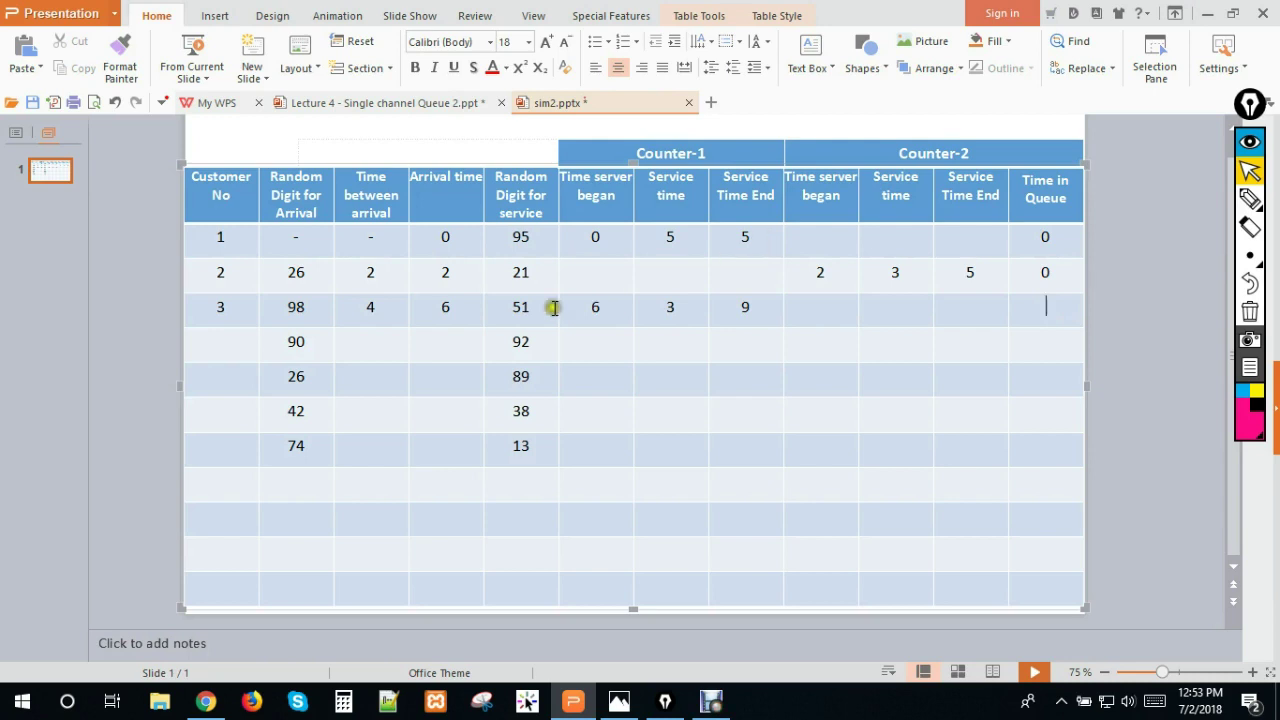
double_click(745, 238)
left_click(975, 275)
double_click(446, 307)
key("BackSpace")
type("6")
left_click(1028, 314)
left_click(235, 338)
type("4")
Step: Look up customer 4's arrival digit in the Lecture 4 interarrival distribution table, and enter 4 as time between arrival and 10 as arrival time
double_click(296, 343)
left_click(389, 102)
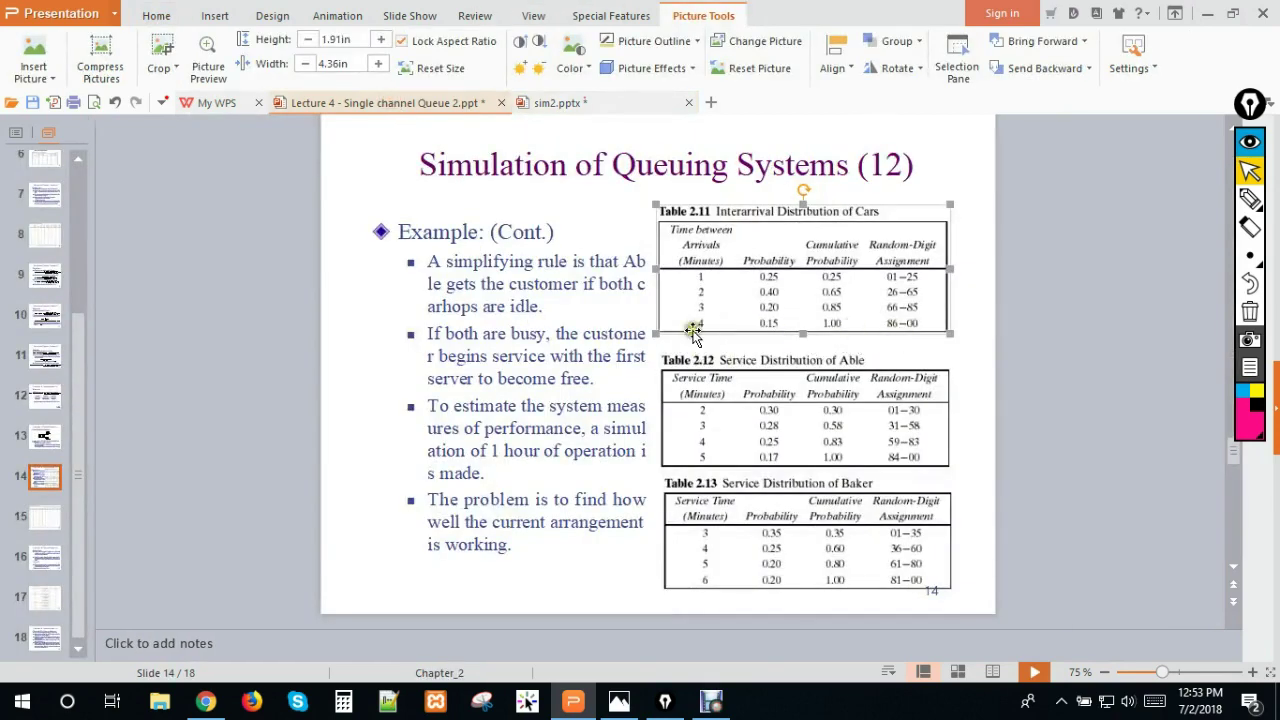
left_click(621, 102)
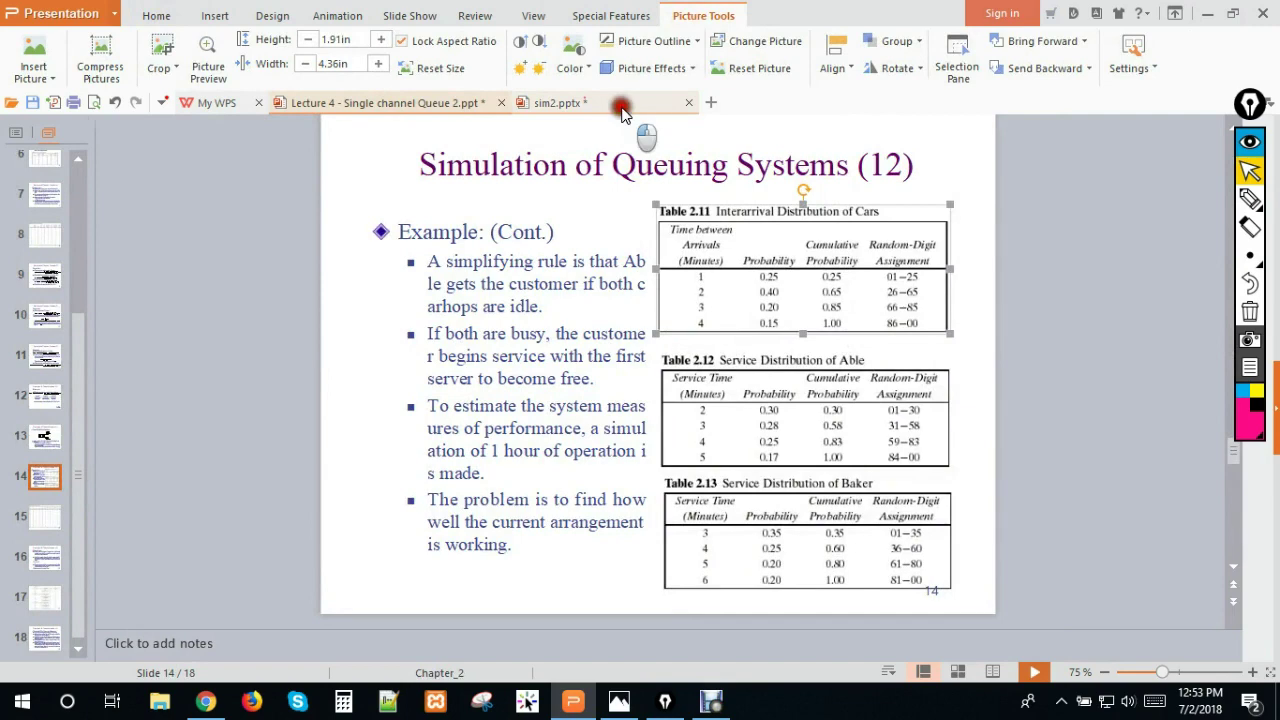
left_click(380, 342)
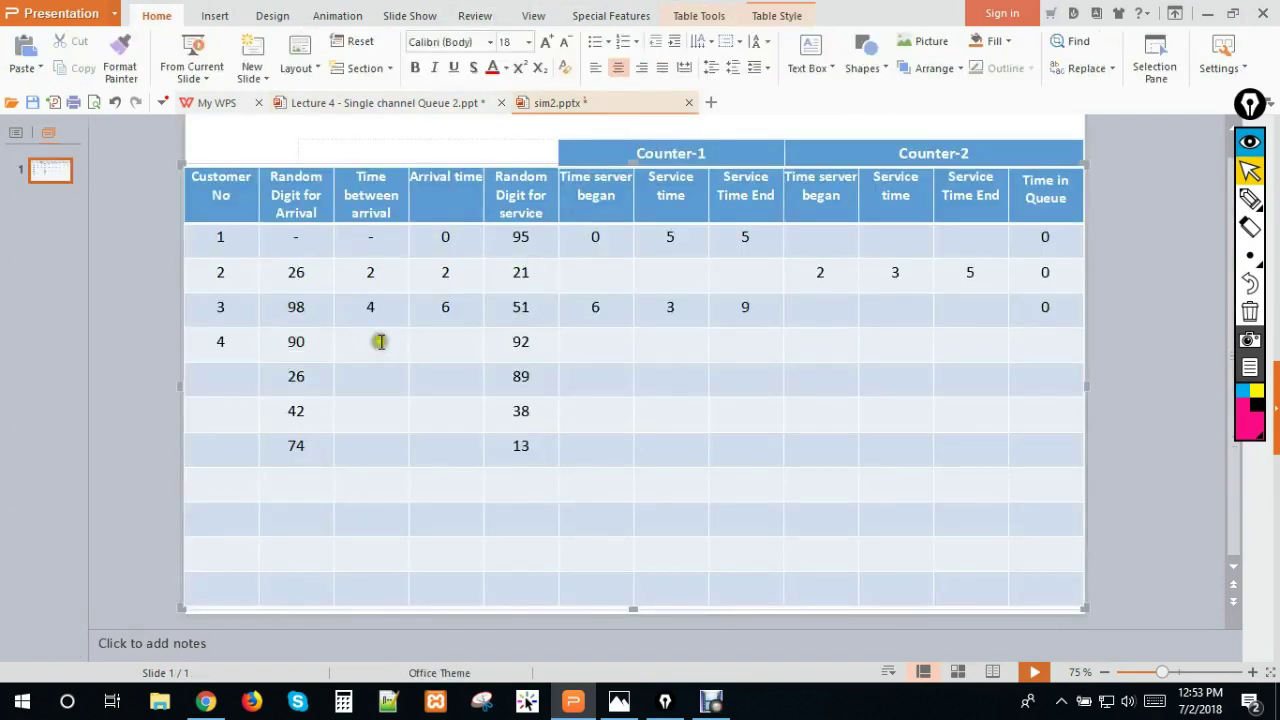
type("4")
left_click(449, 343)
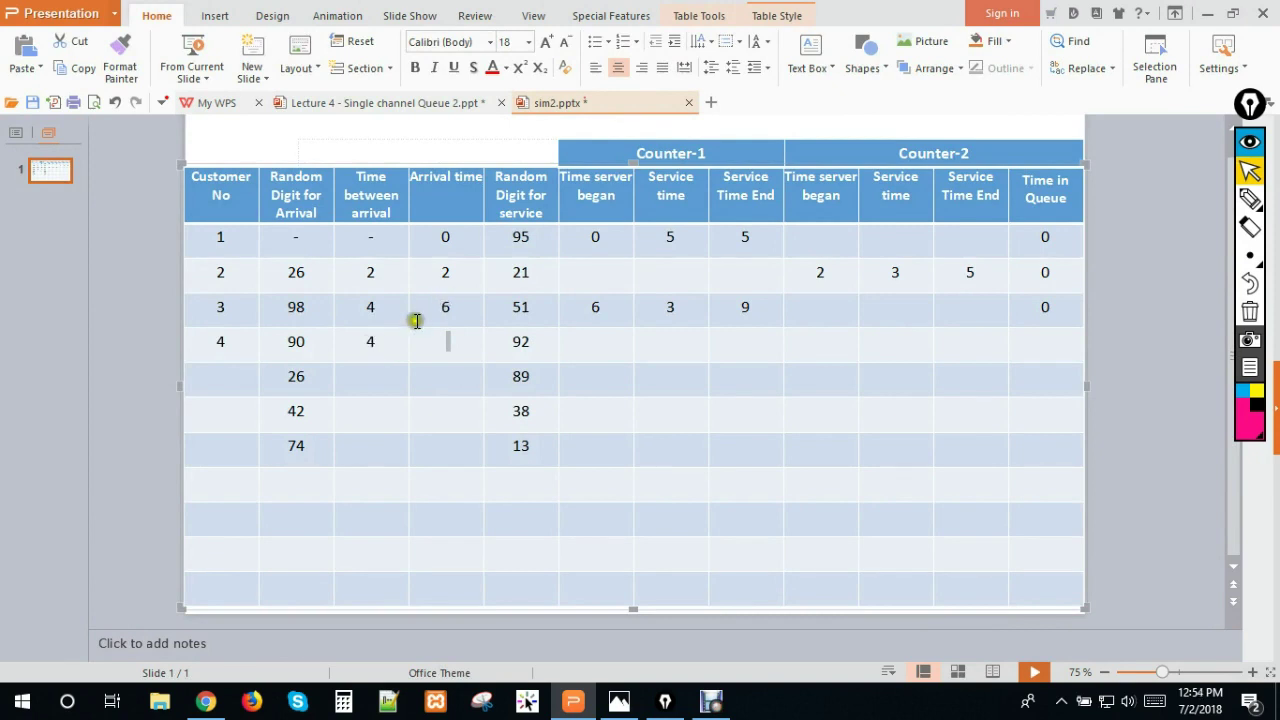
type("10")
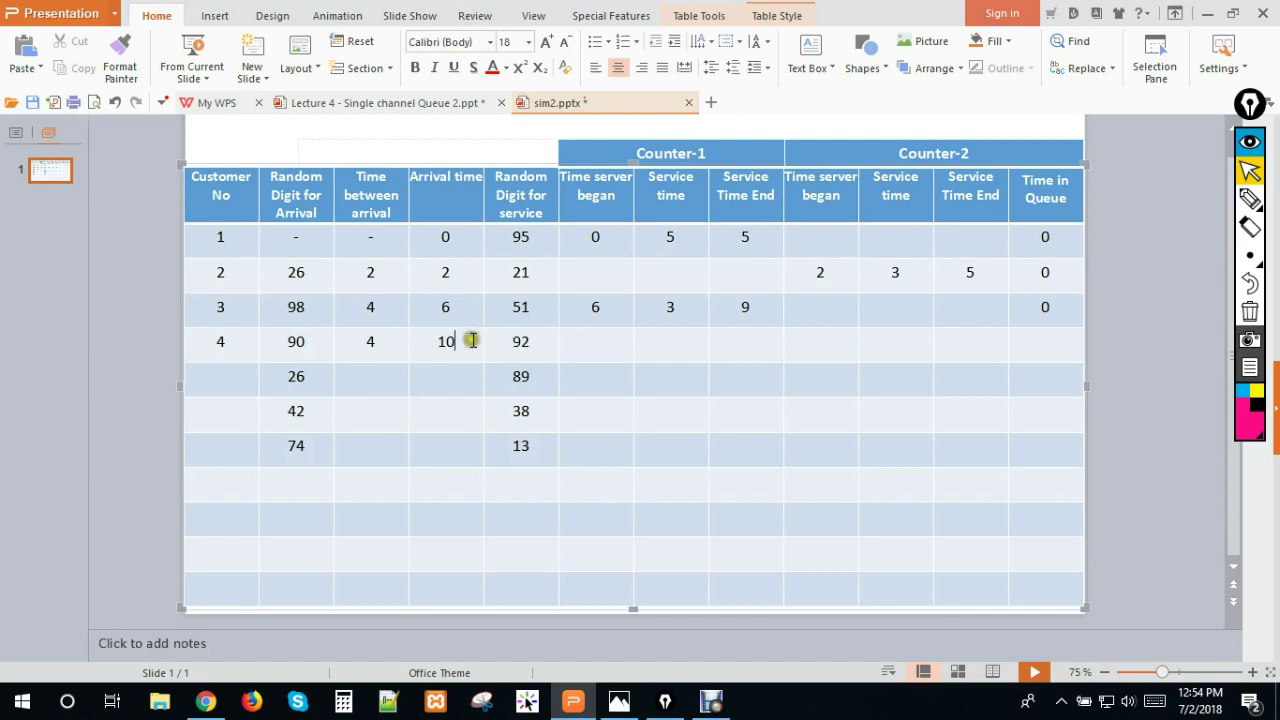
Step: Compare customer 4's arrival time with both counters' latest service end times, and enter 10 as its Counter-1 time server began
left_click_drag(470, 343, 437, 341)
left_click(763, 310)
key("BackSpace")
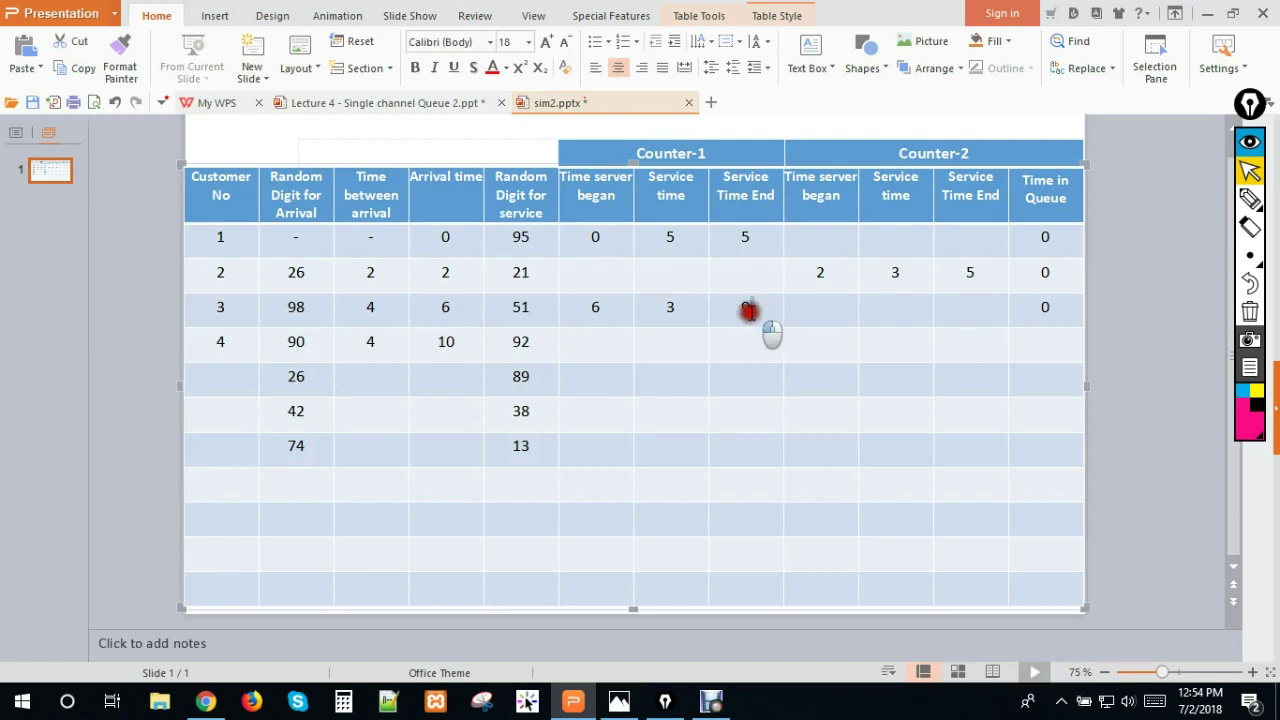
key("ctrl+z")
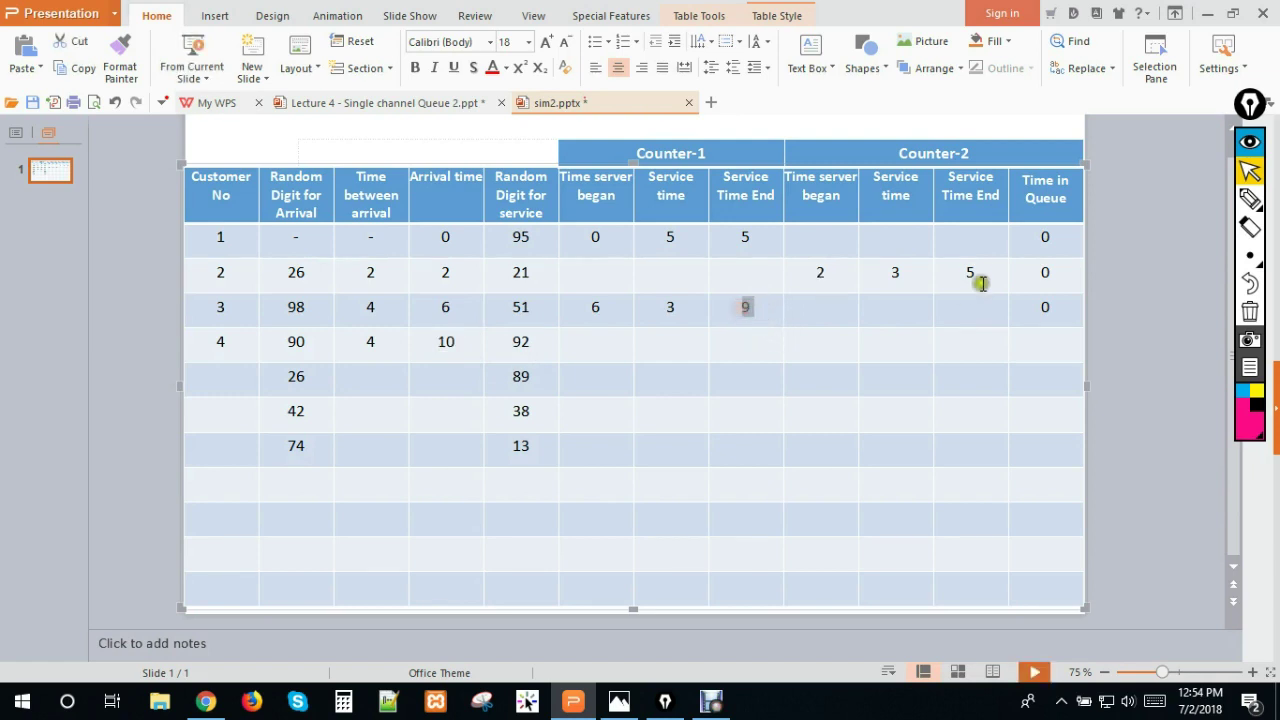
left_click(980, 271)
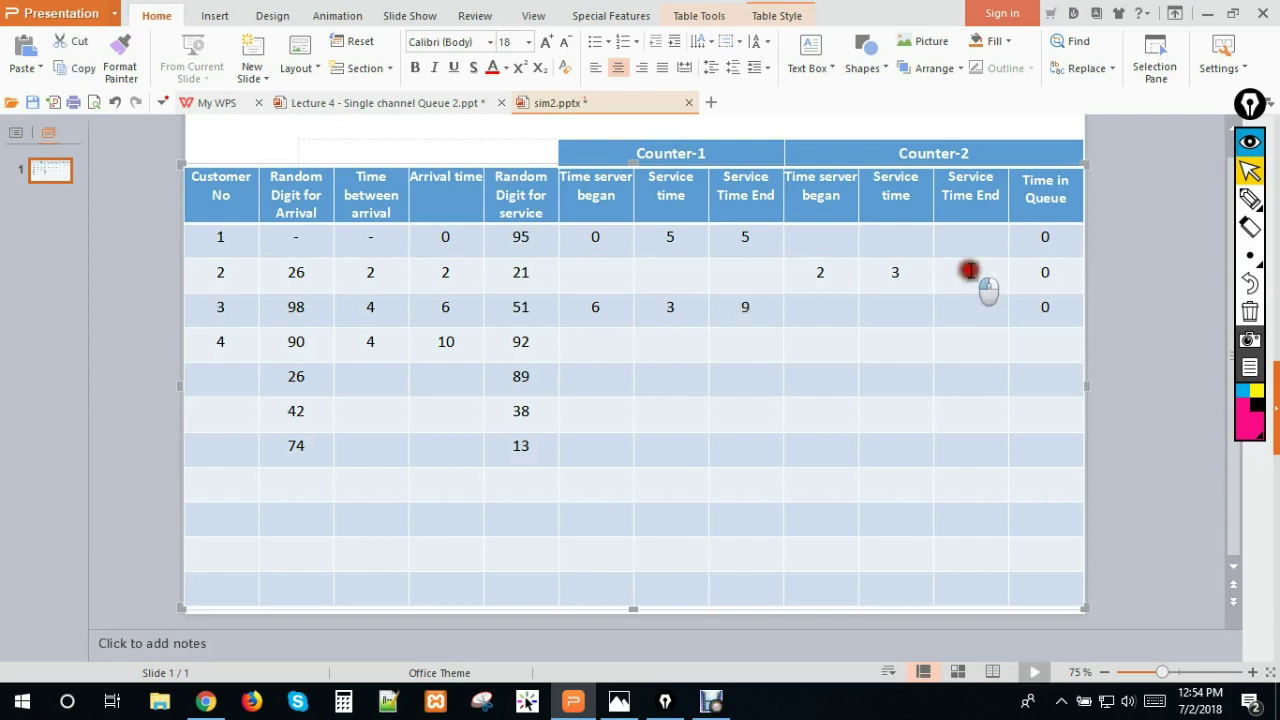
type("5")
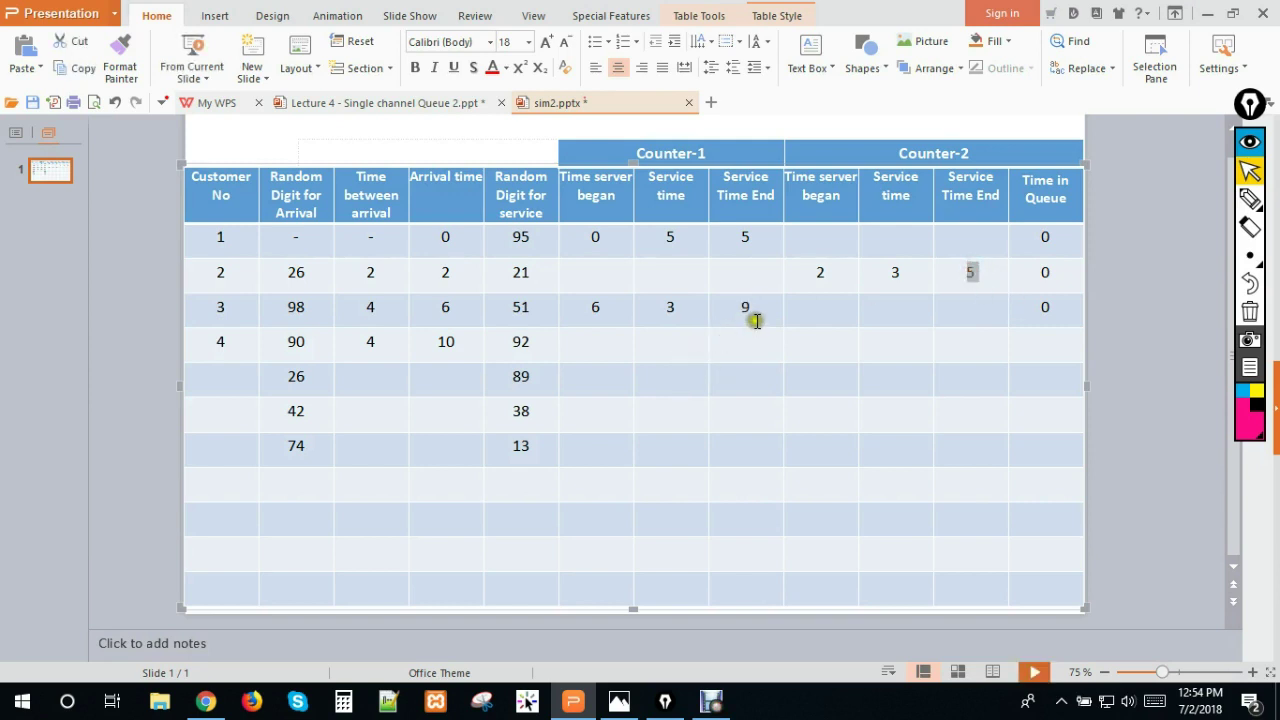
double_click(446, 342)
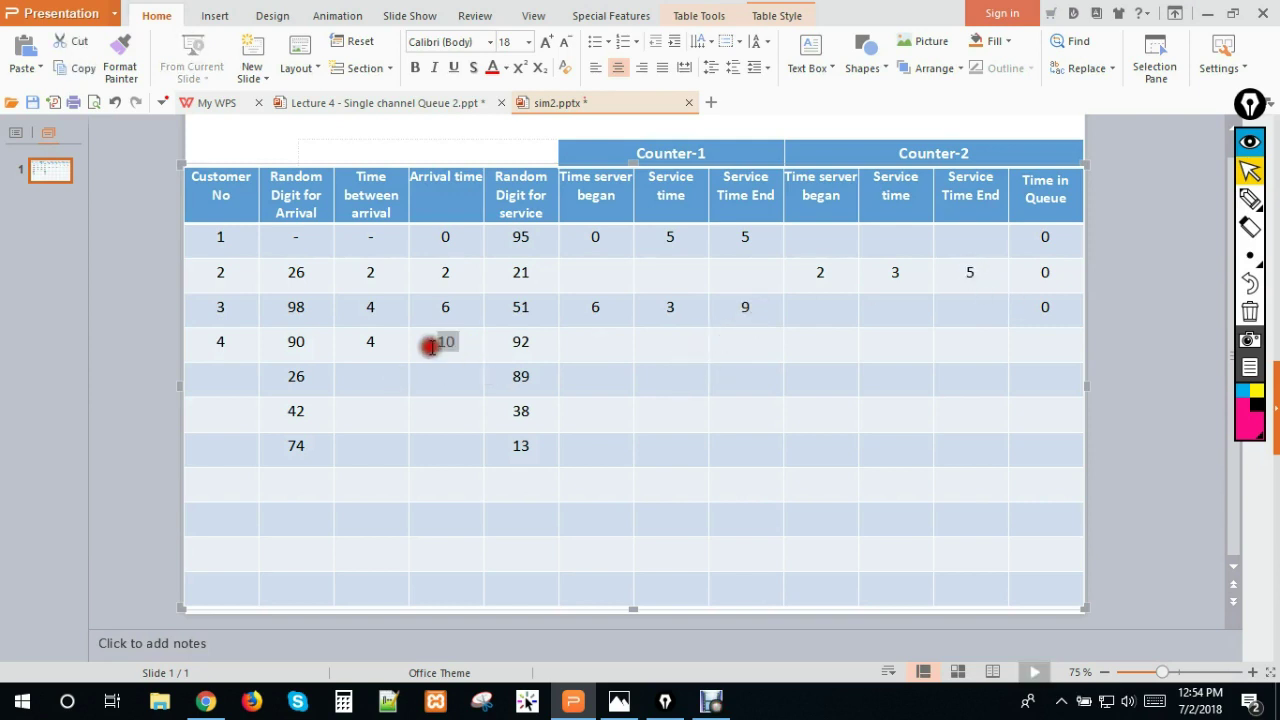
double_click(746, 307)
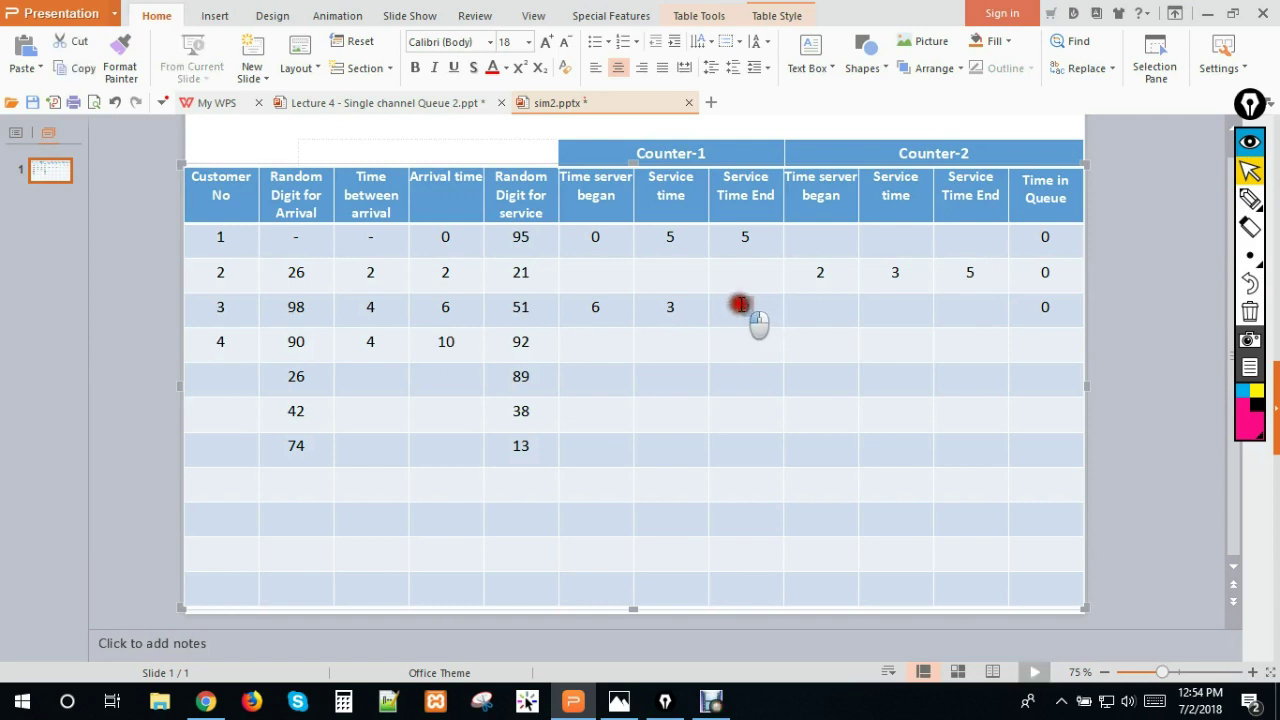
double_click(972, 272)
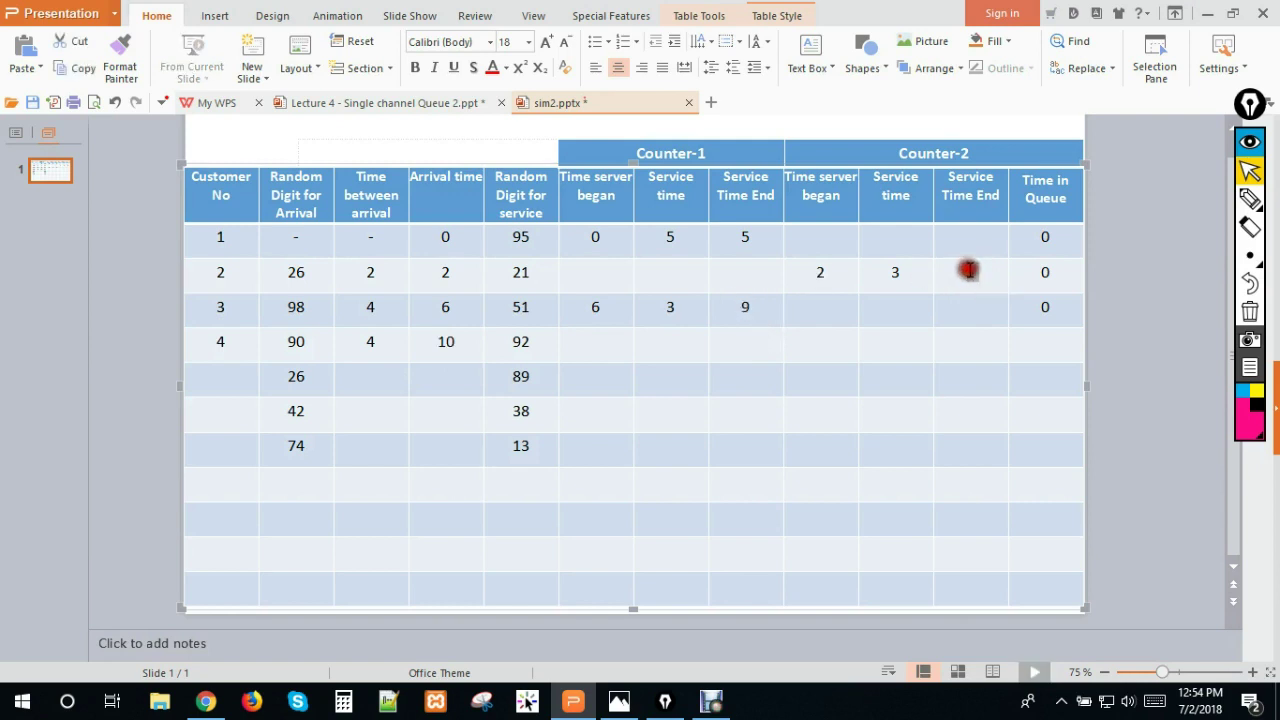
left_click(591, 342)
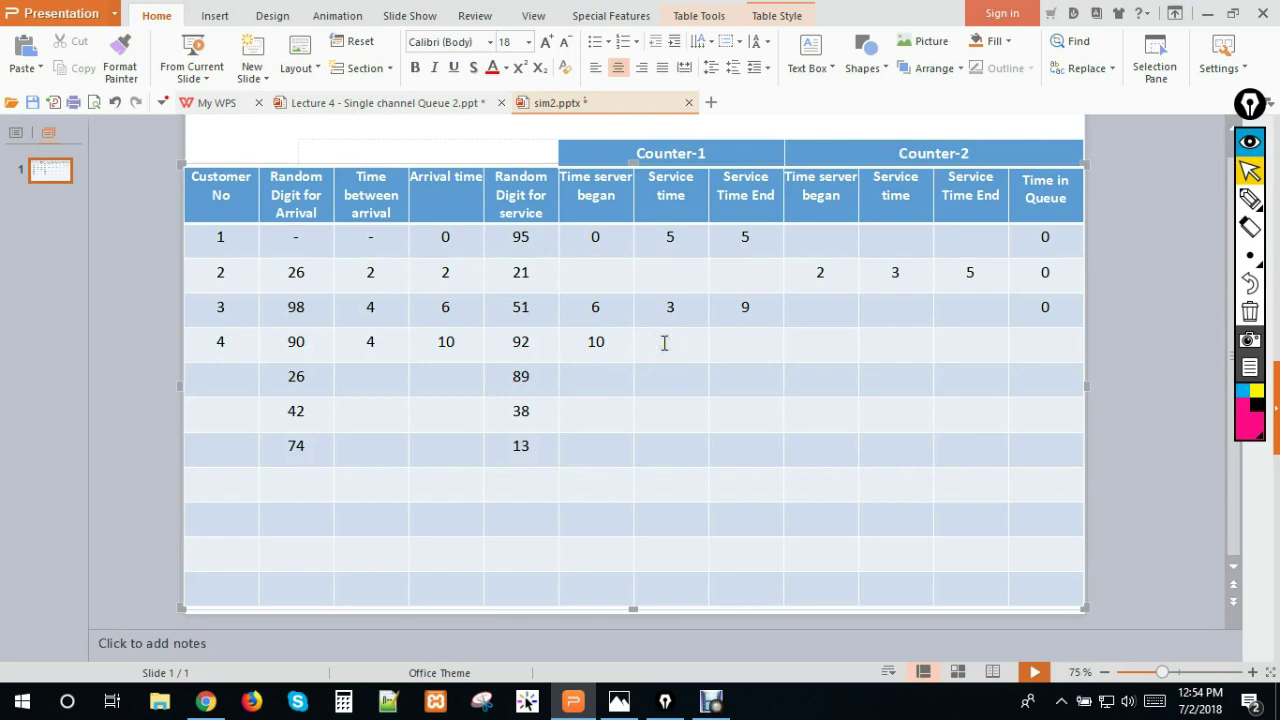
Step: Look up customer 4's service digit in Lecture 4's Able service distribution, and enter 5 as Counter-1 service time and 15 as service time end
double_click(517, 341)
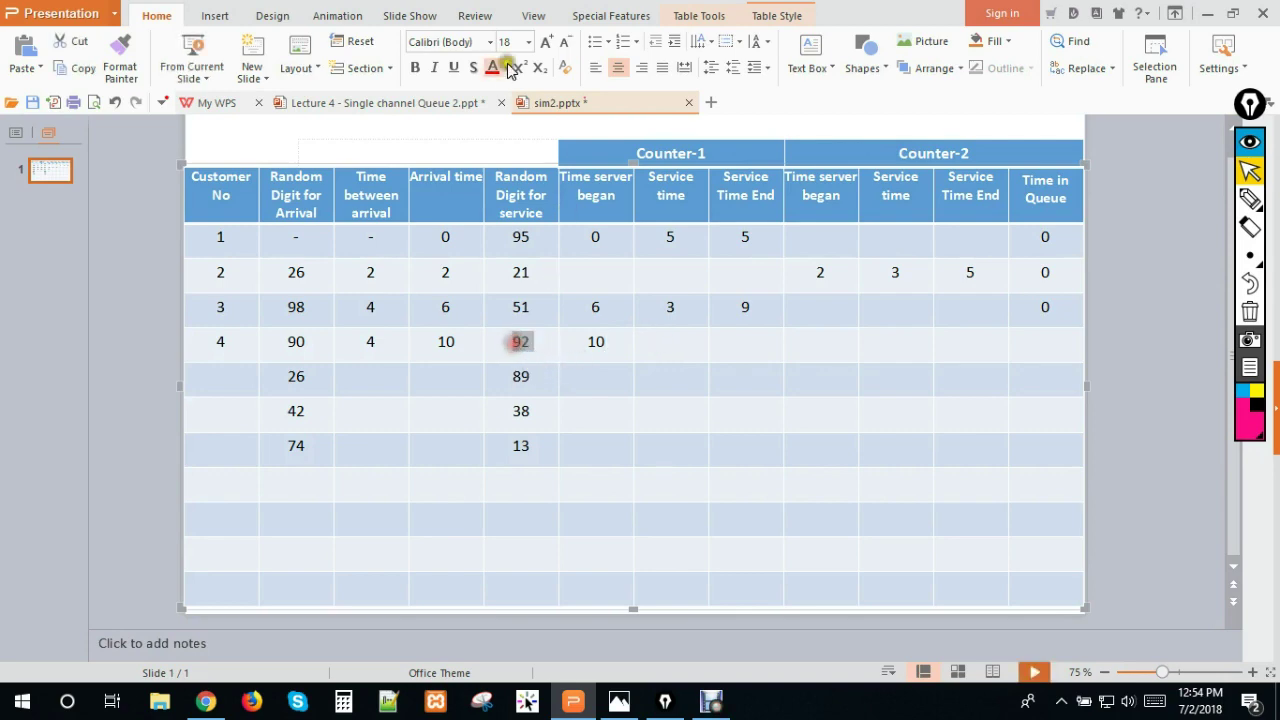
left_click(446, 108)
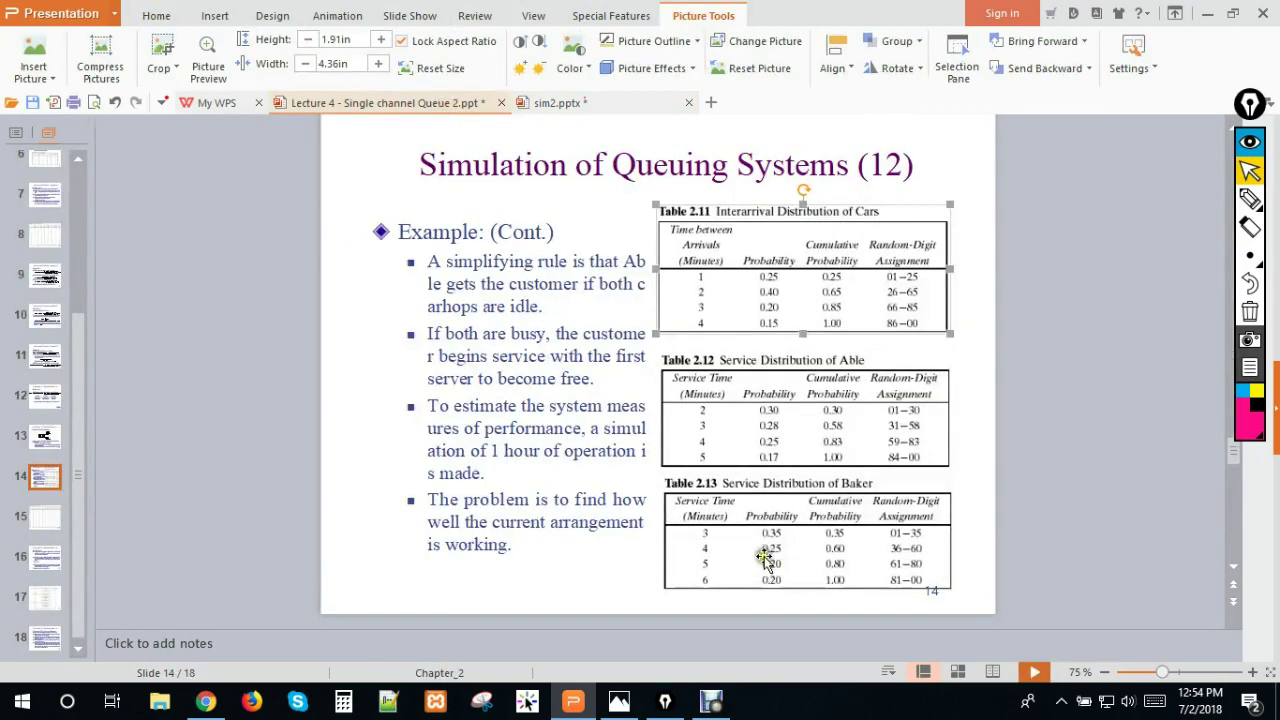
left_click(607, 104)
left_click(663, 337)
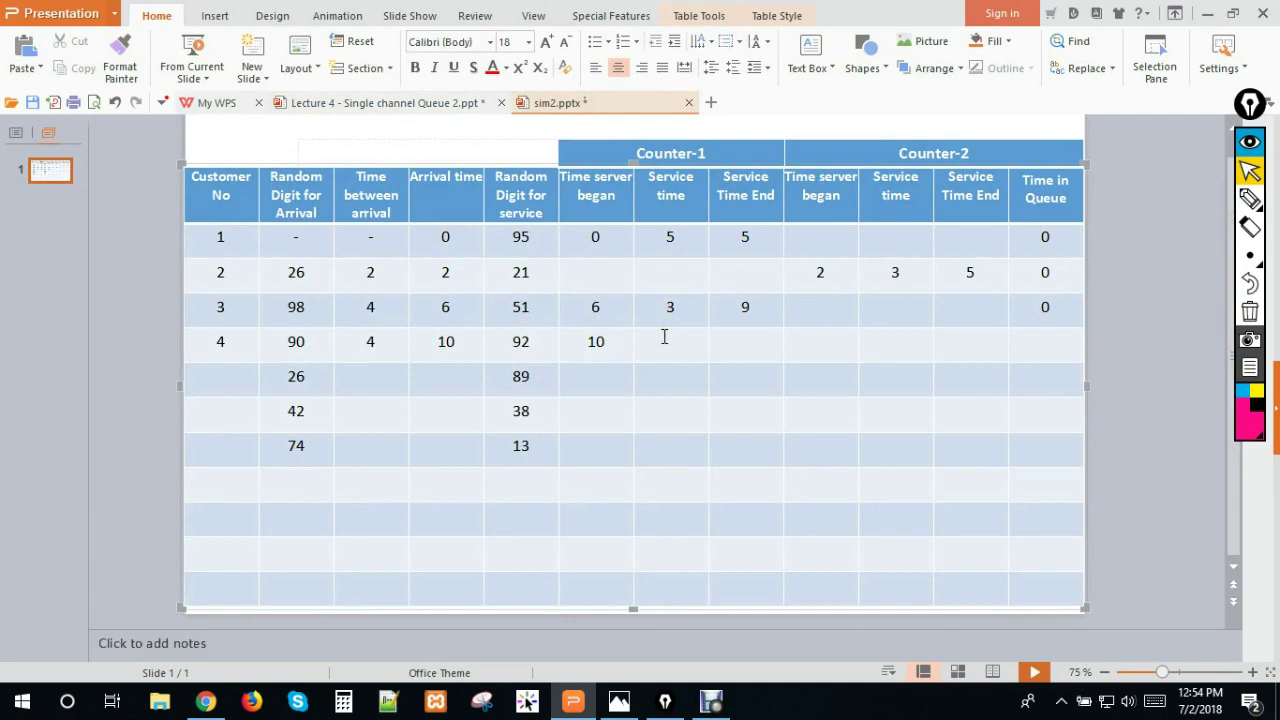
left_click(743, 342)
Step: Enter 0 as customer 4's time in queue and number the next row as customer 5
left_click(1042, 340)
left_click(247, 378)
type("5")
Step: Look up customer 5's arrival digit in Lecture 4's interarrival distribution table, and enter 2 as time between arrival and 12 as arrival time
left_click(283, 374)
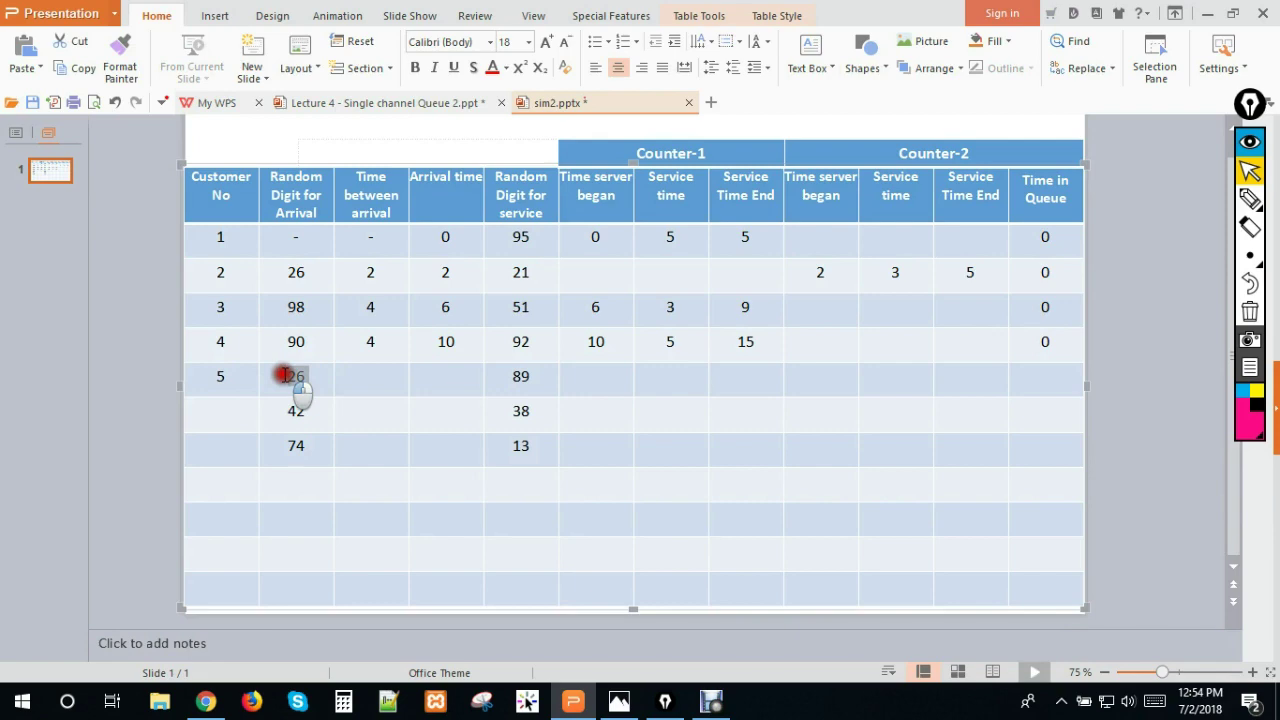
left_click(357, 380)
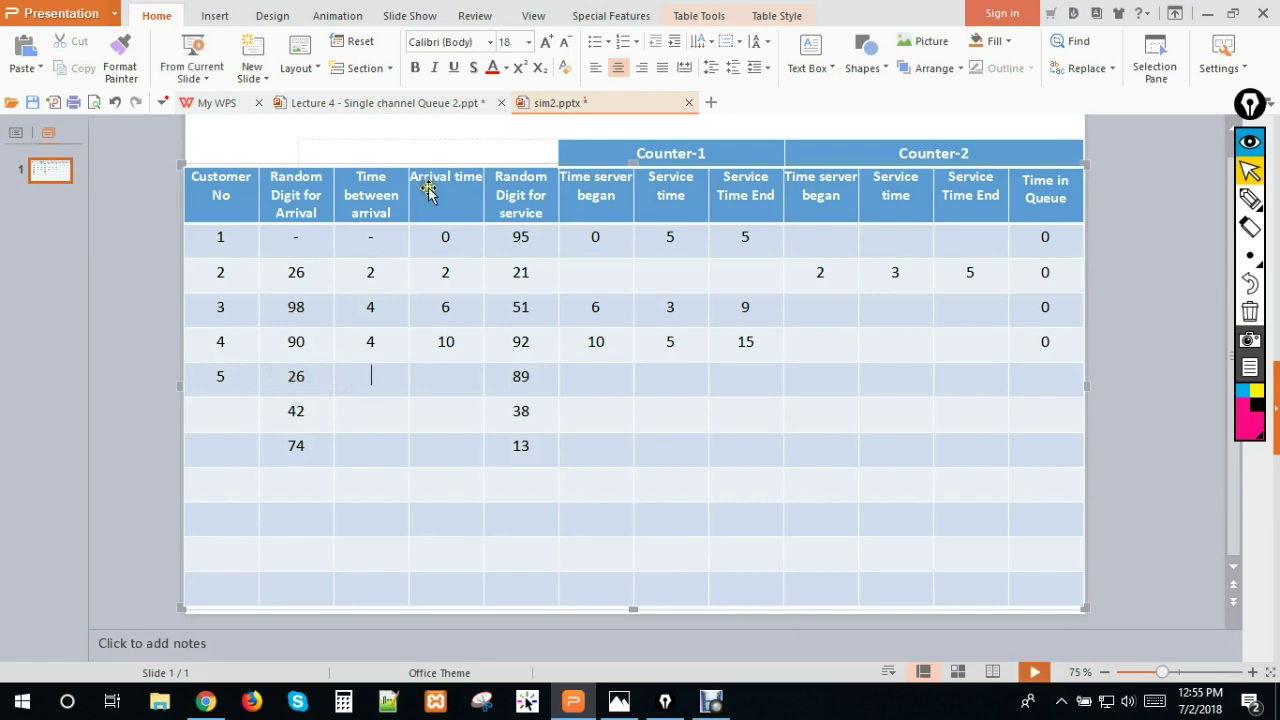
left_click(414, 102)
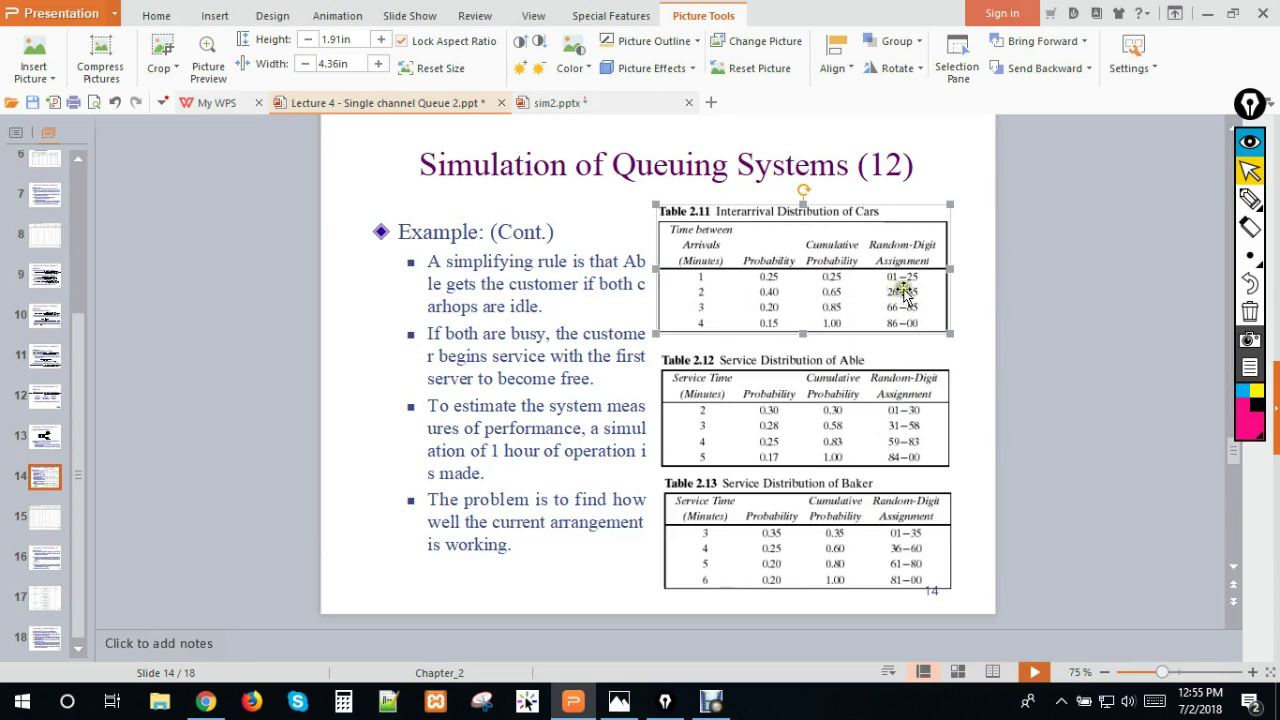
left_click(596, 106)
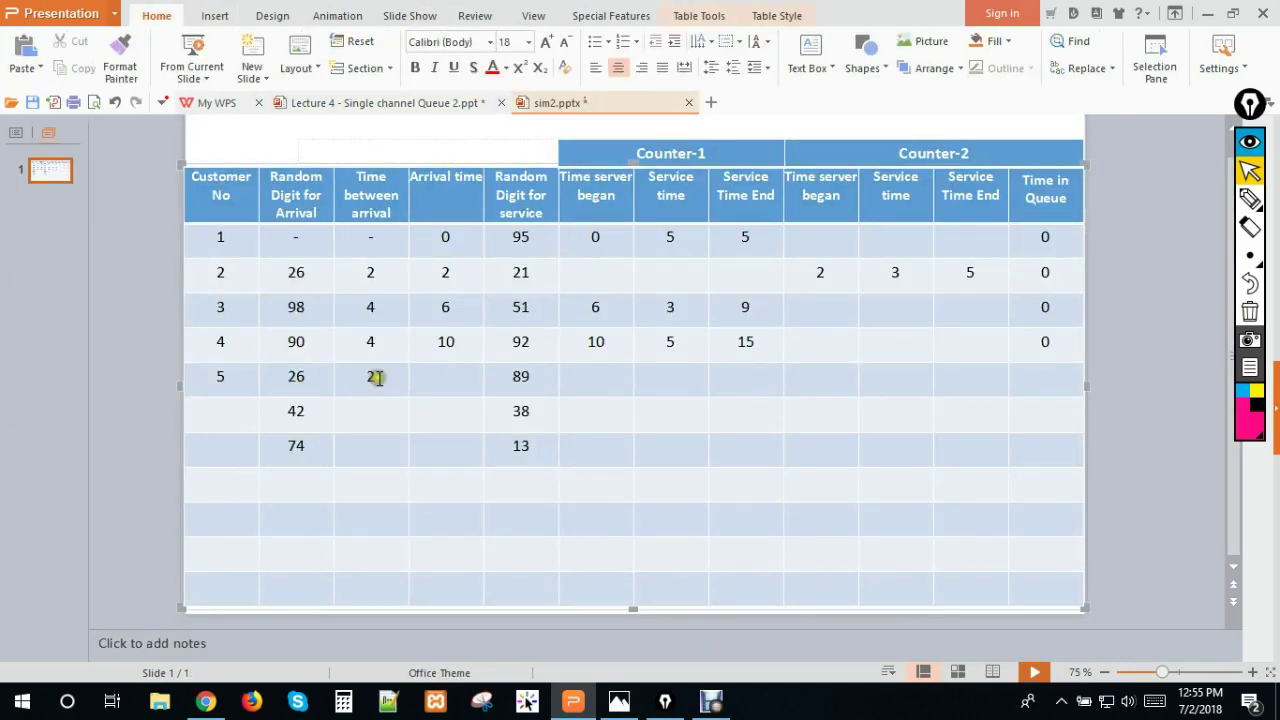
left_click(441, 377)
Step: Compare customer 5's arrival time with the latest service end times of Counter-1 and Counter-2
left_click_drag(462, 376, 437, 377)
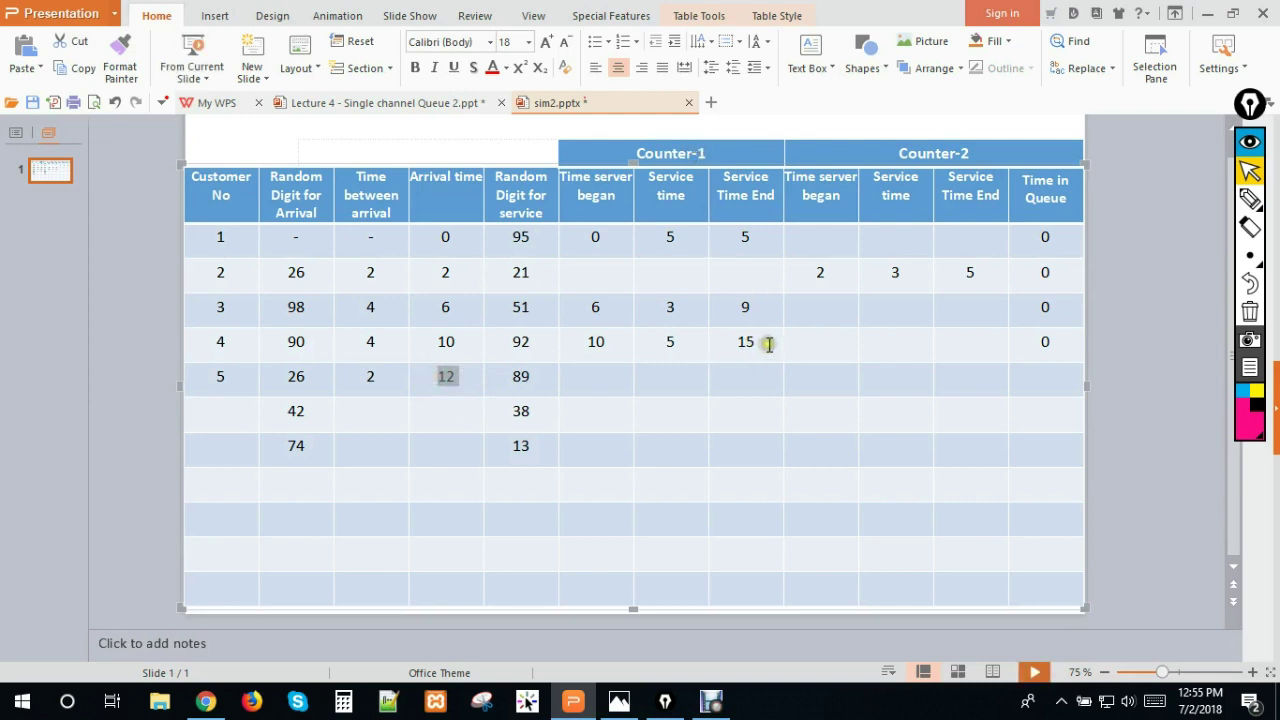
left_click_drag(766, 343, 740, 343)
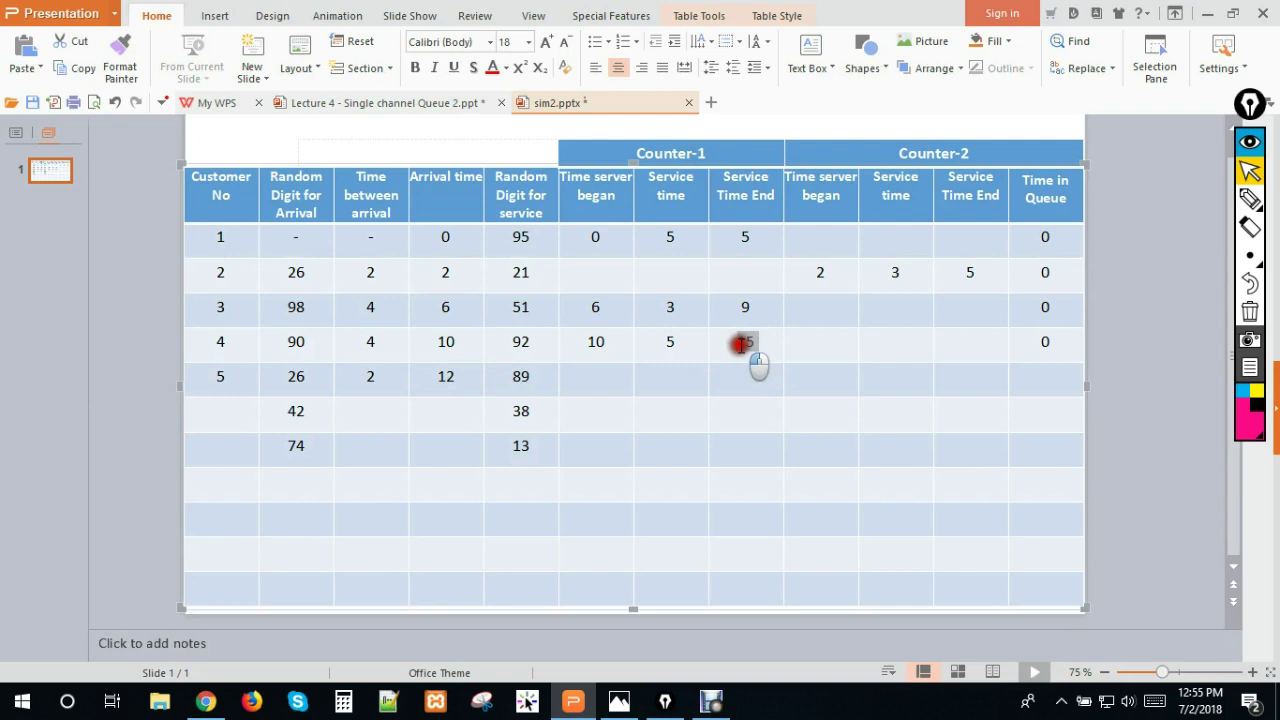
left_click(760, 341)
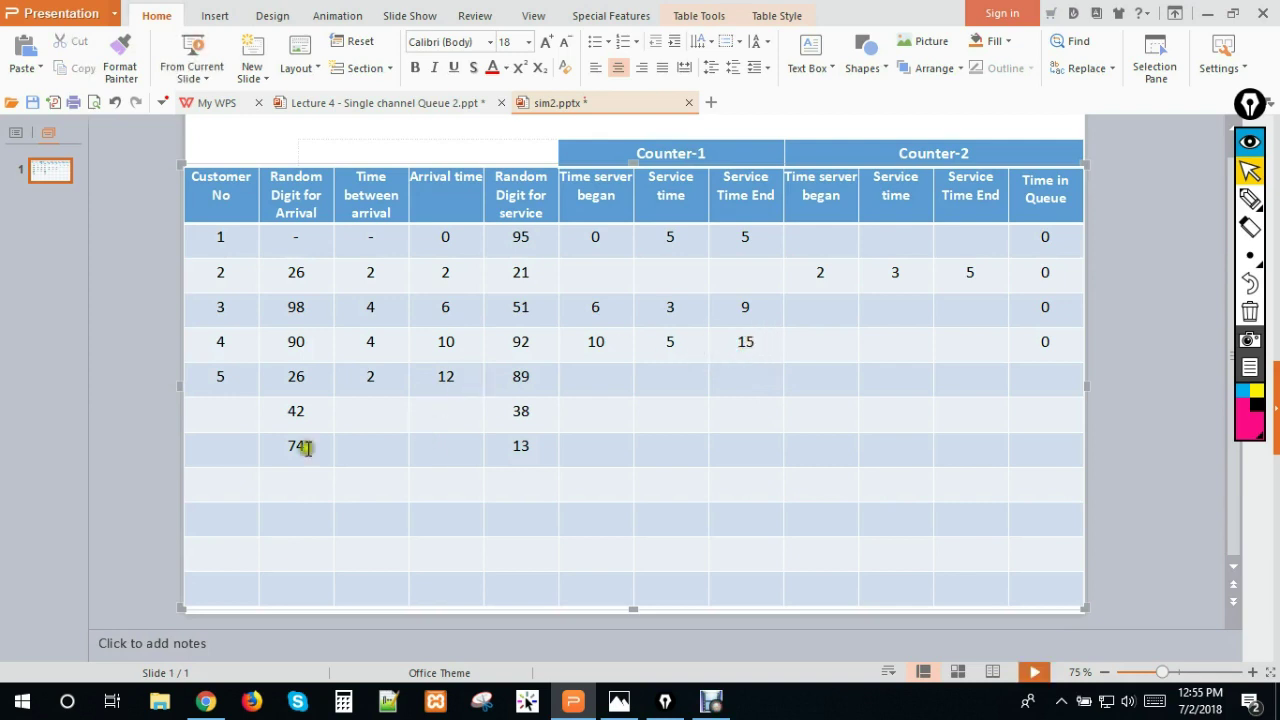
double_click(763, 342)
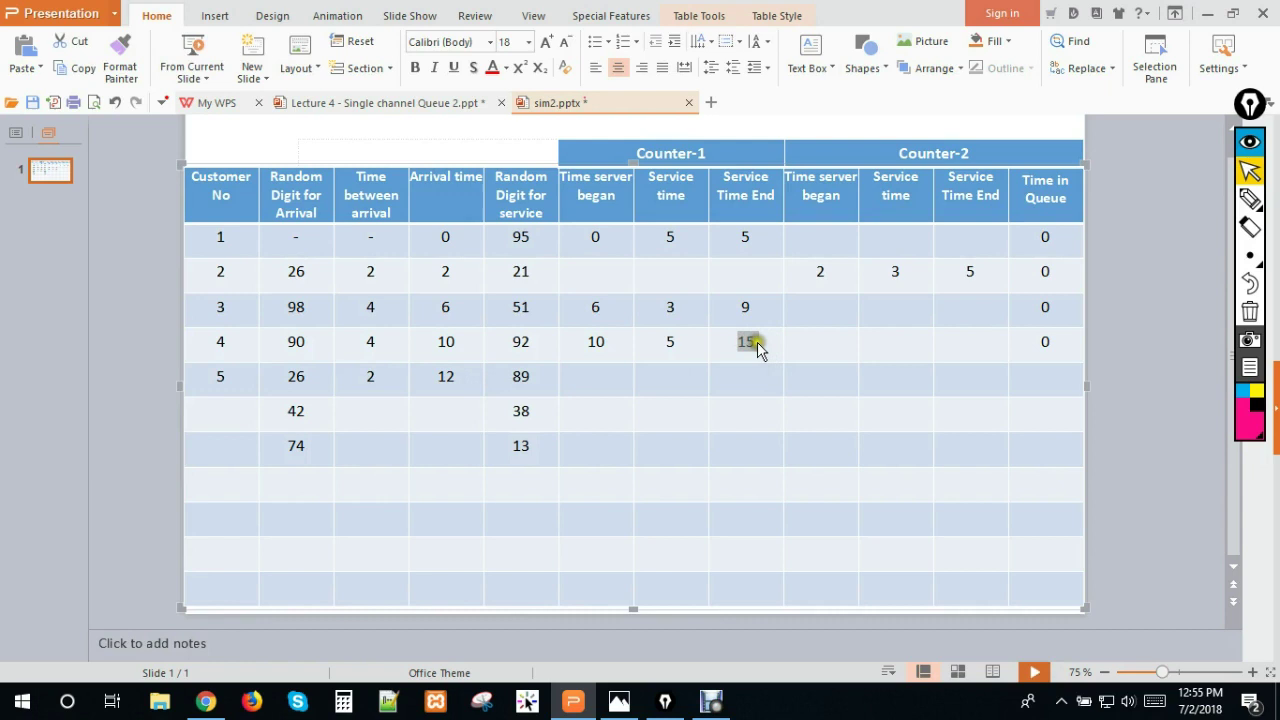
left_click(986, 275)
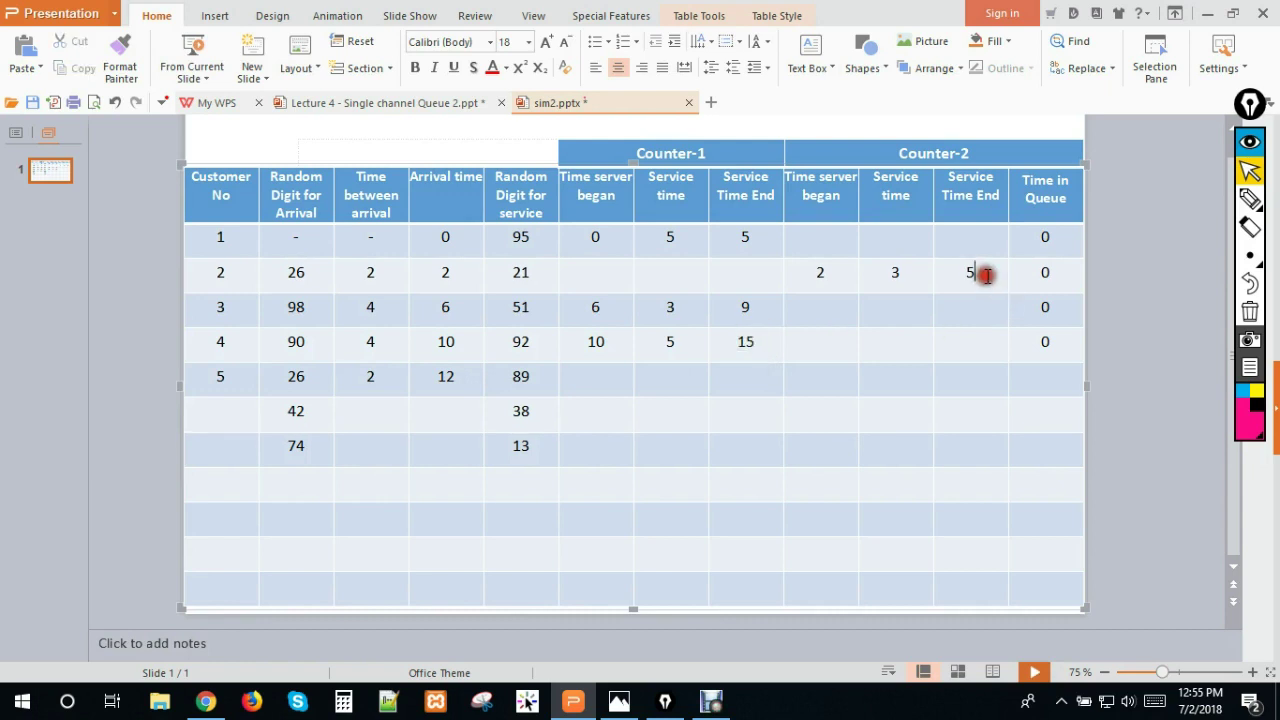
left_click(969, 271)
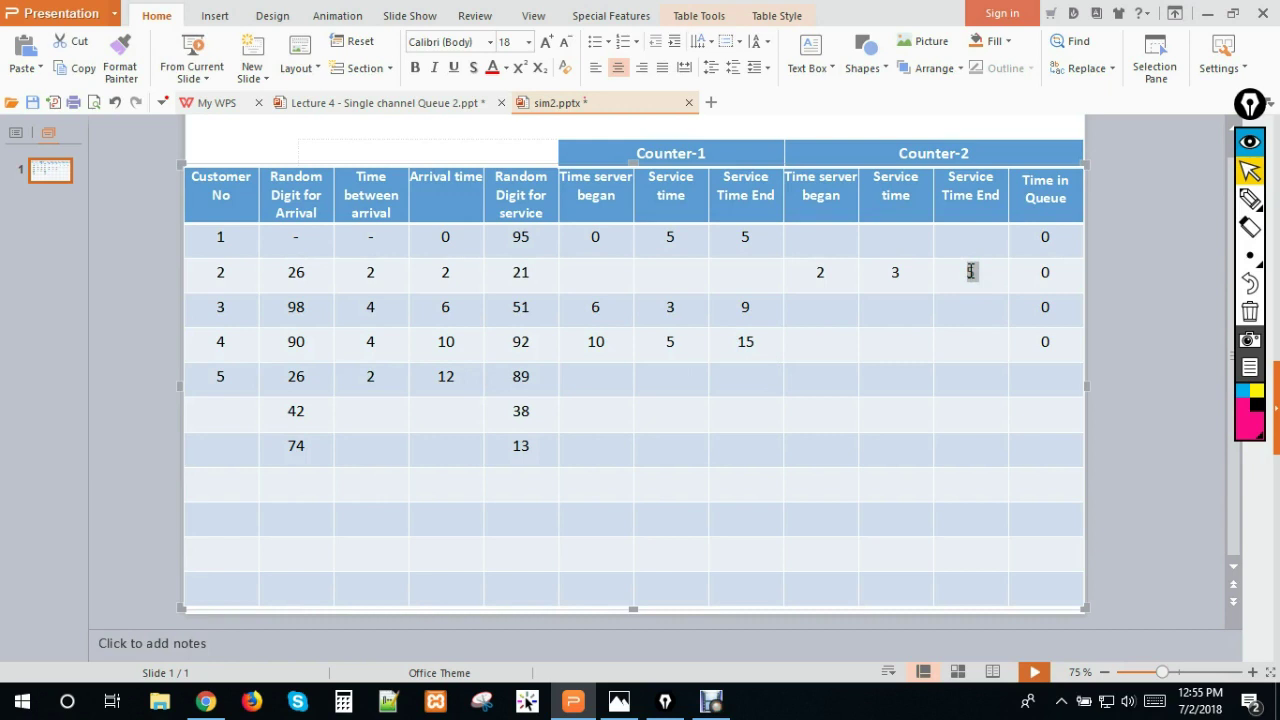
left_click(977, 272)
double_click(742, 340)
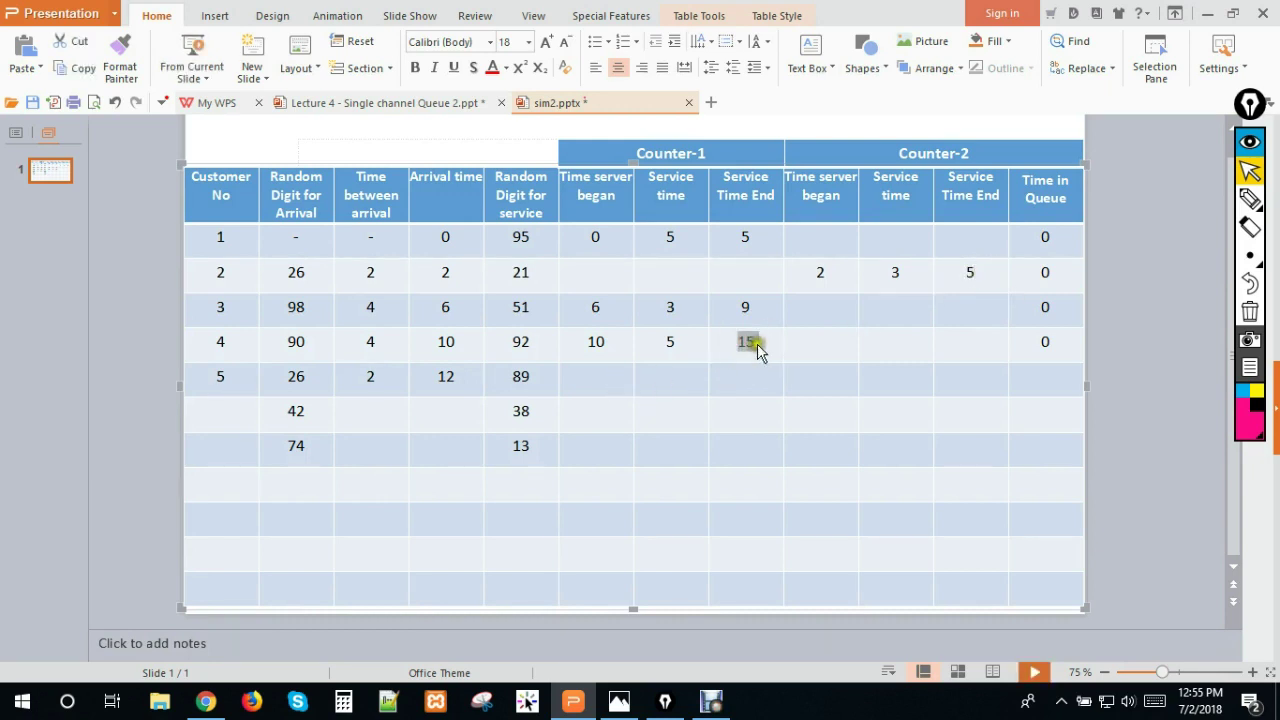
Step: Recheck customer 5's arrival against Counter-1's last service end time, and enter 12 as its Counter-2 time server began
left_click(818, 376)
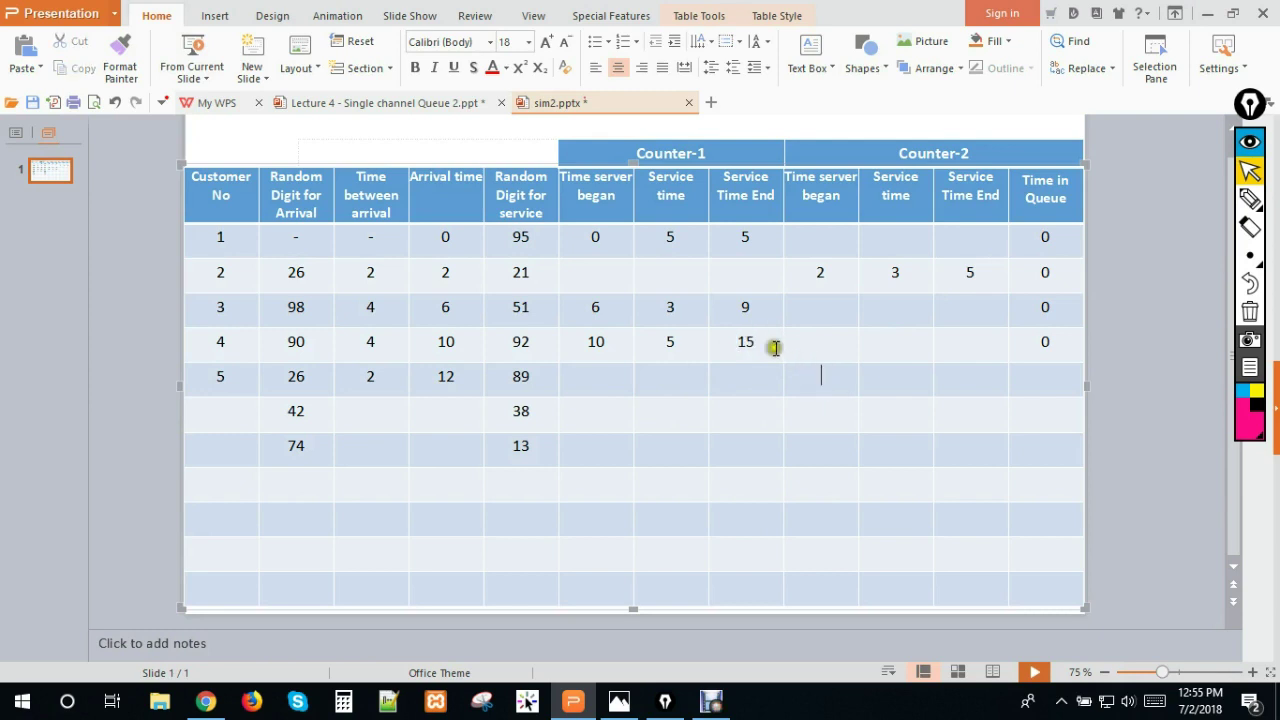
left_click(430, 376)
double_click(440, 376)
double_click(738, 342)
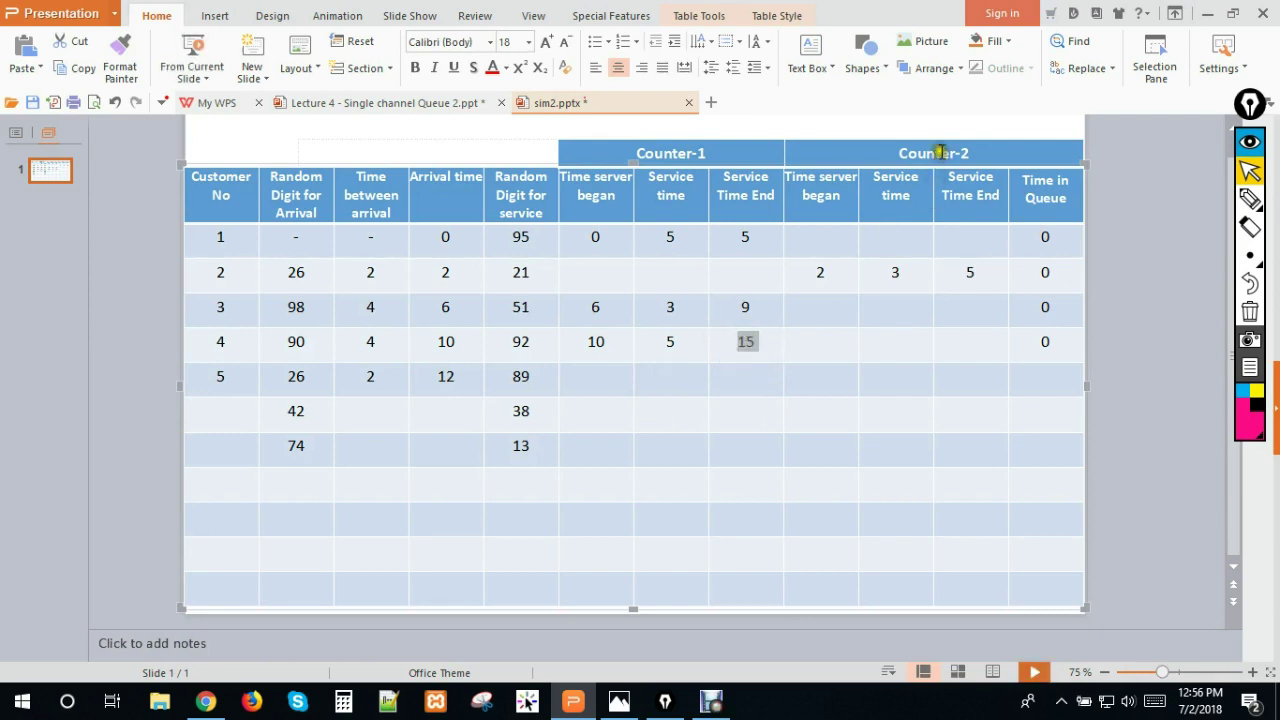
left_click(815, 352)
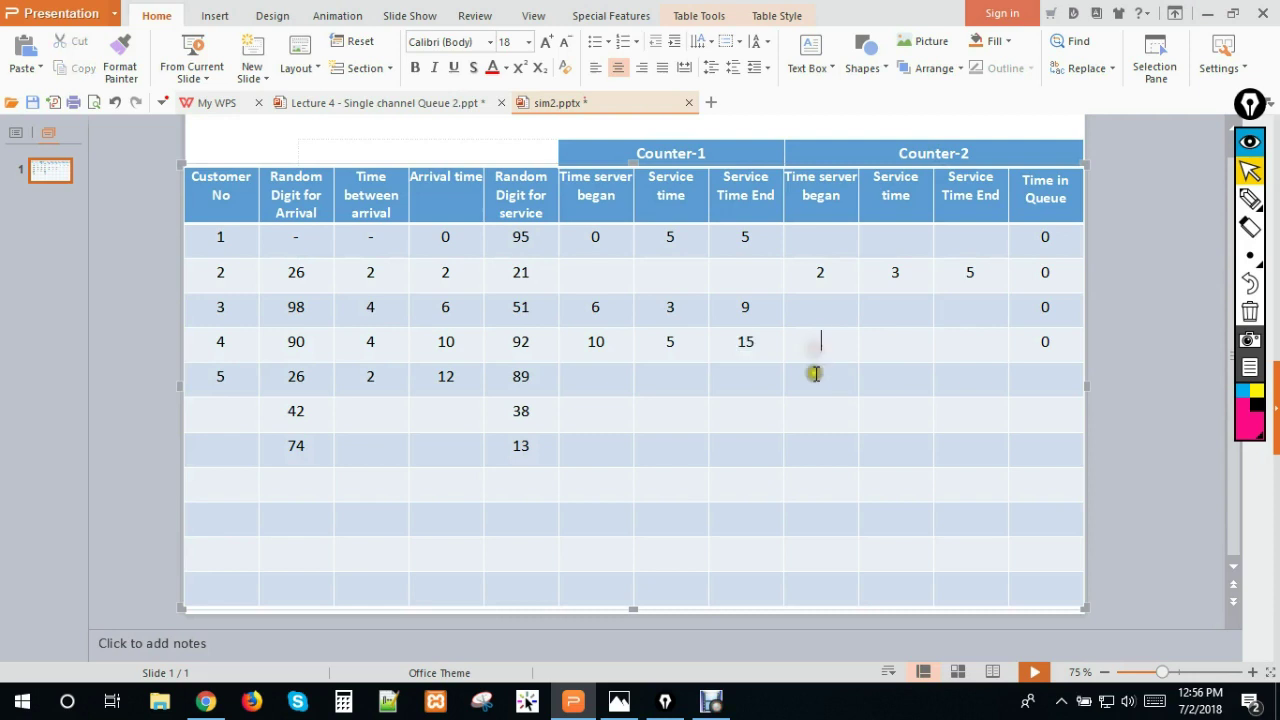
left_click(821, 378)
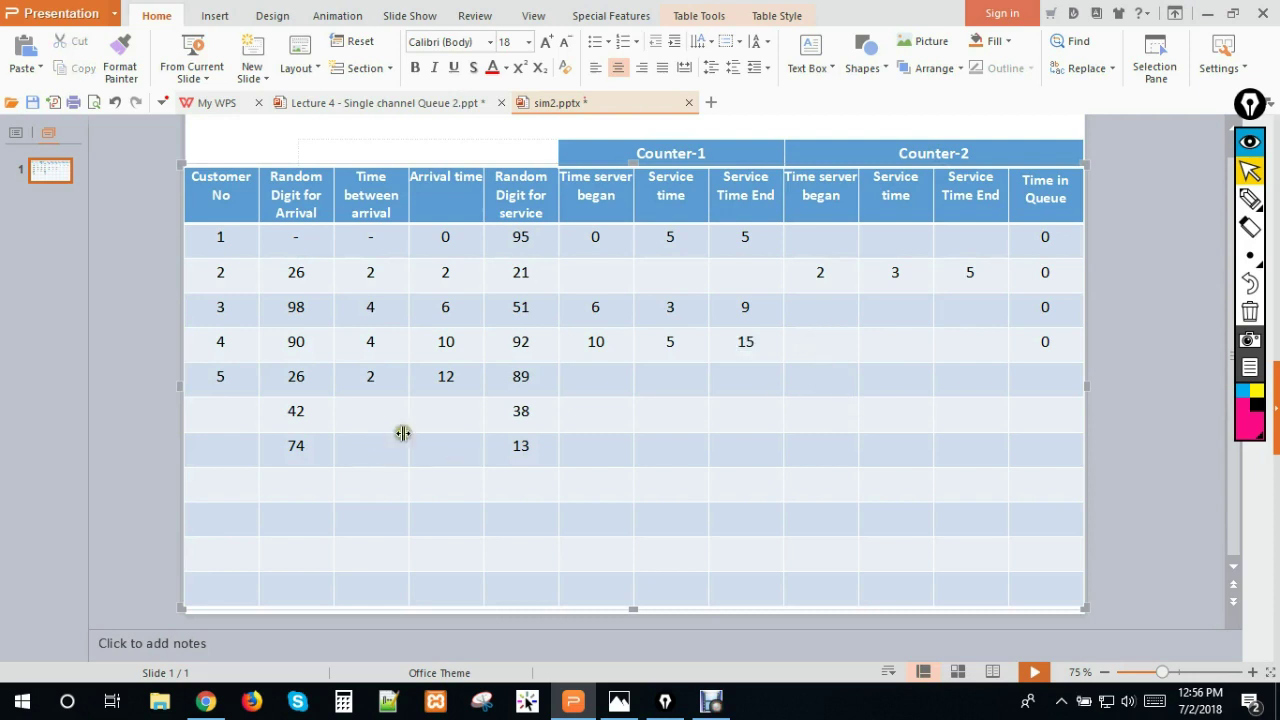
Step: Look up customer 5's service digit in Lecture 4's Baker service distribution table, and enter 6 as its Counter-2 service time
left_click(905, 392)
left_click(541, 377)
left_click(458, 101)
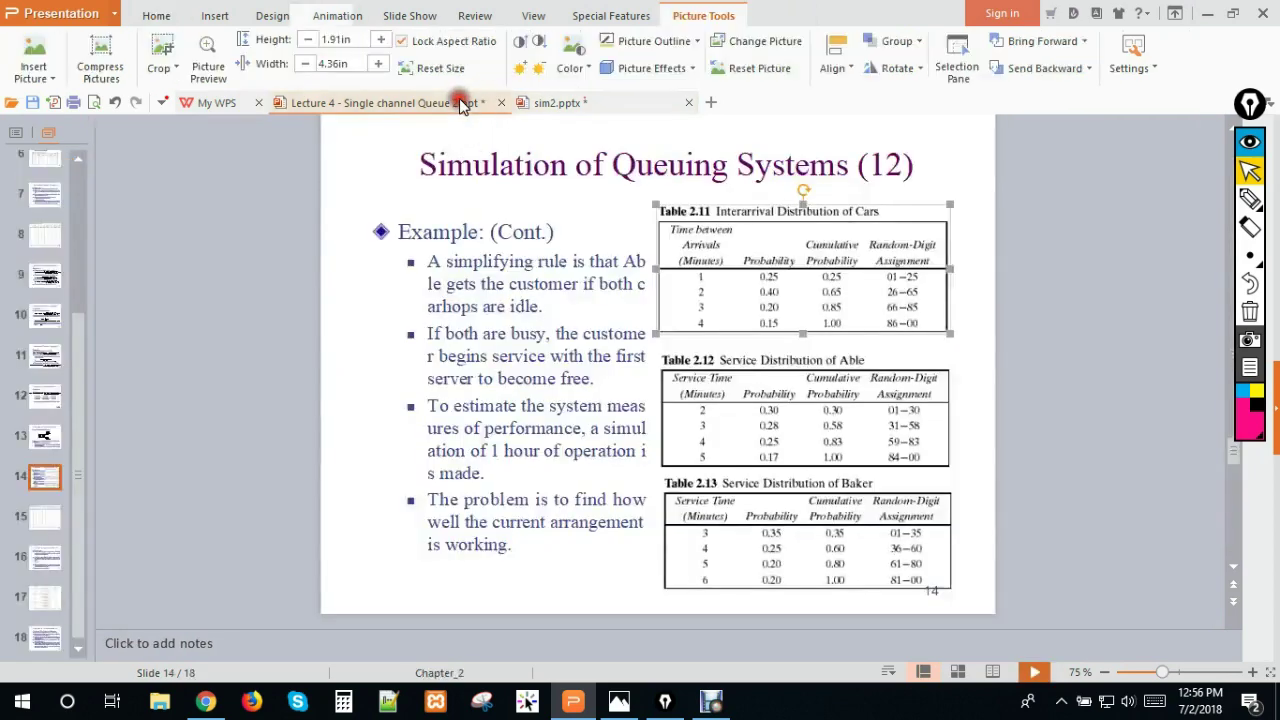
left_click(840, 492)
left_click(887, 425)
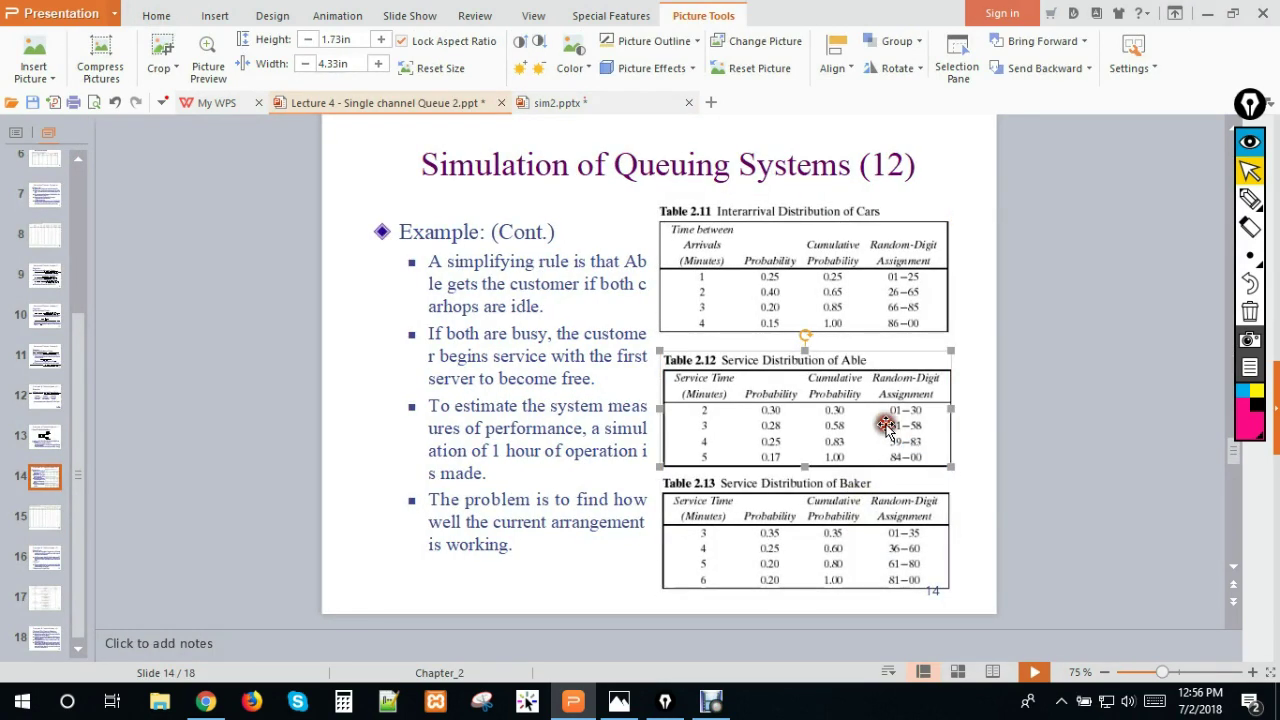
left_click(876, 512)
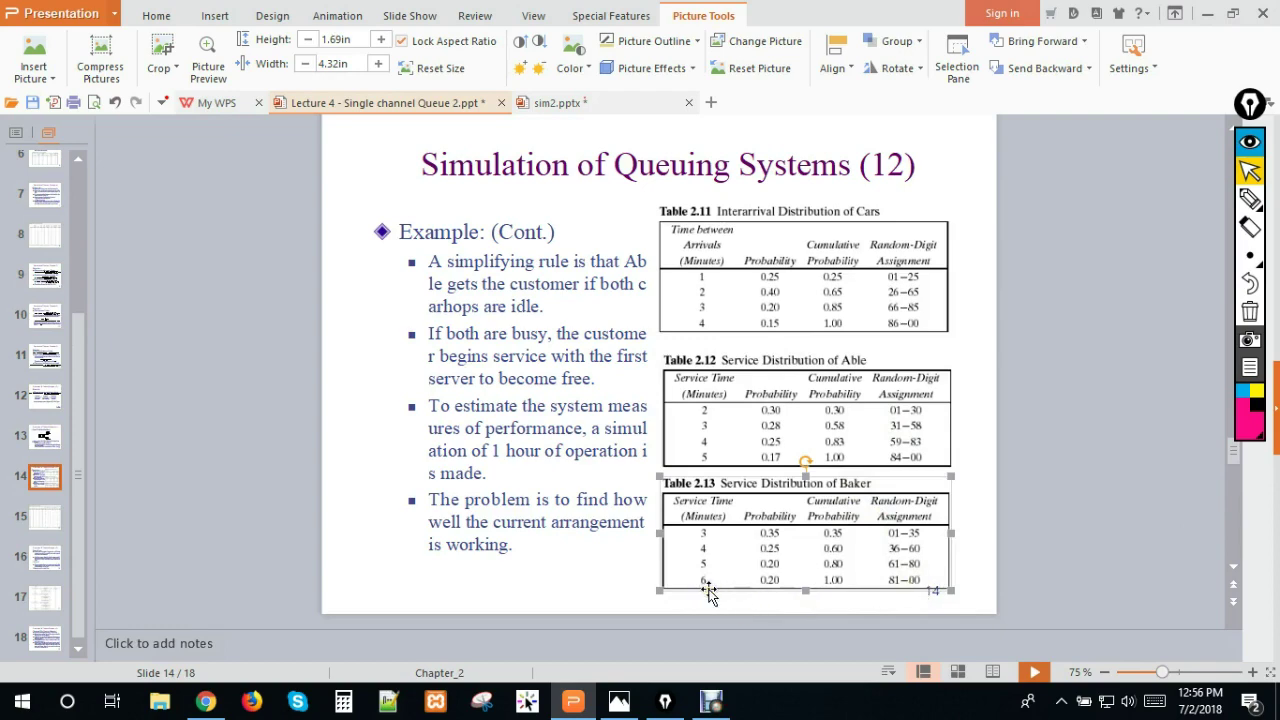
left_click(586, 101)
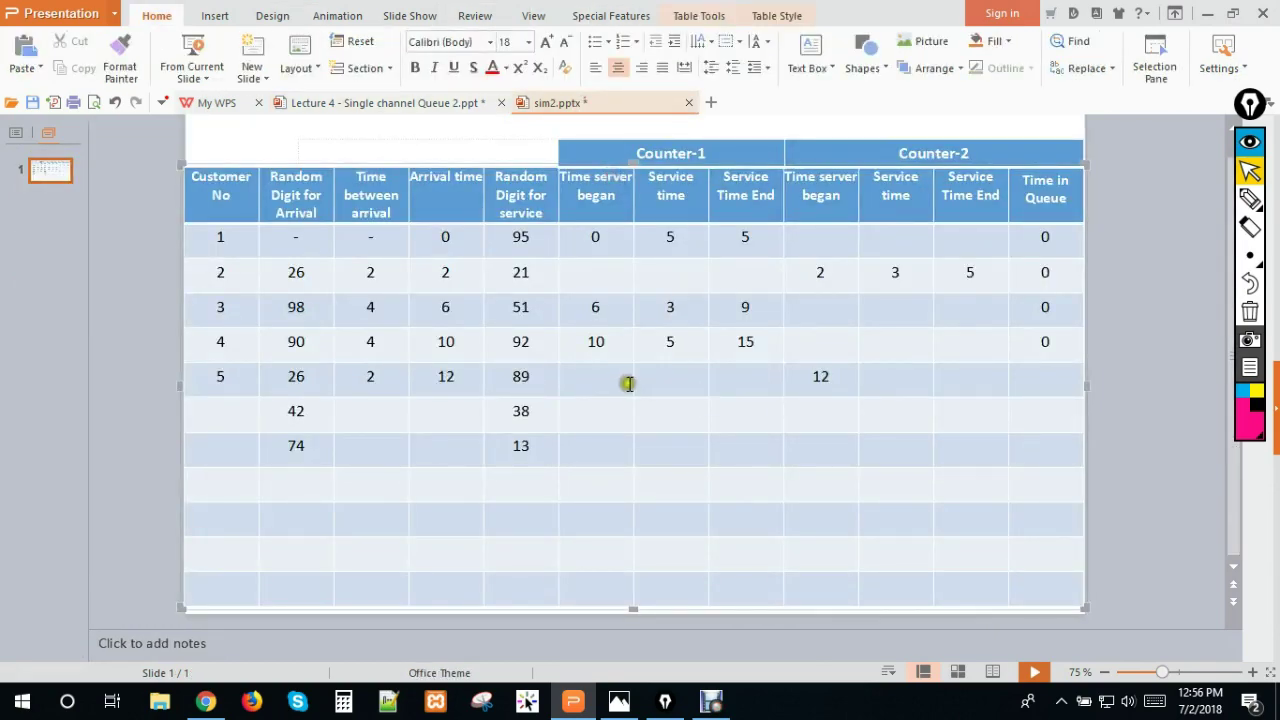
left_click(876, 379)
Step: Complete customer 5's row with service time end 18 and time in queue 0, and number the next row as customer 6
left_click(959, 382)
left_click(1034, 388)
left_click(224, 414)
Step: Look up customer 6's arrival digit in Lecture 4's interarrival distribution table, and enter 2 as time between arrival and 14 as arrival time
double_click(290, 410)
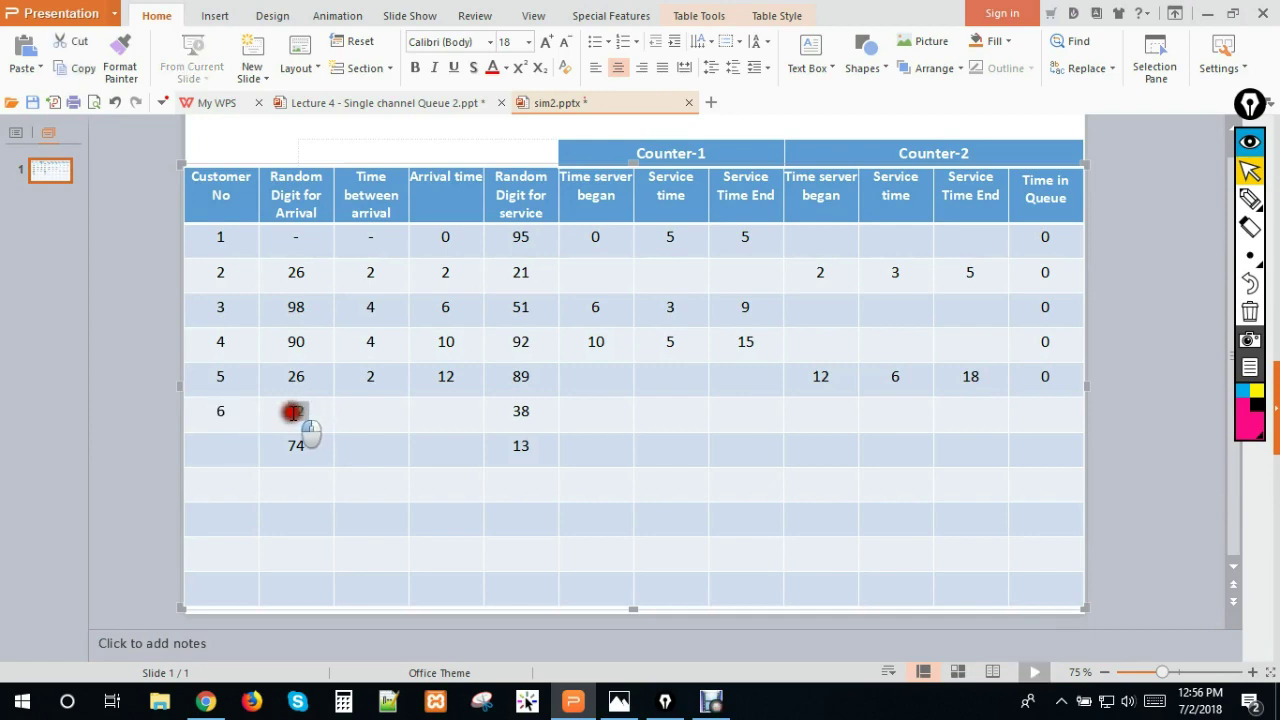
left_click(405, 103)
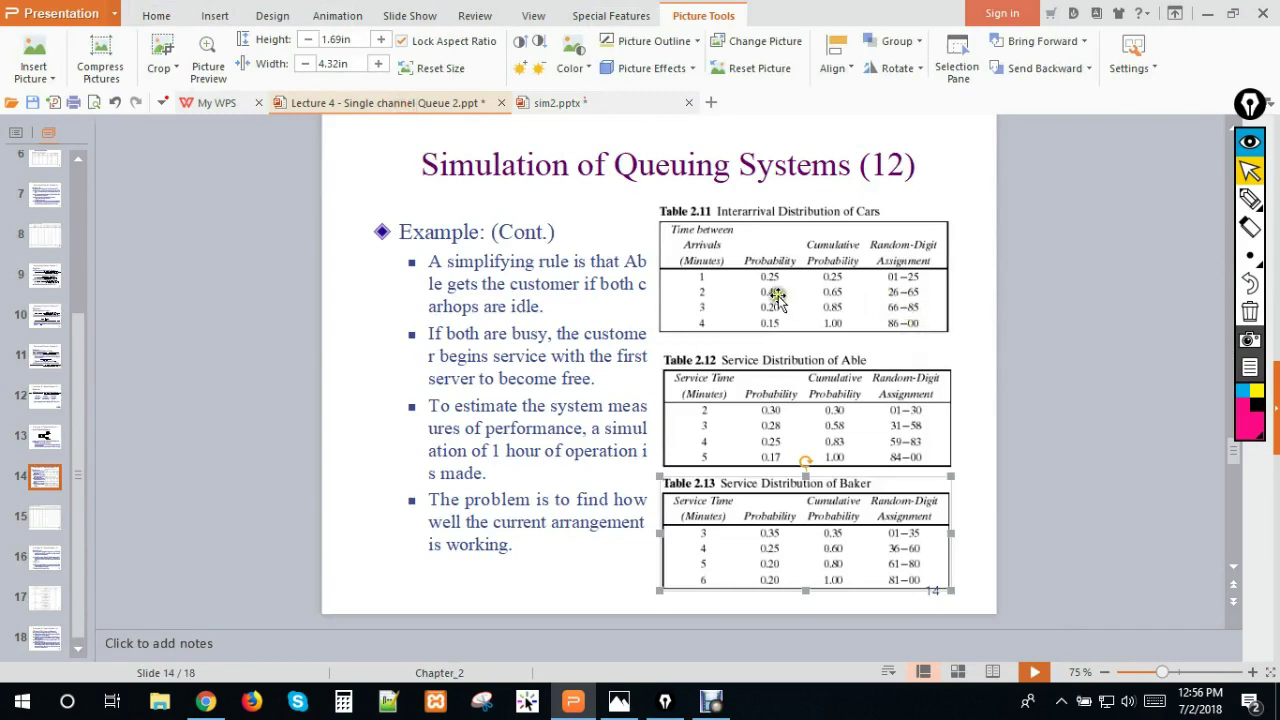
left_click(685, 296)
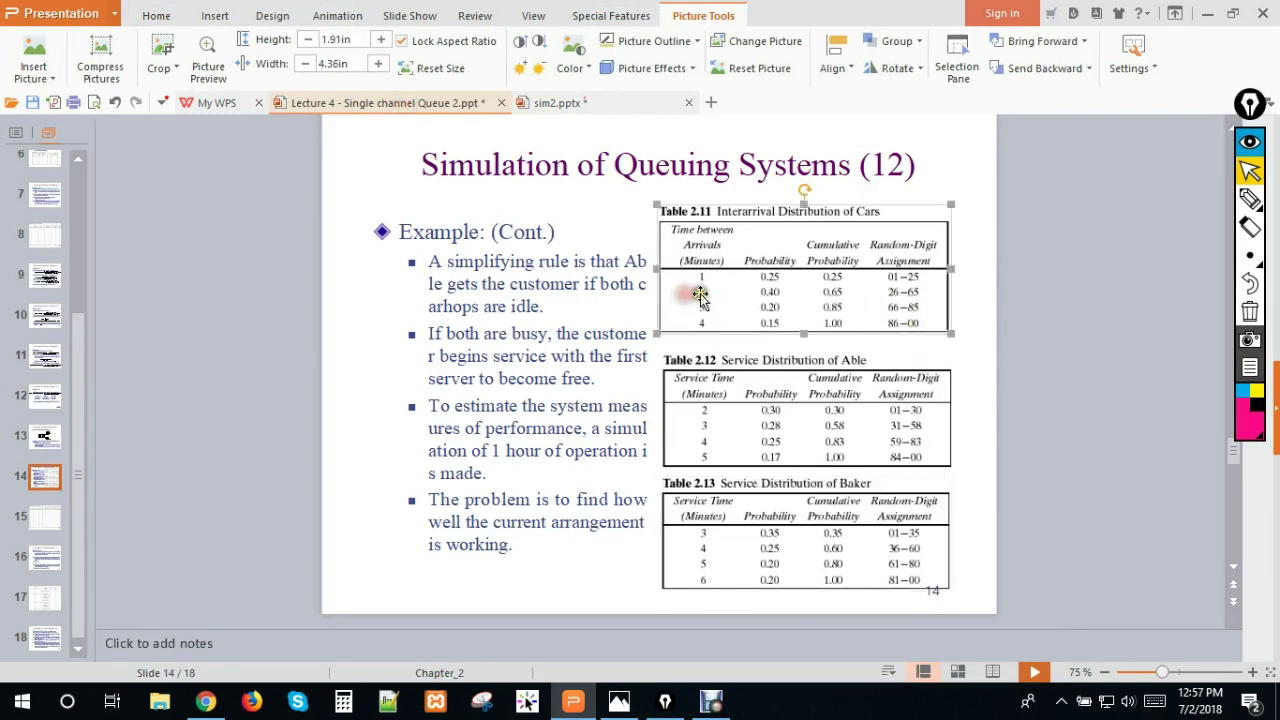
left_click(598, 103)
left_click(382, 414)
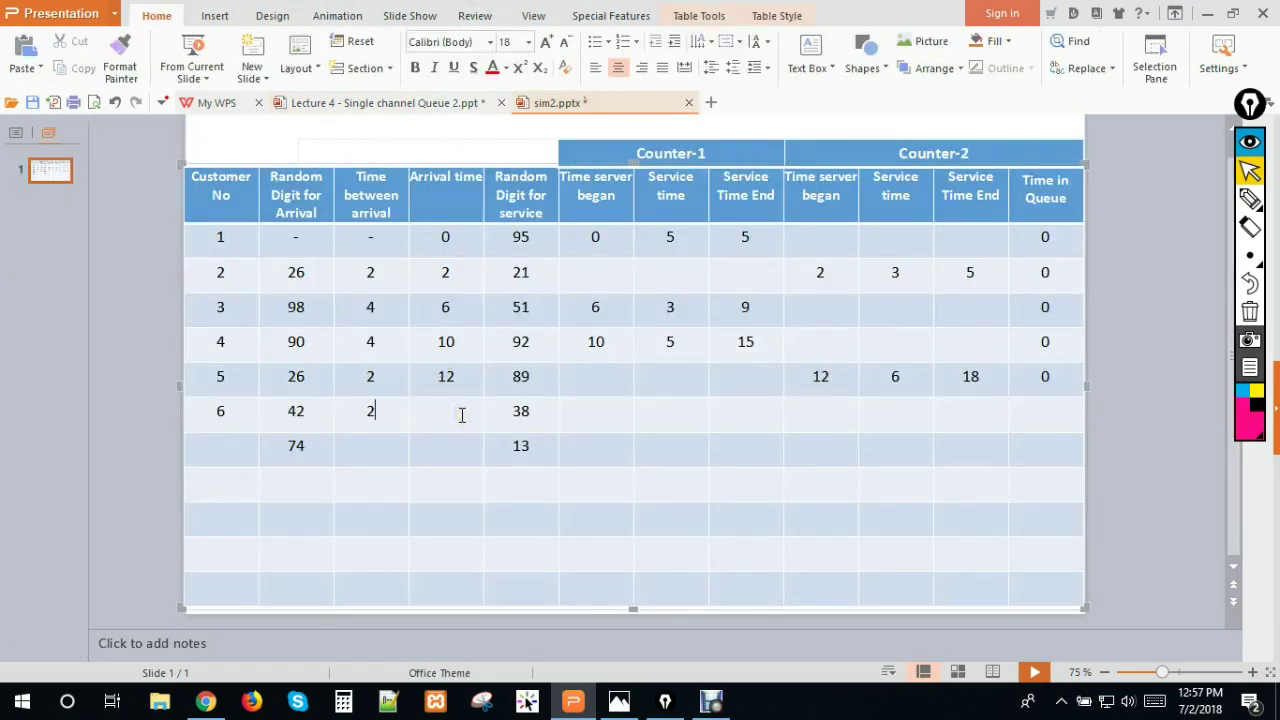
left_click(413, 458)
type("14")
Step: Compare customer 6's arrival time with the latest service end times of both counters
left_click_drag(764, 343, 736, 342)
left_click(758, 345)
left_click(970, 376)
double_click(970, 376)
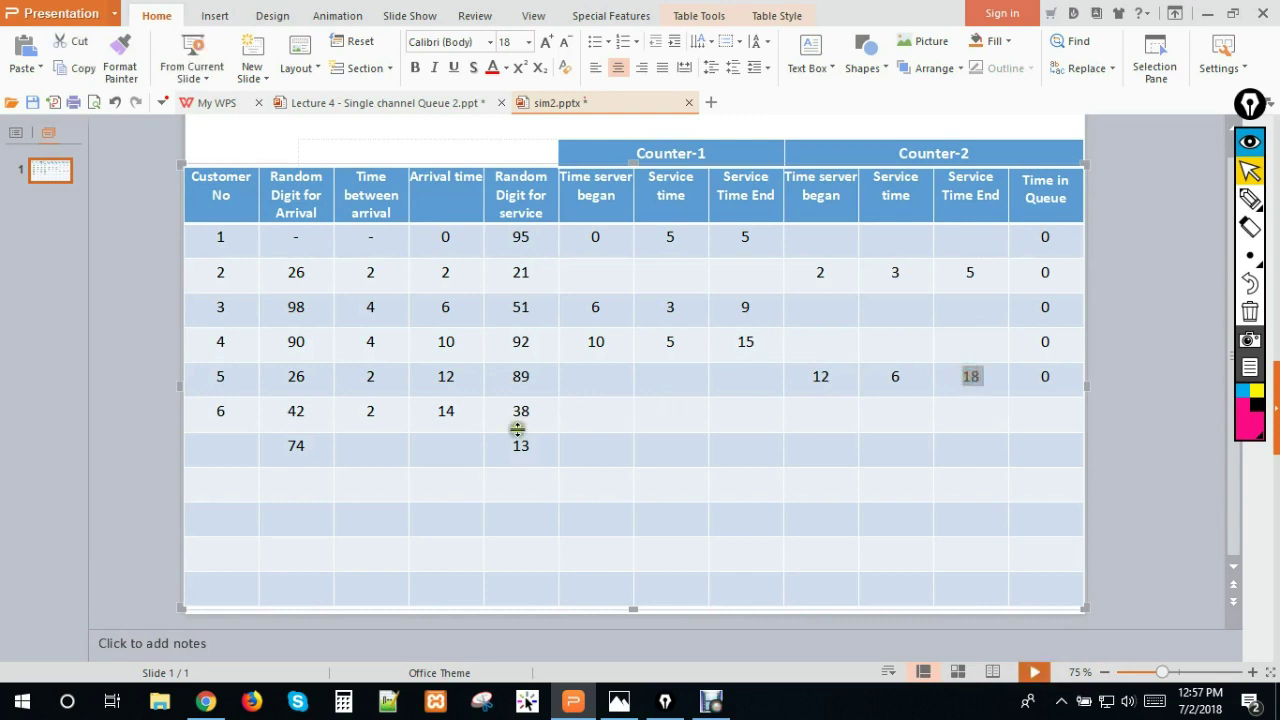
double_click(746, 342)
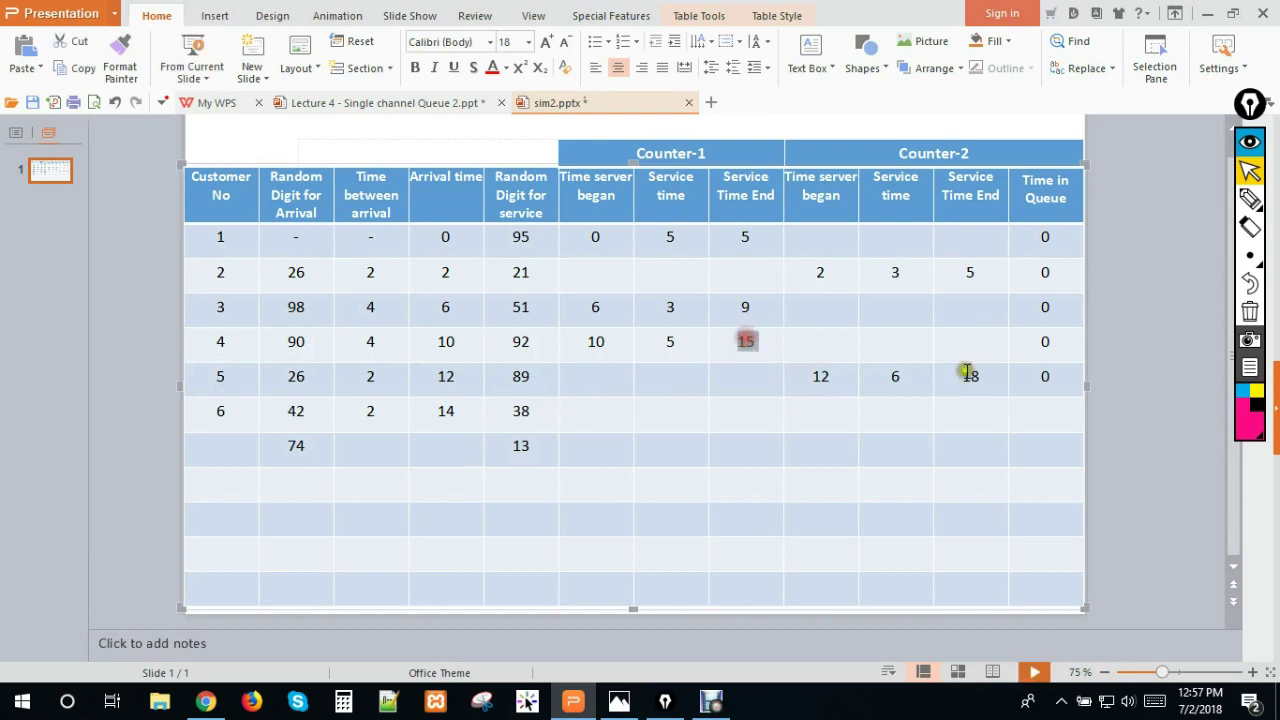
double_click(970, 376)
left_click(441, 411)
double_click(441, 411)
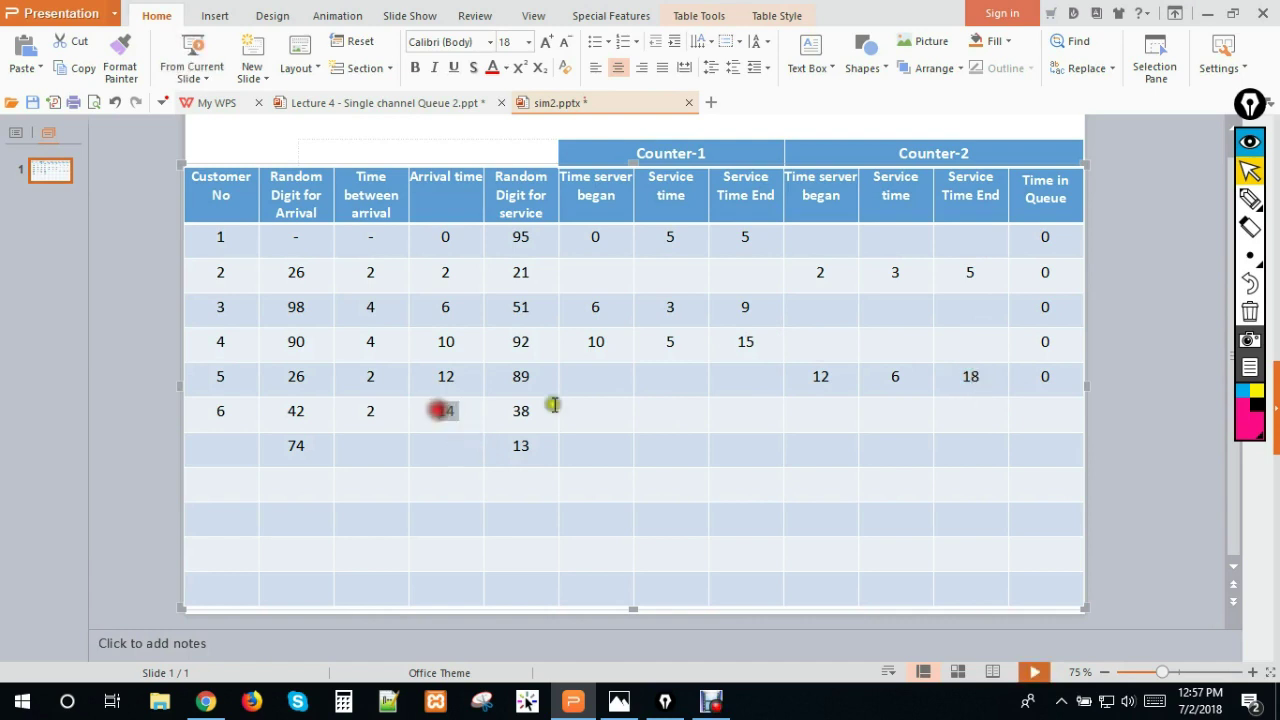
double_click(750, 344)
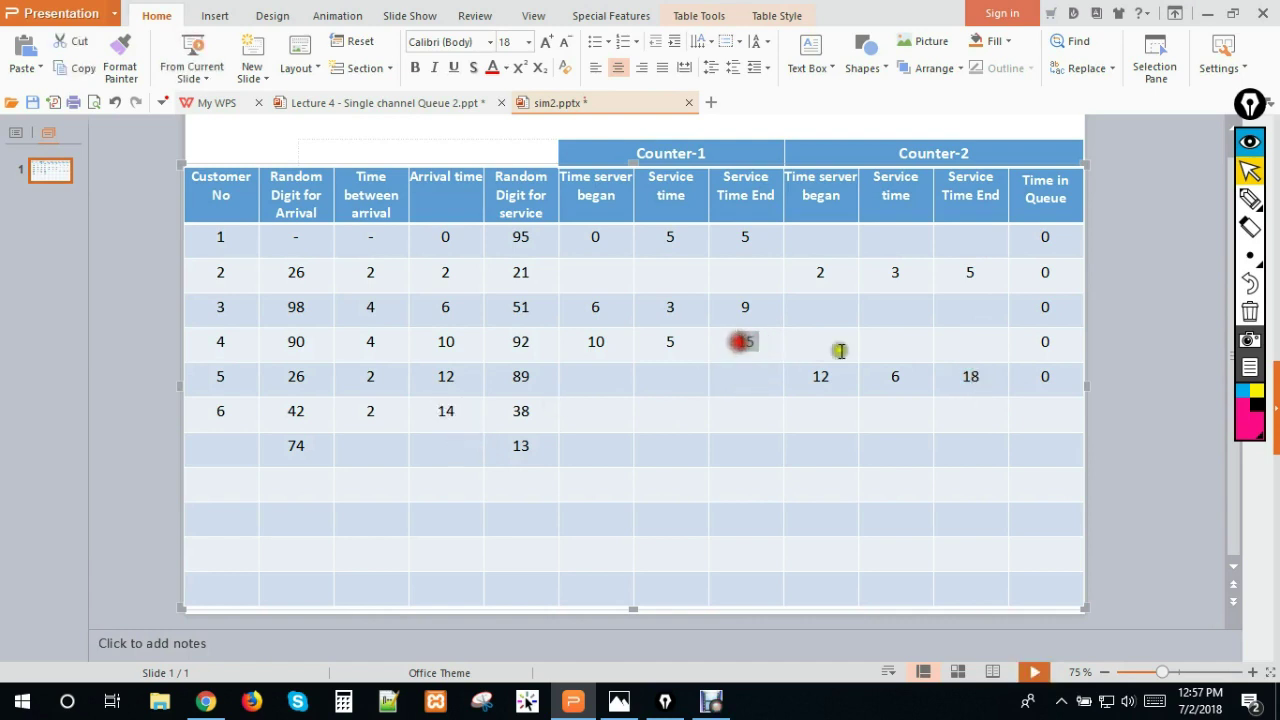
double_click(974, 377)
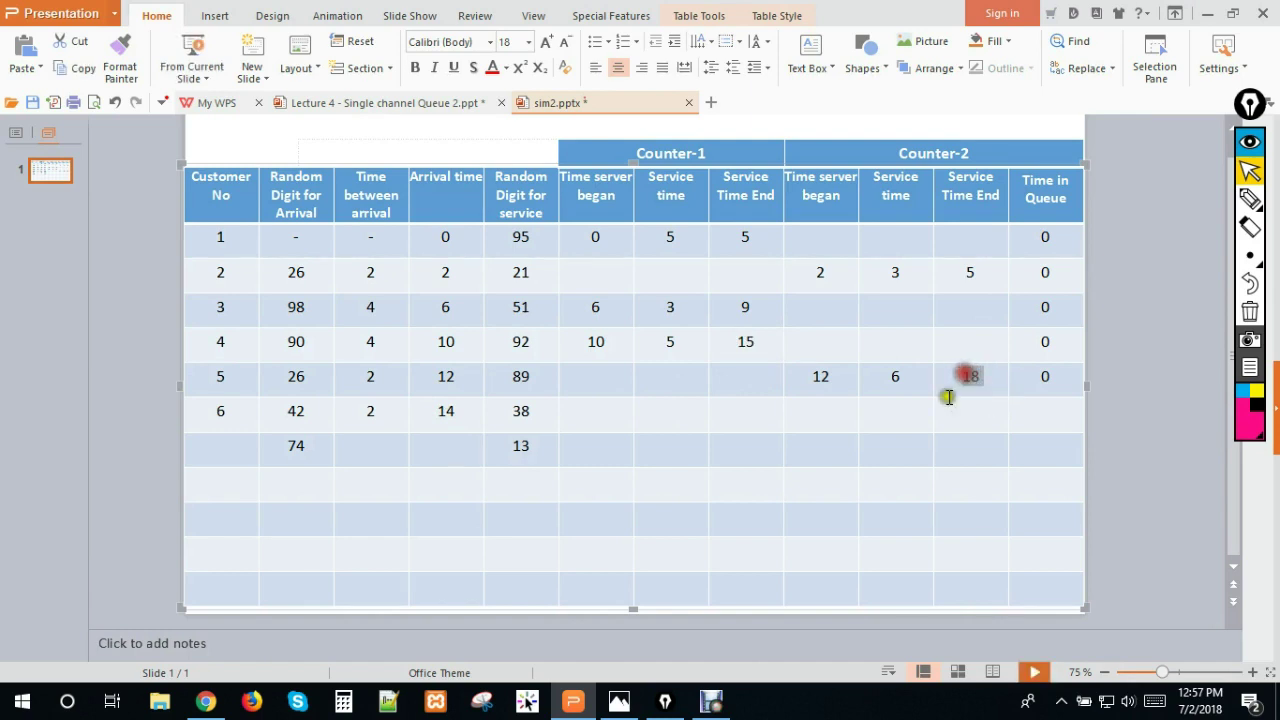
Step: Check which counter becomes free first for customer 6 by reviewing Counter-2's latest service end time and the Counter-1 columns
left_click(608, 381)
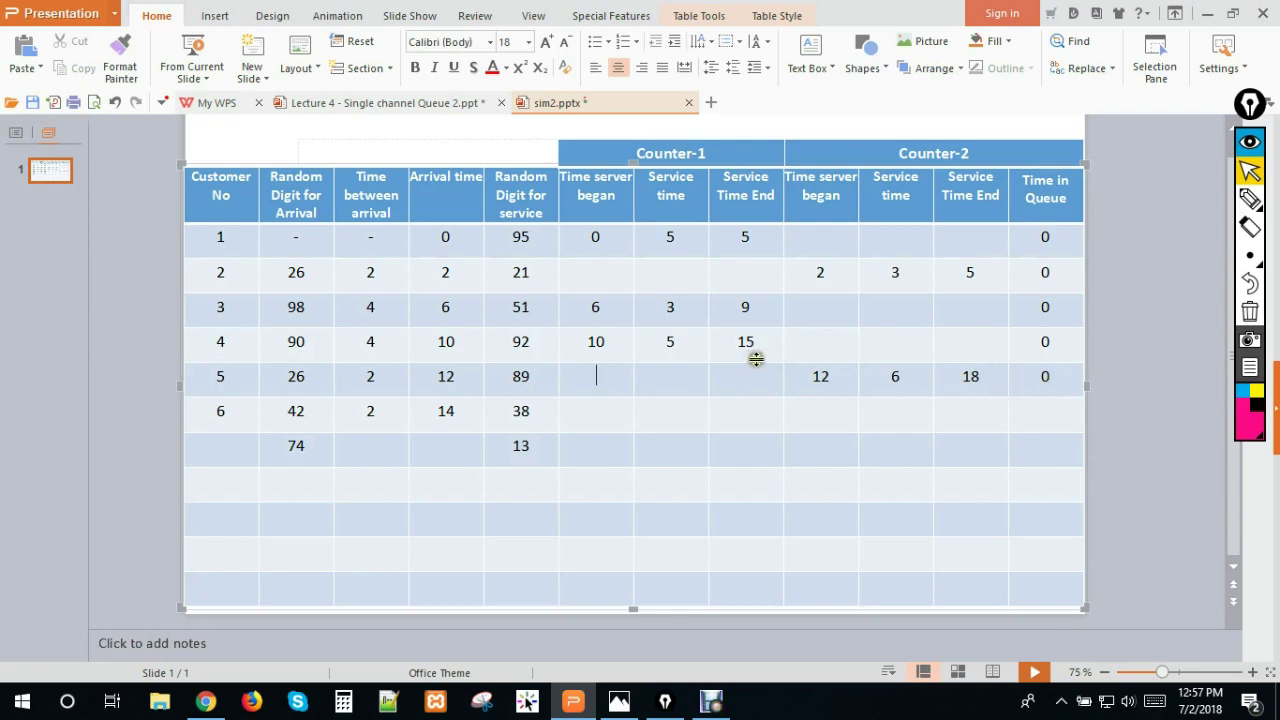
double_click(968, 378)
left_click(980, 378)
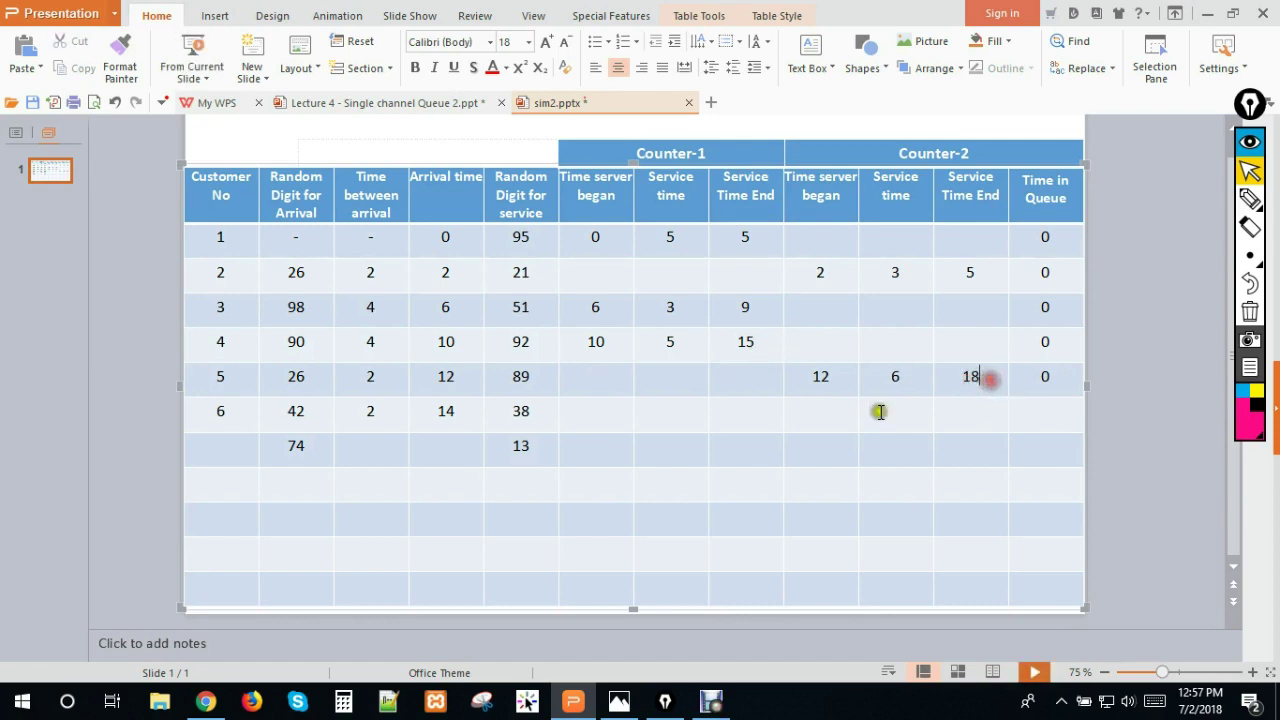
left_click(616, 380)
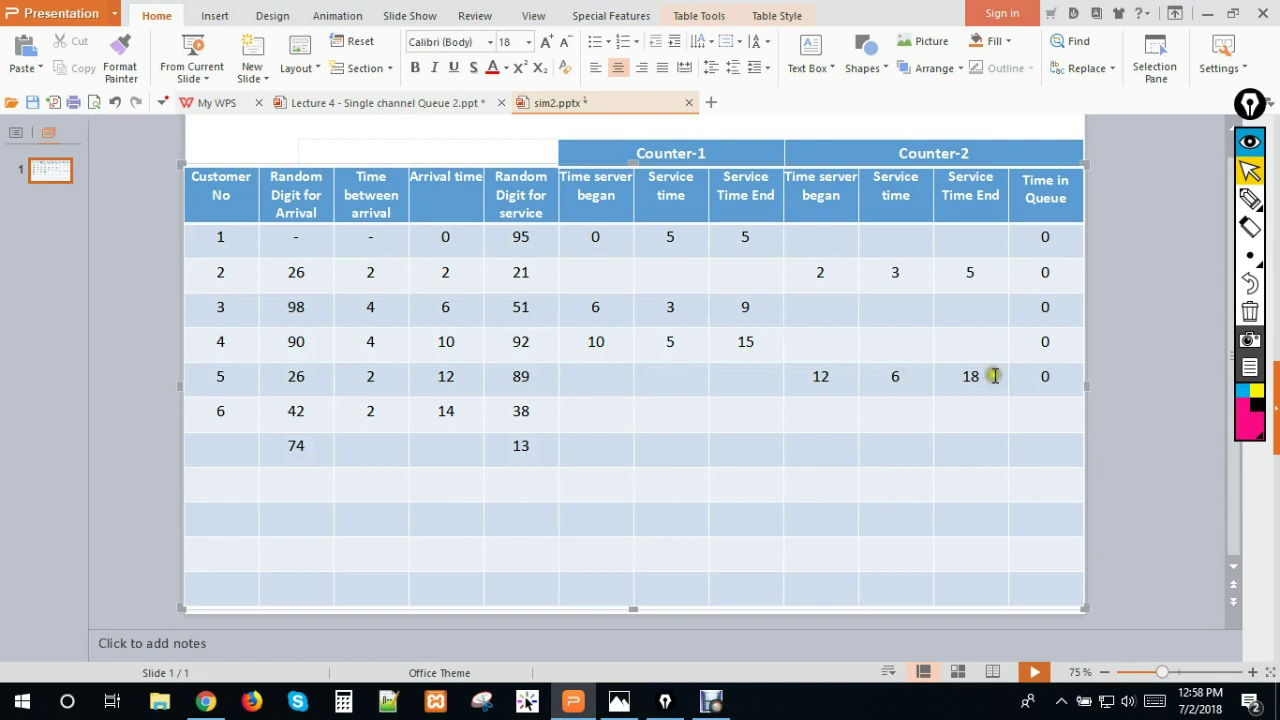
left_click(593, 376)
left_click(591, 364)
Step: Enter 15 as customer 6's Counter-1 time server began, taken from customer 4's service end time
left_click_drag(463, 413, 434, 414)
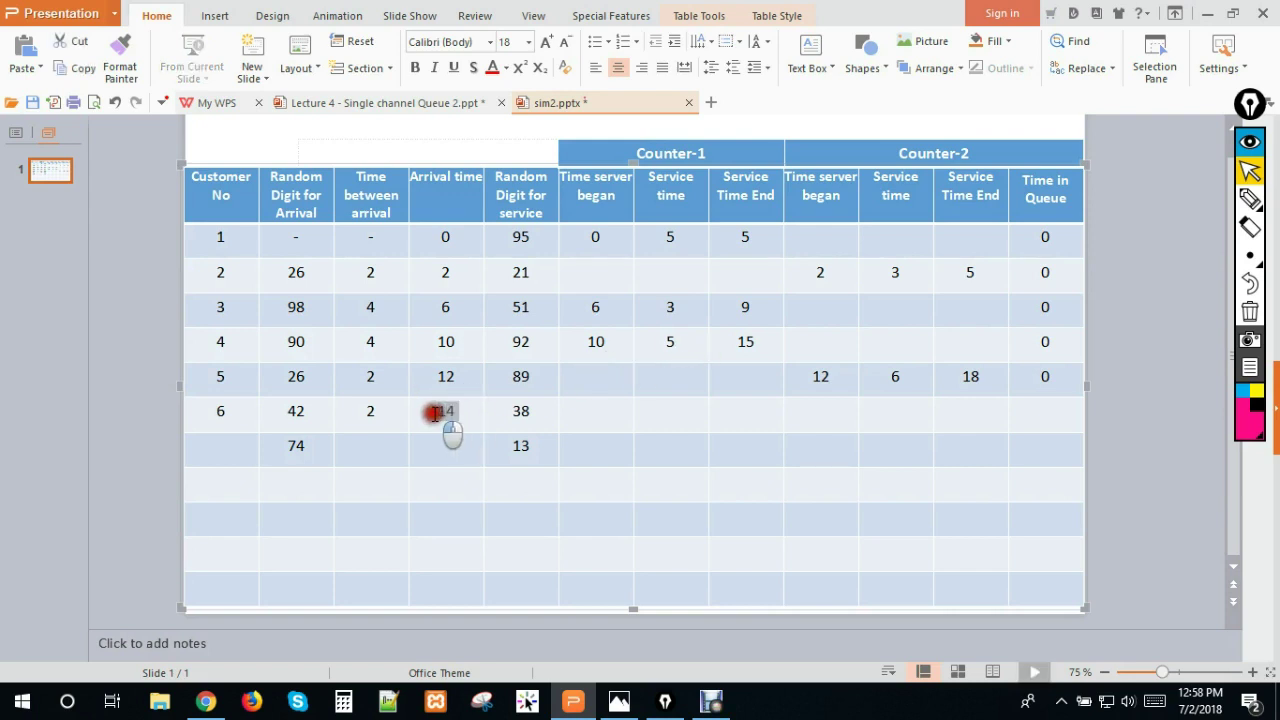
left_click(594, 417)
left_click_drag(762, 342, 735, 340)
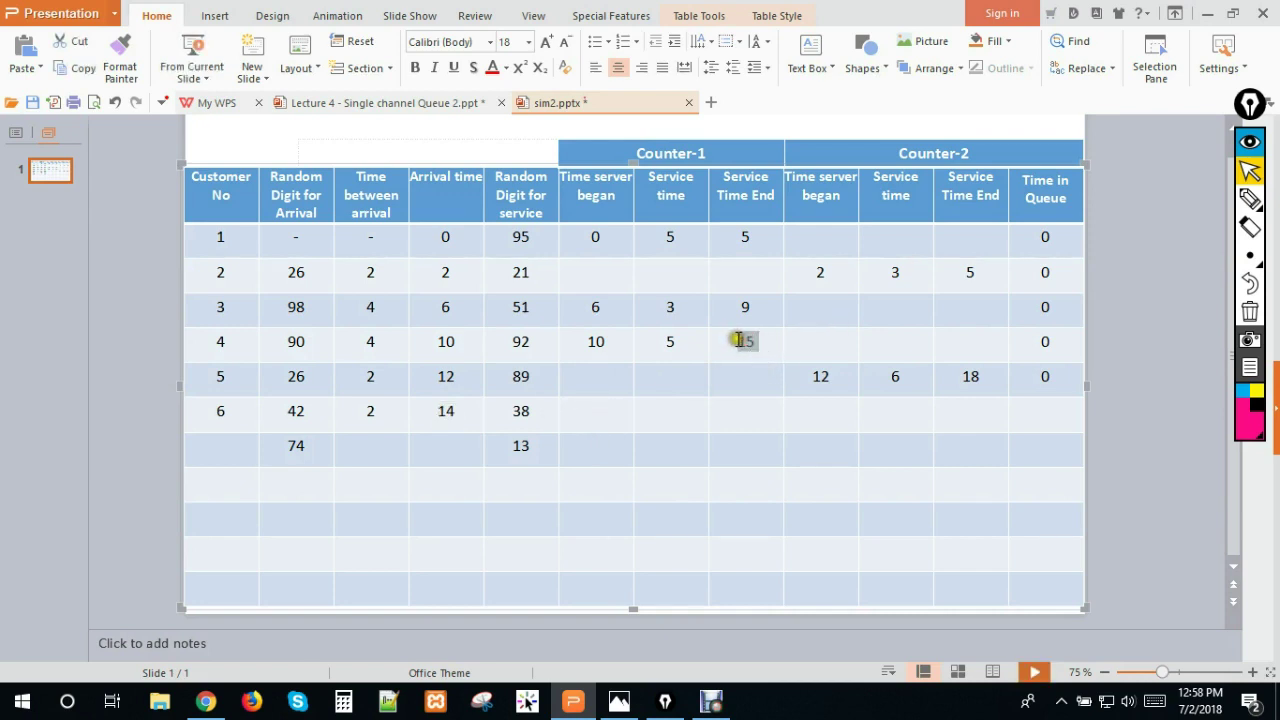
left_click(594, 413)
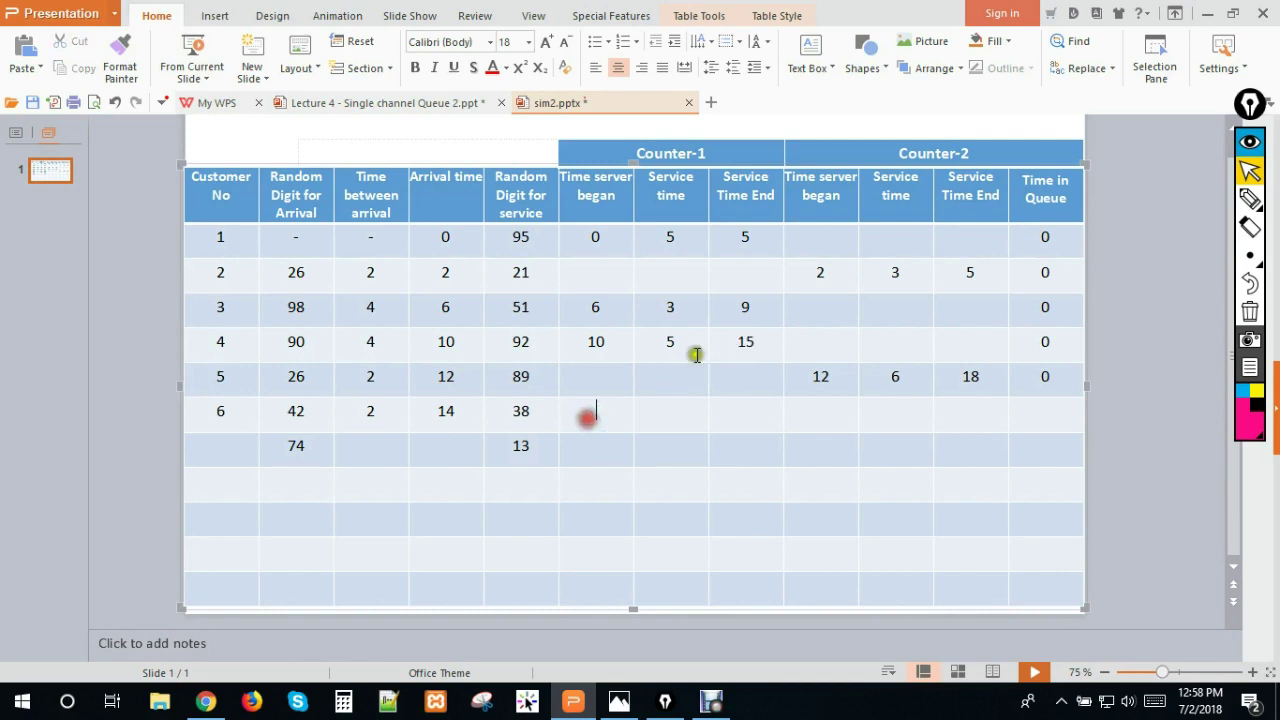
left_click_drag(760, 342, 728, 341)
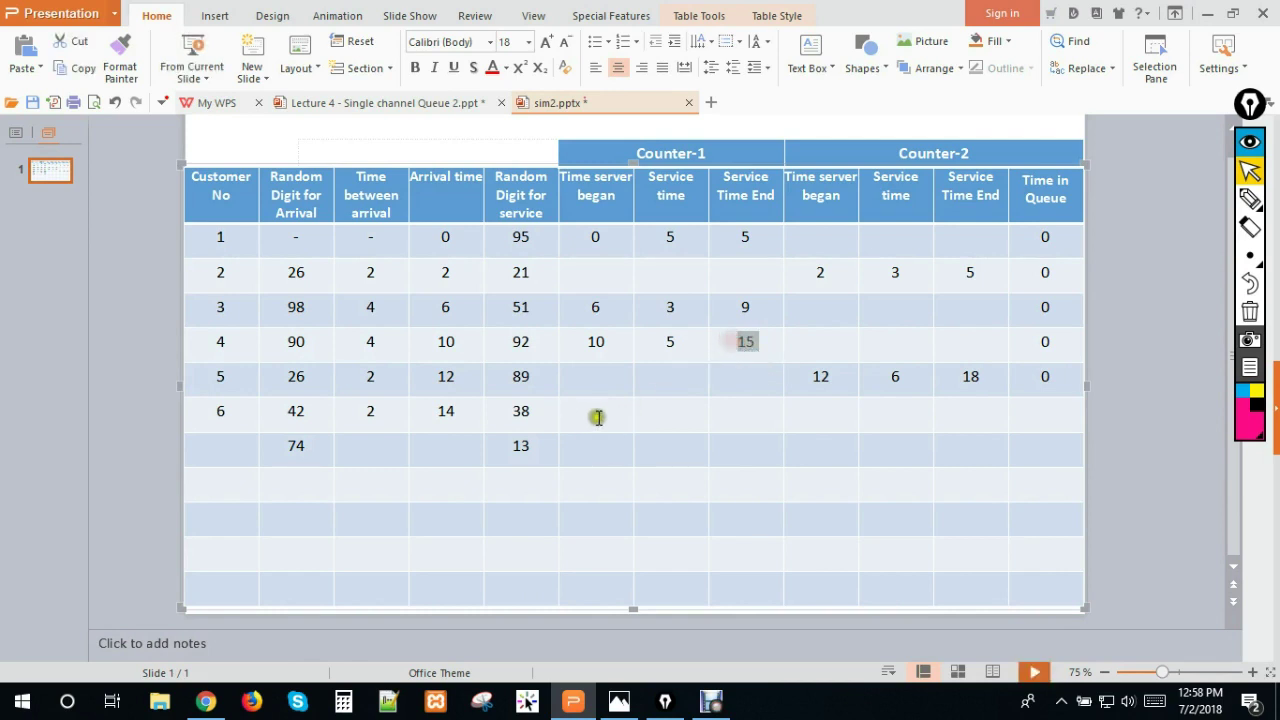
left_click(598, 417)
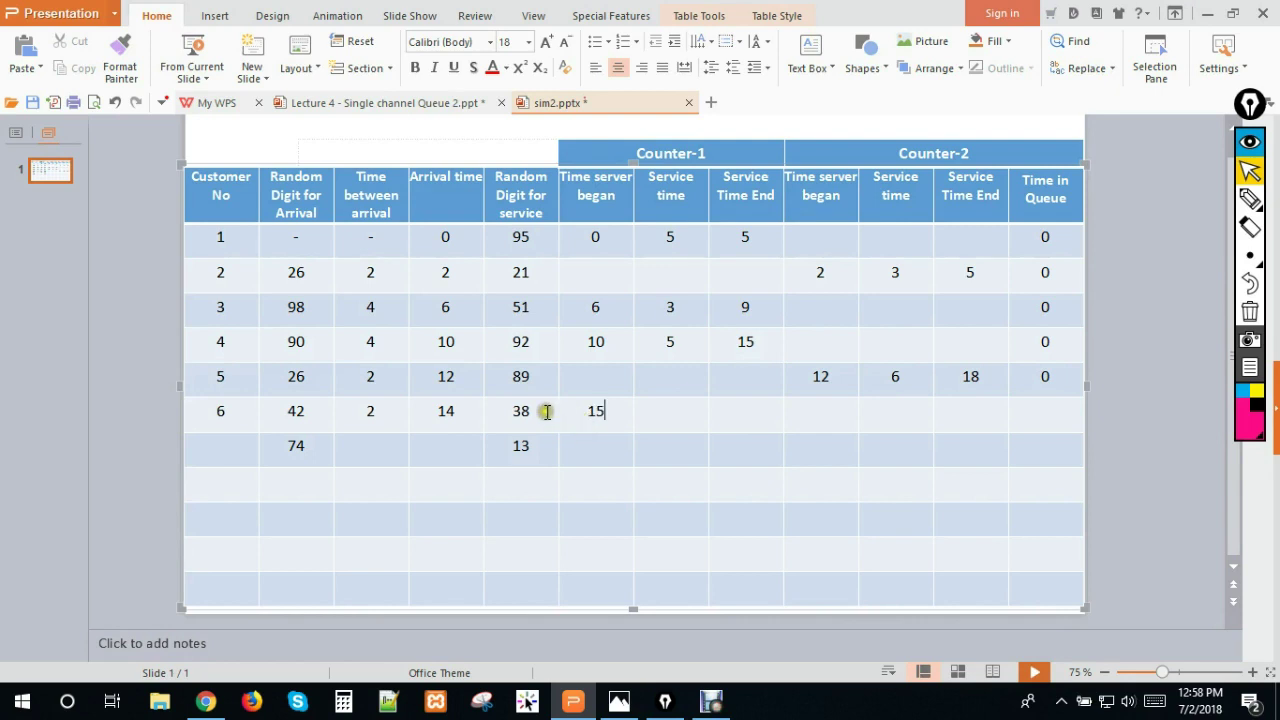
Step: Look up customer 6's service digit in Lecture 4's Able service distribution table, and enter 3 as Counter-1 service time and 18 as service time end
left_click_drag(530, 411, 512, 411)
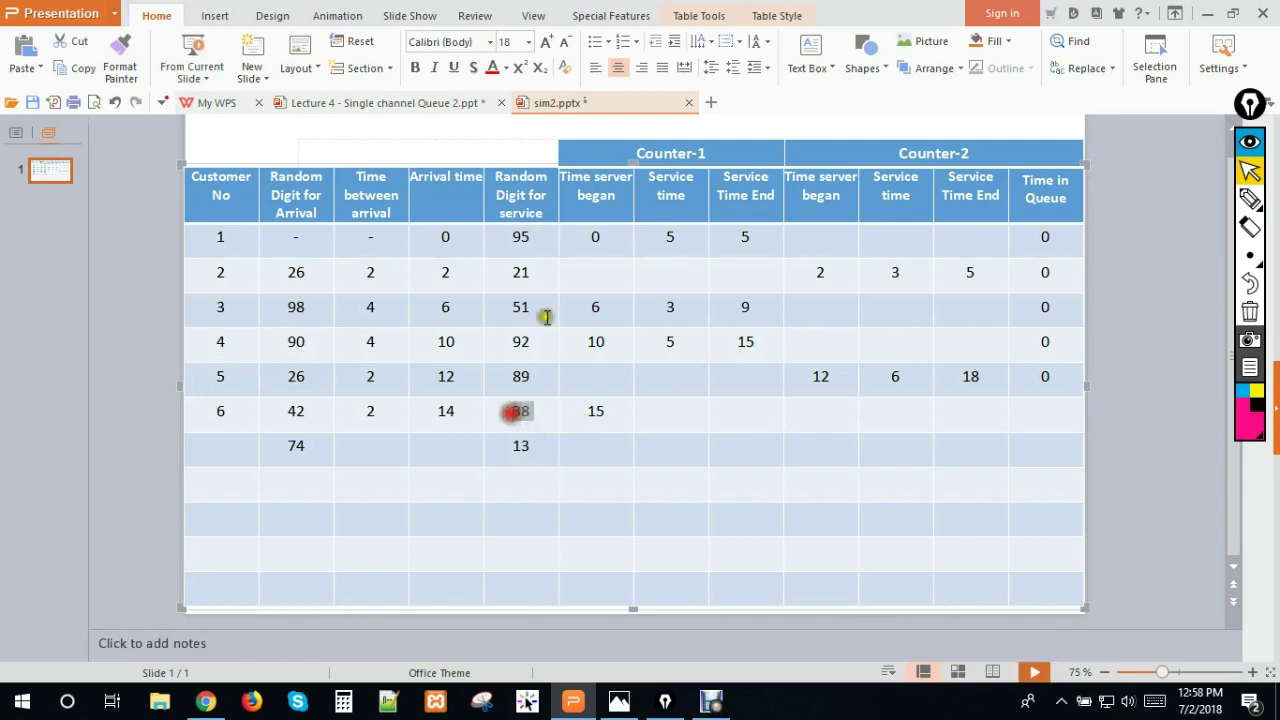
left_click(527, 412)
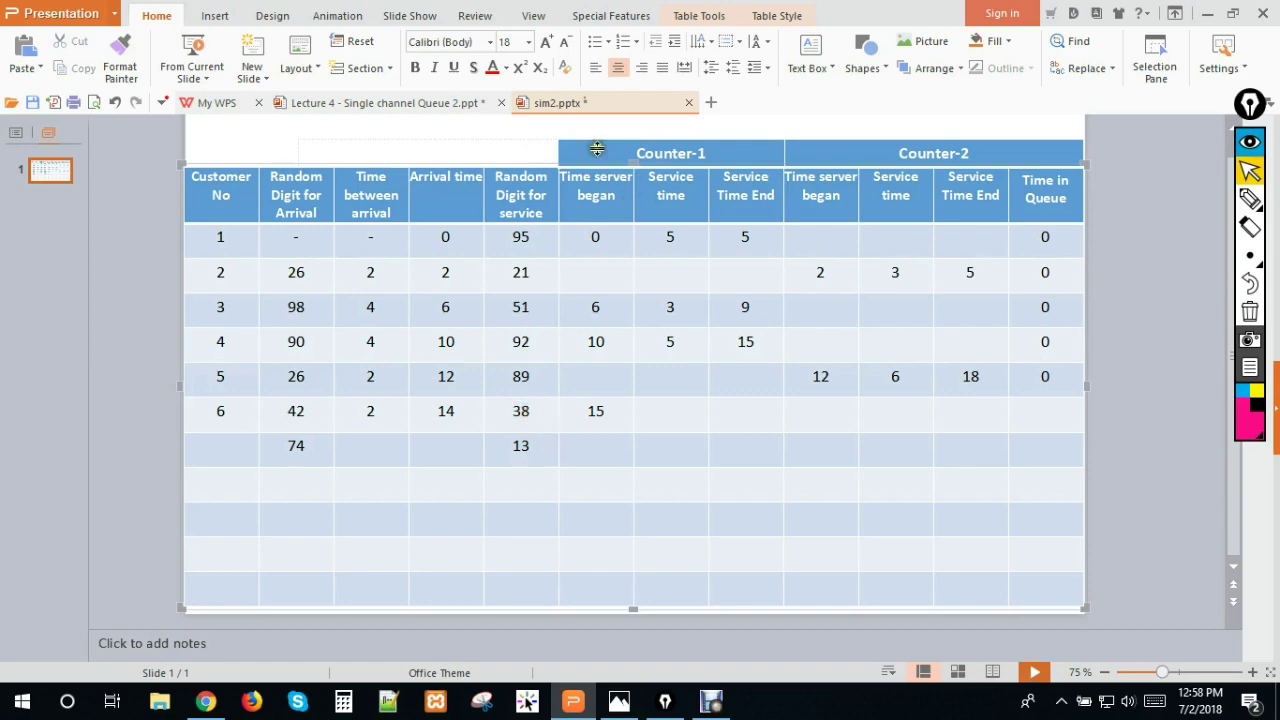
left_click(478, 103)
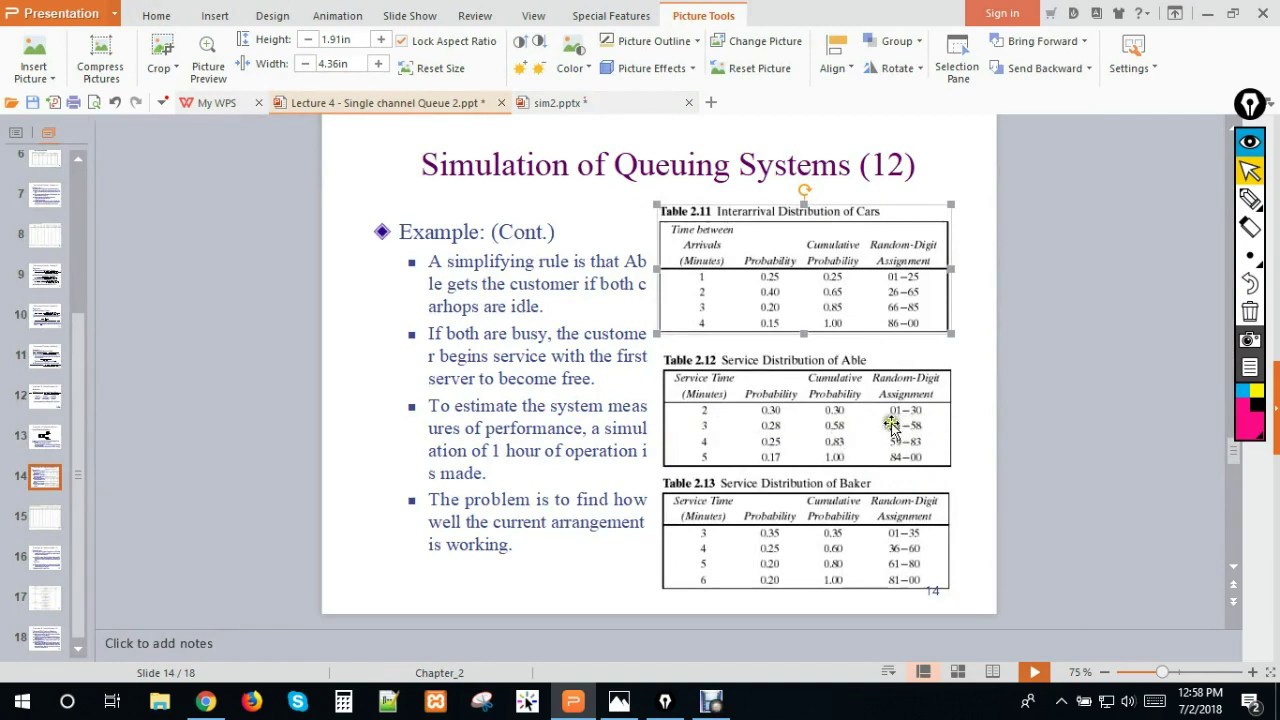
left_click(644, 104)
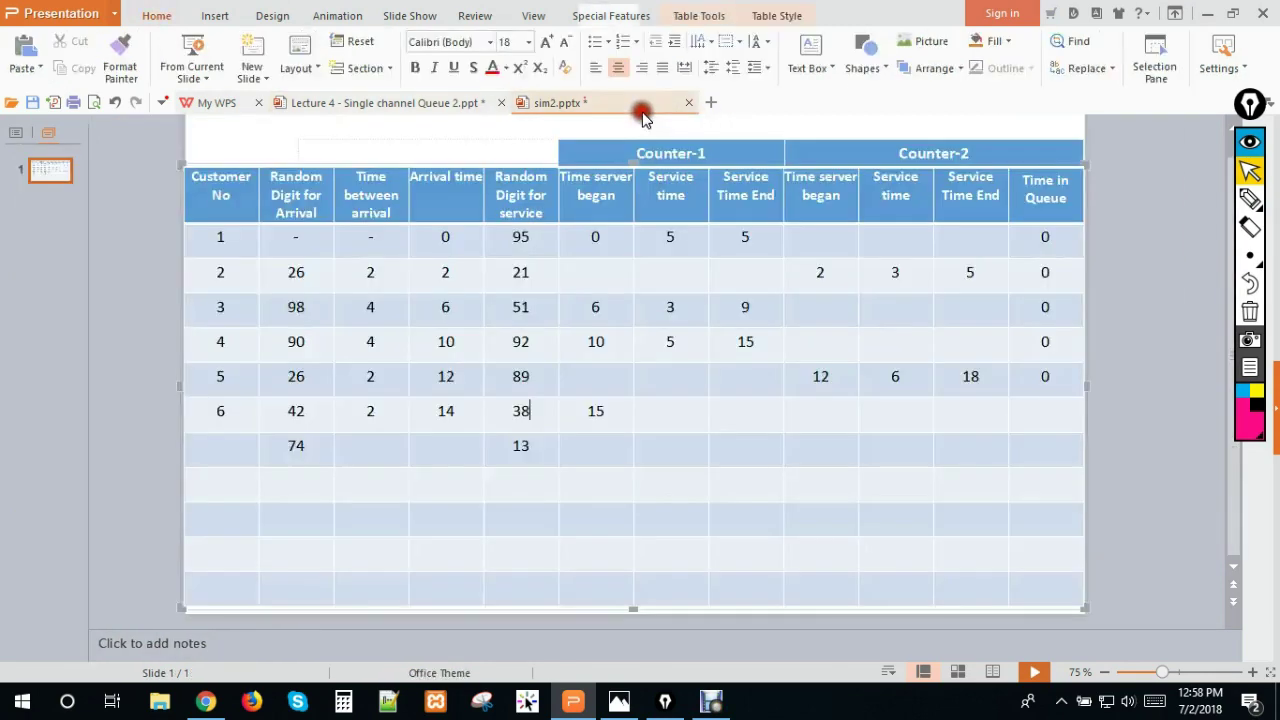
left_click(661, 419)
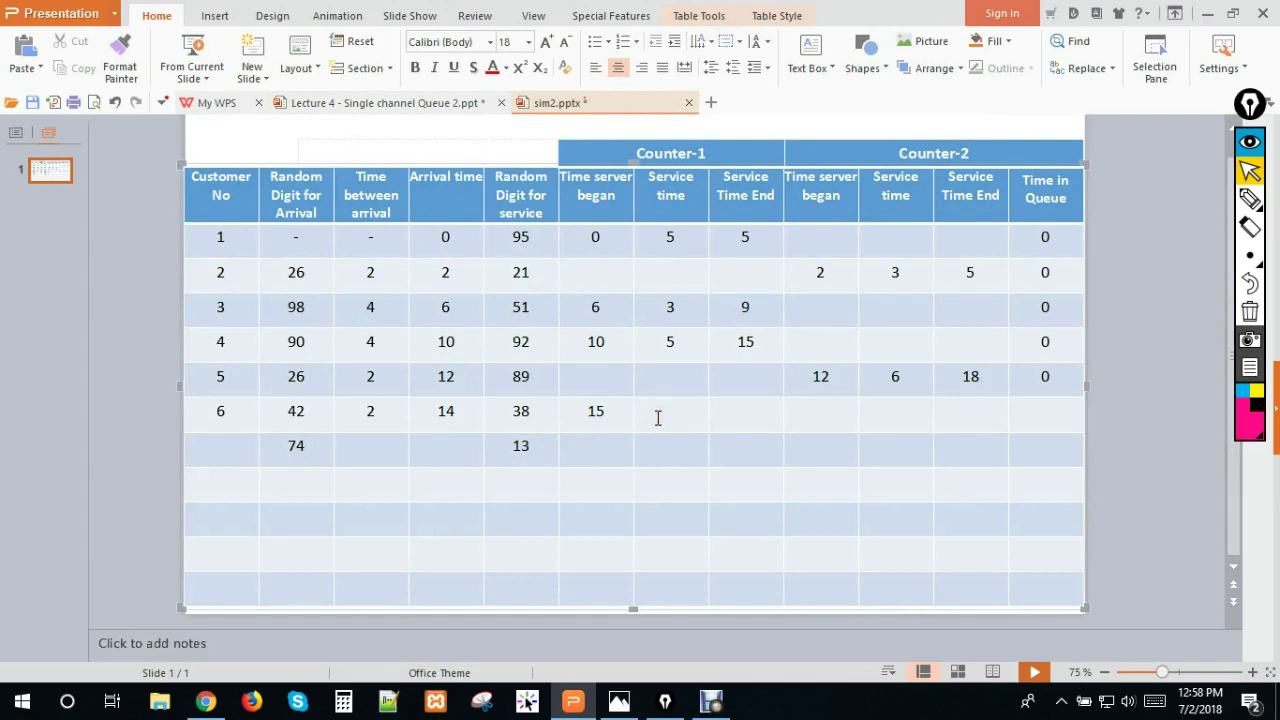
left_click(760, 407)
Step: Draw a pen arrow from customer 6's arrival time to customer 4's service end, circle customer 6's start time, and undo the strokes
left_click(1046, 418)
double_click(441, 409)
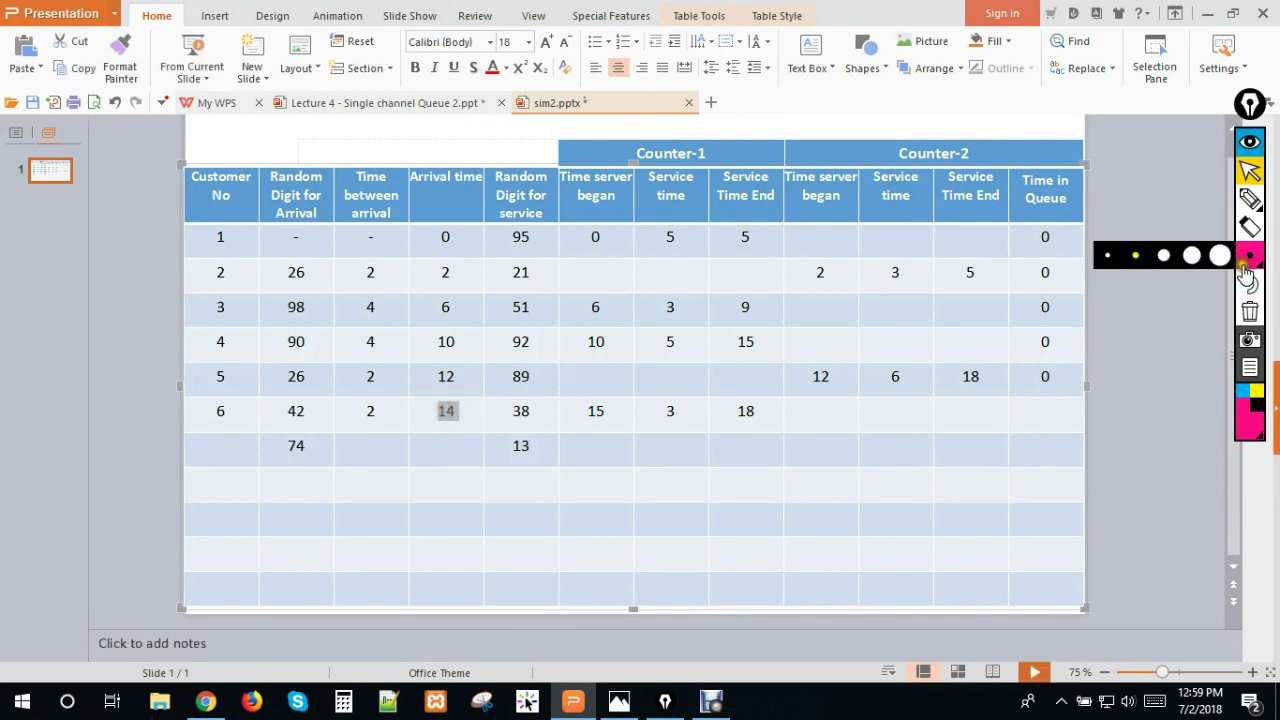
left_click(1250, 200)
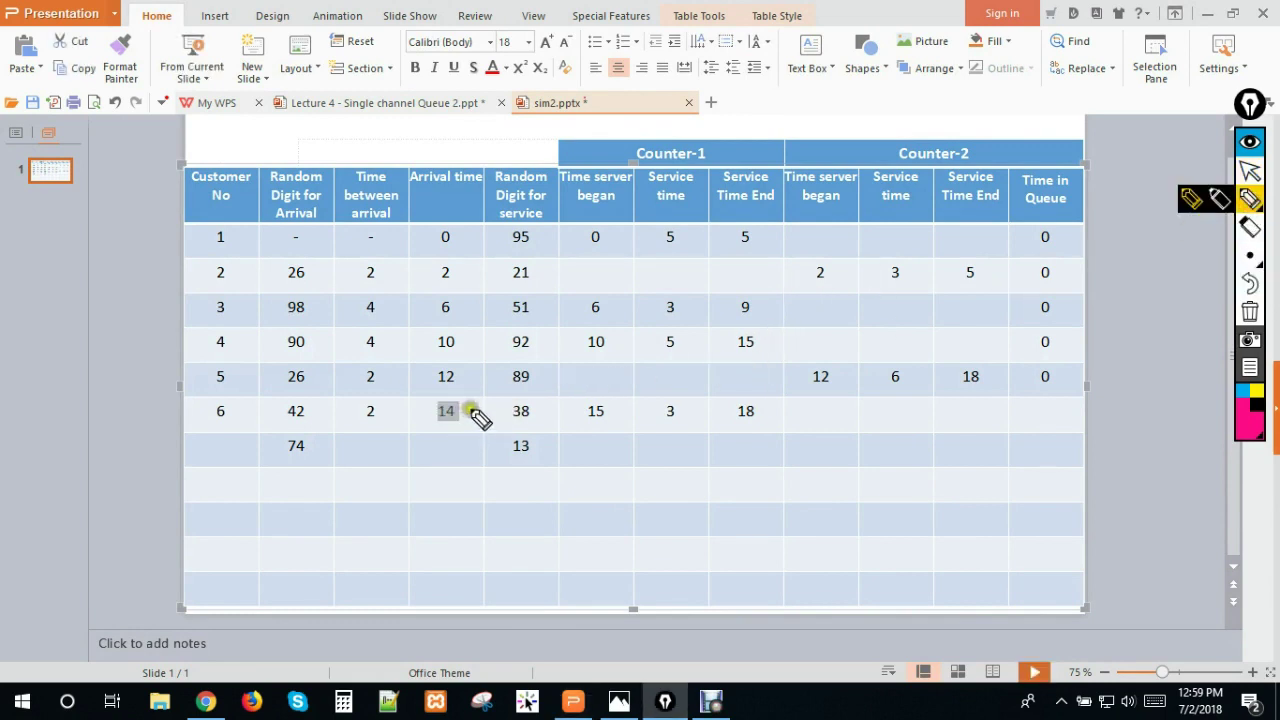
mouse_move(465, 405)
left_mouse_down()
mouse_move(740, 338)
mouse_move(708, 366)
left_mouse_up()
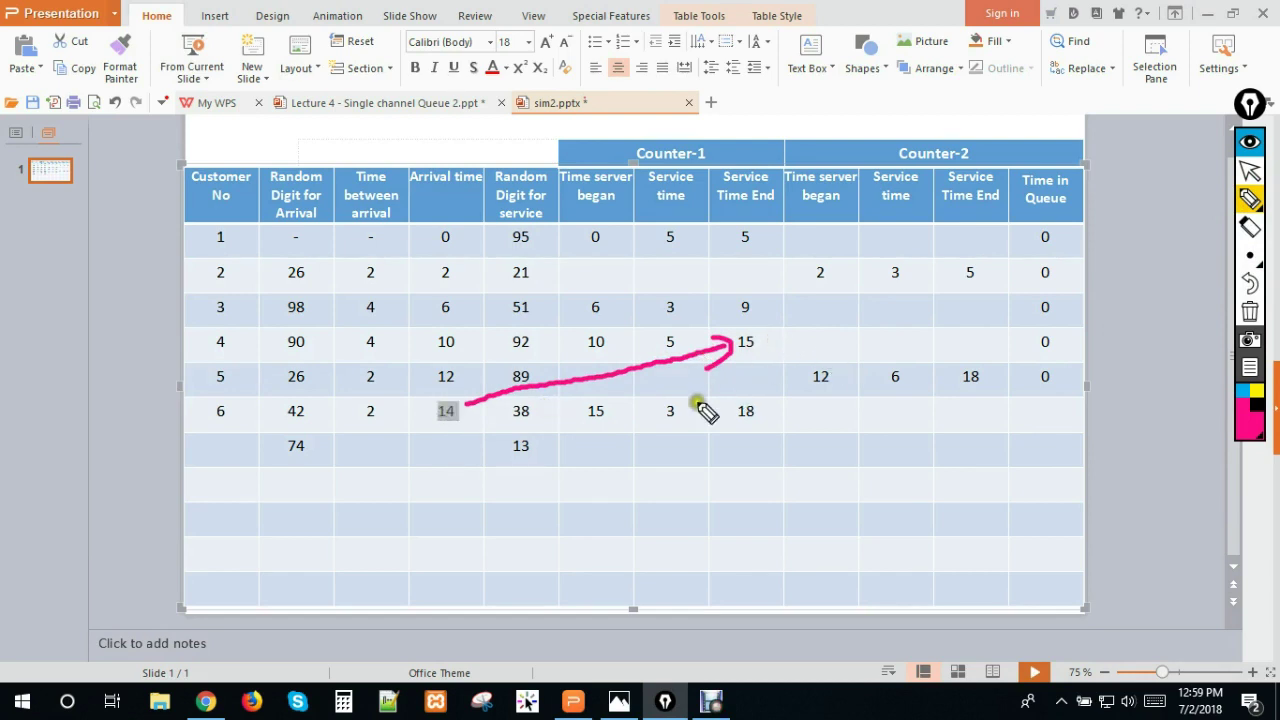
mouse_move(590, 380)
left_mouse_down()
mouse_move(586, 408)
mouse_move(621, 390)
mouse_move(593, 378)
left_mouse_up()
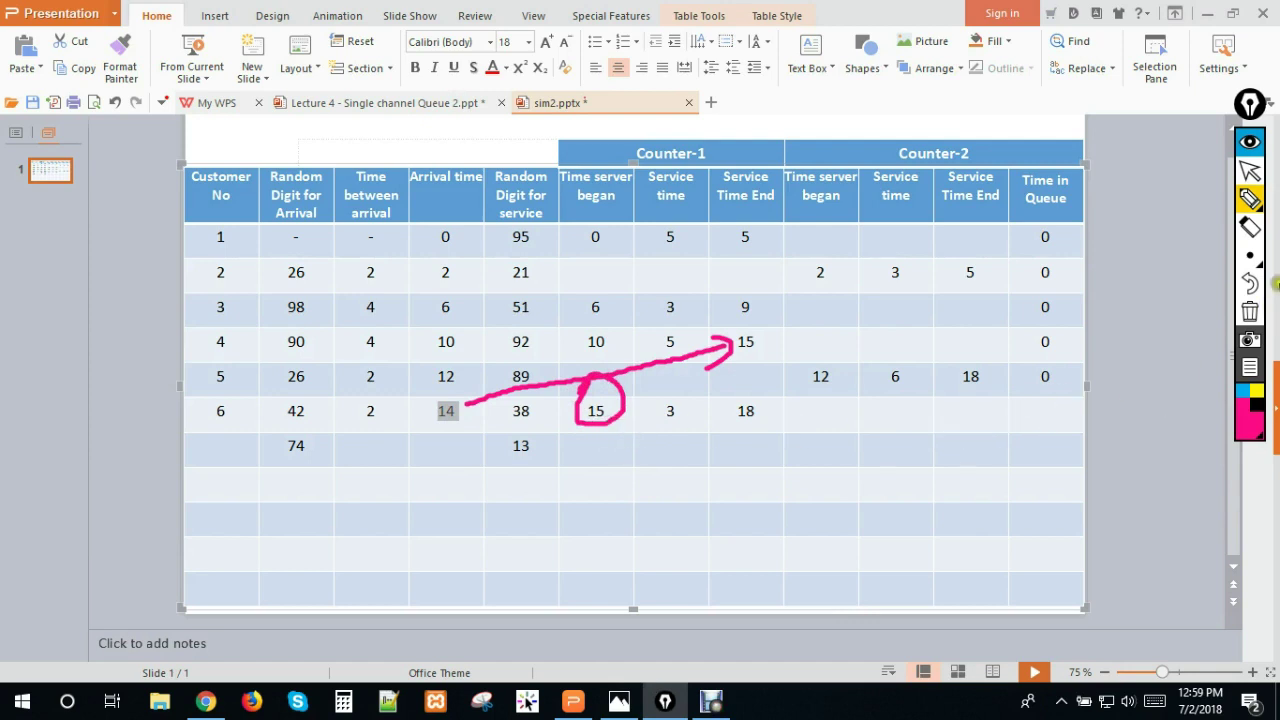
left_click(1260, 285)
left_click(1260, 285)
left_click(1260, 285)
left_click(1250, 172)
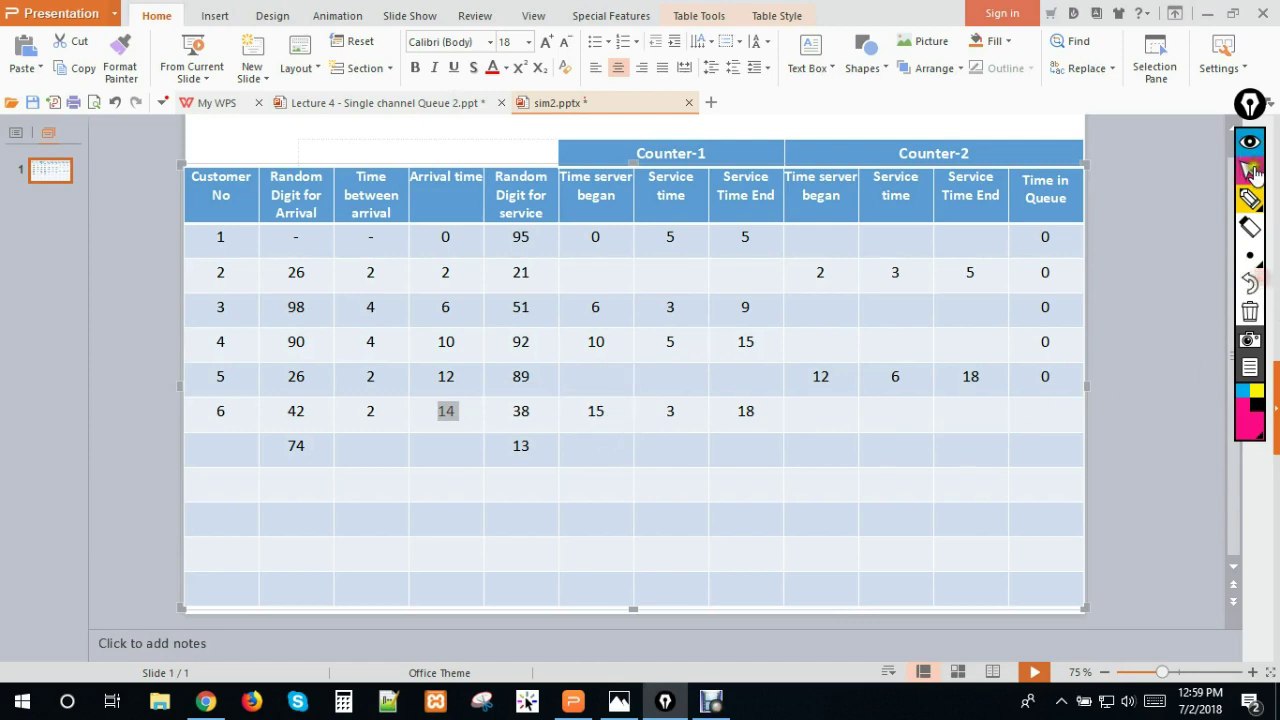
Step: Enter 1 as customer 6's time in queue, and number the next row as customer 7
left_click(1036, 418)
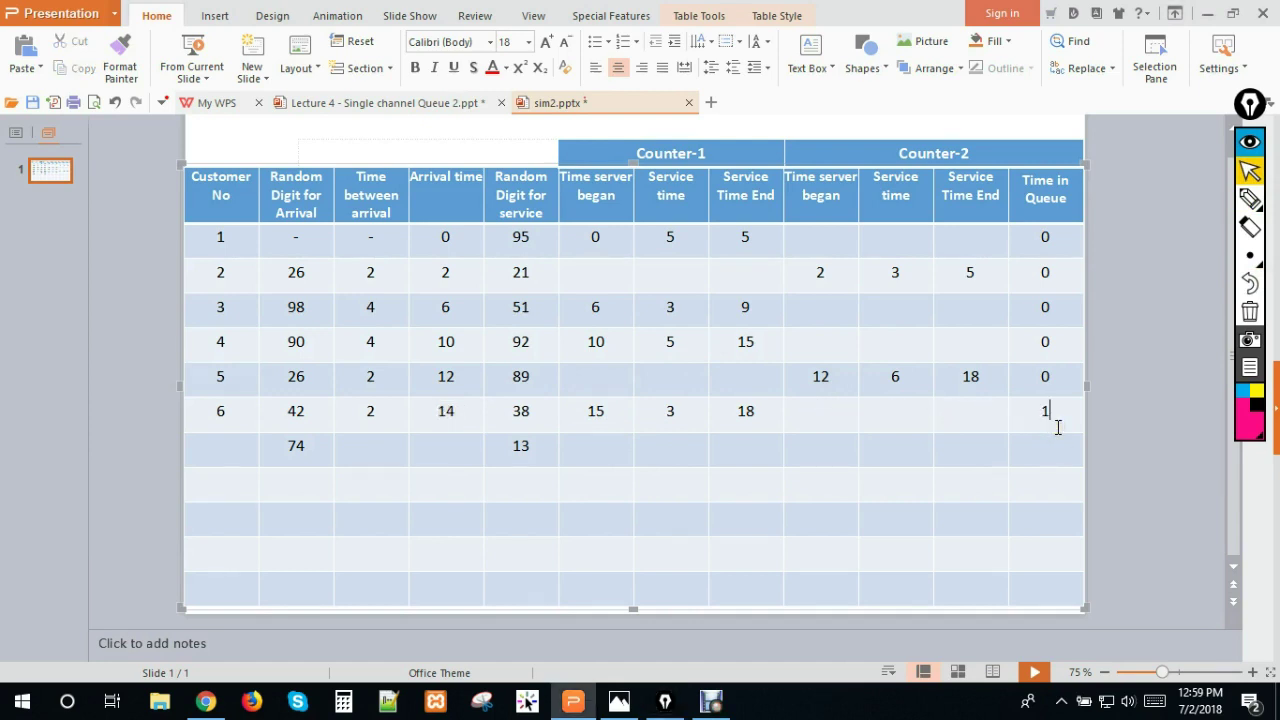
left_click(230, 450)
Step: Look up customer 7's arrival digit in Lecture 4's interarrival distribution table, and enter 3 as time between arrival and 17 as arrival time
double_click(298, 448)
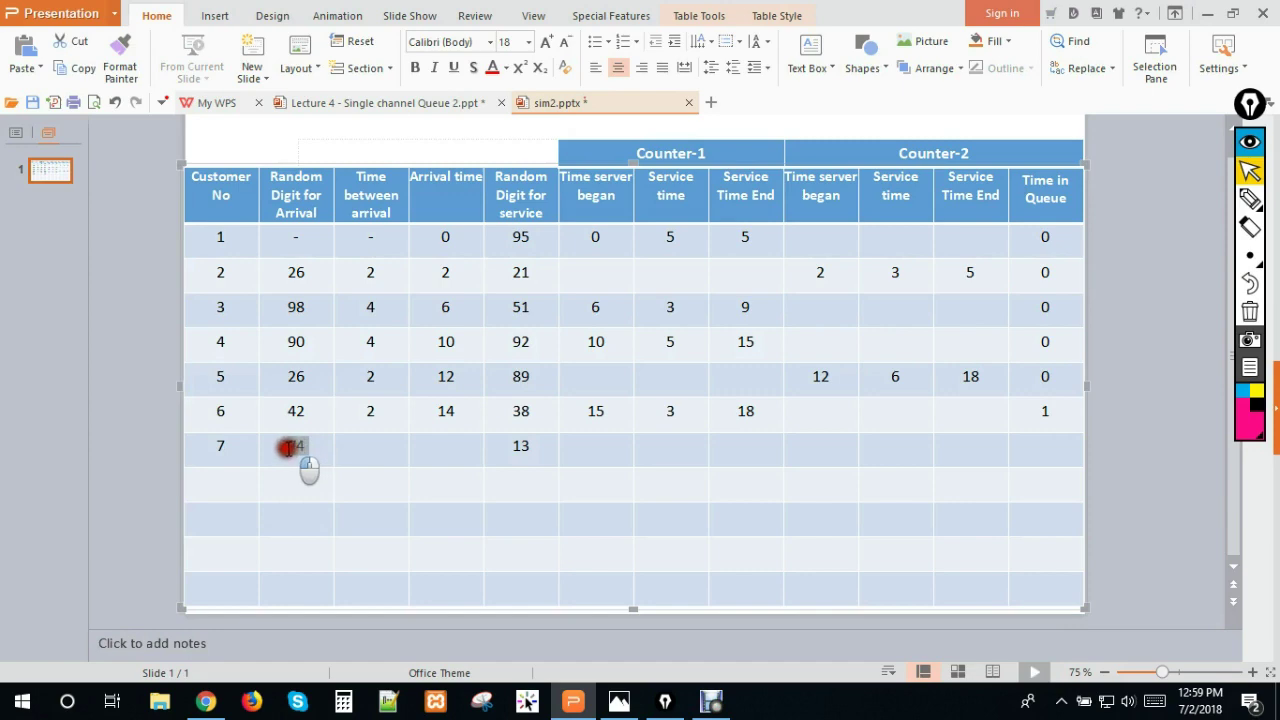
left_click(302, 450)
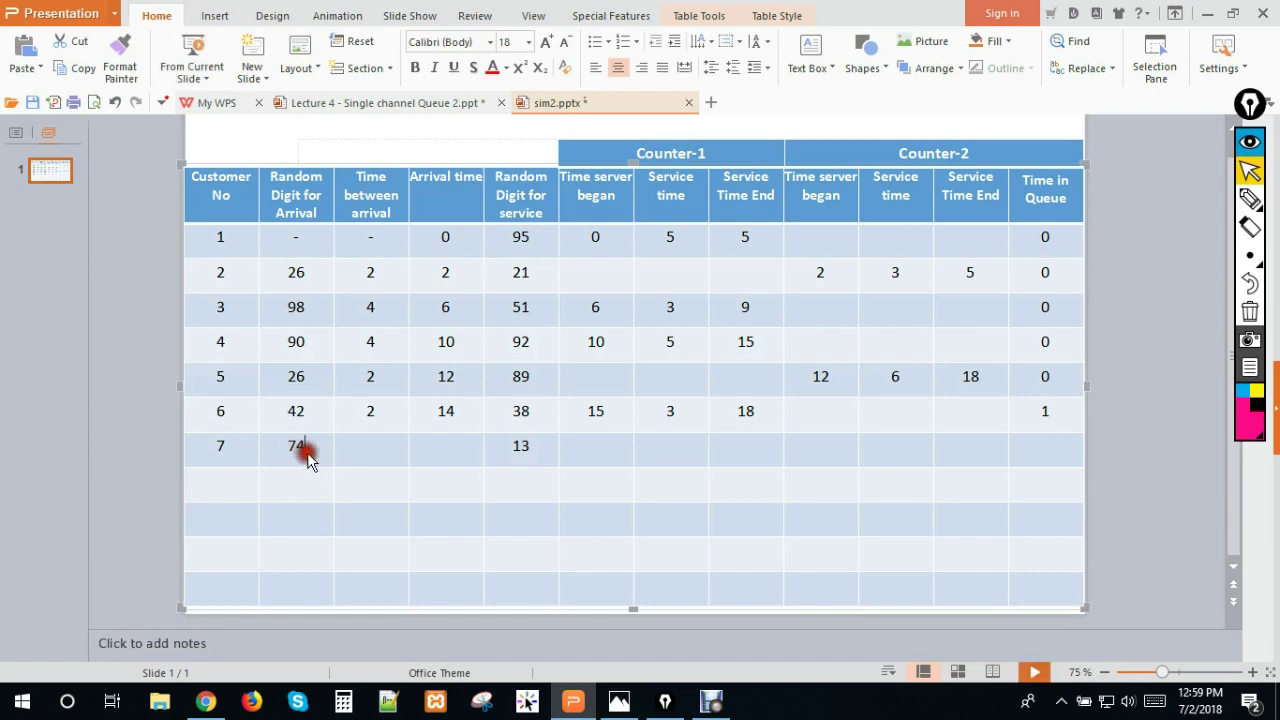
left_click(412, 103)
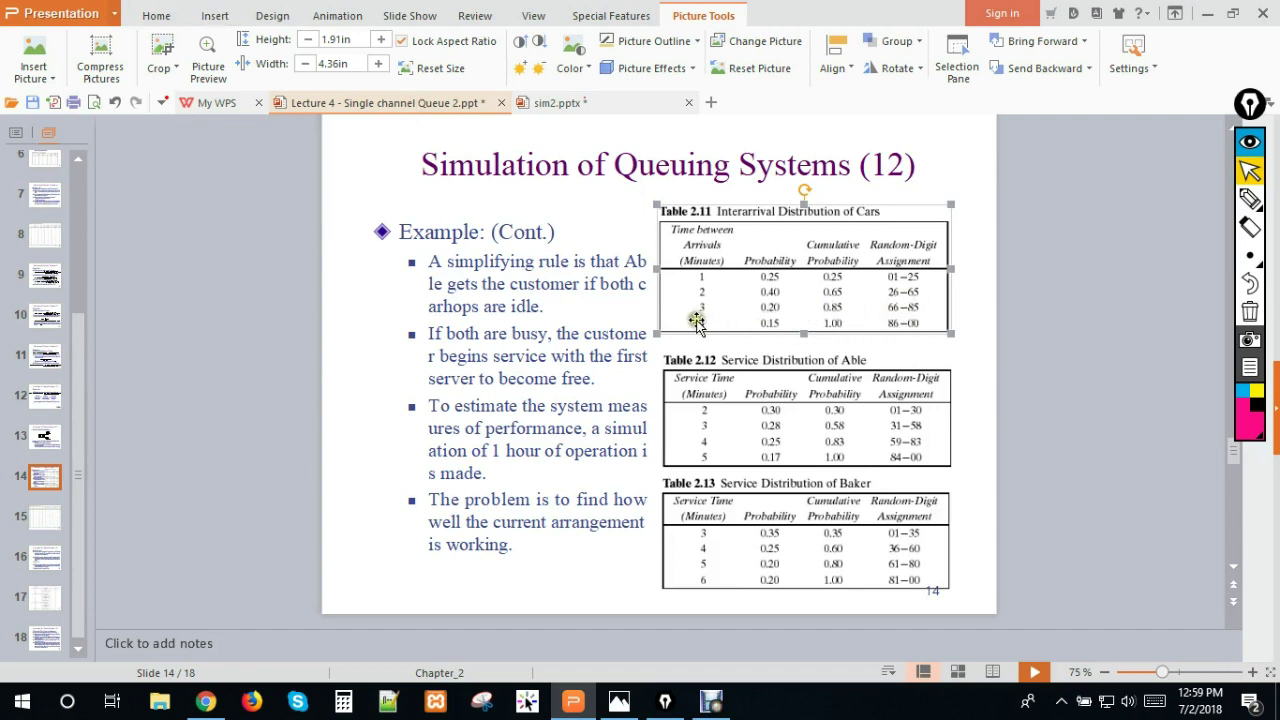
left_click(625, 104)
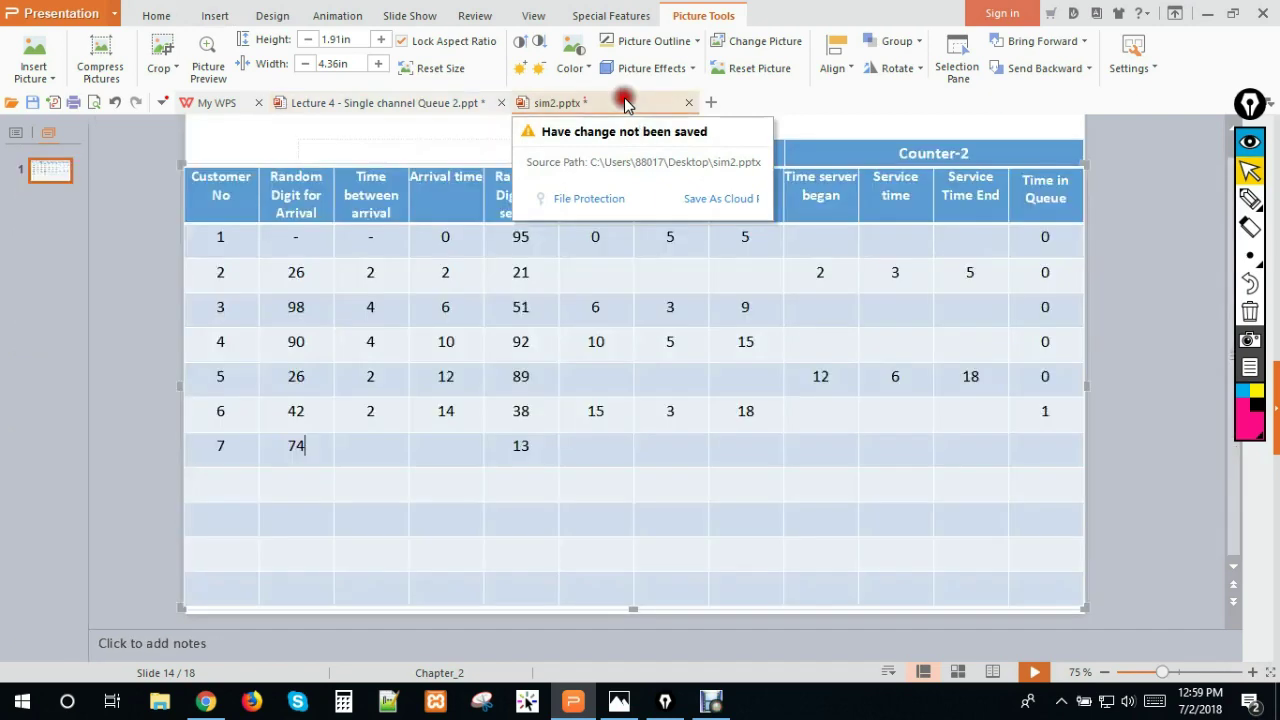
left_click(355, 452)
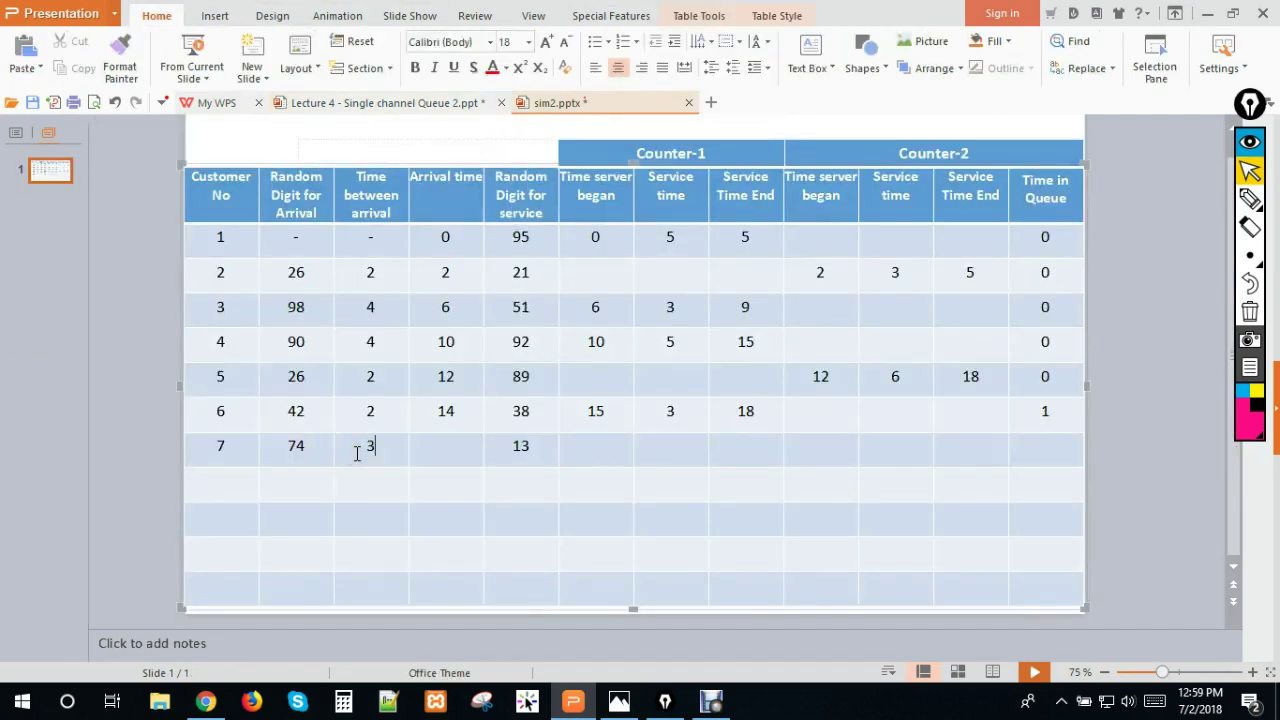
left_click(440, 451)
Step: Compare customer 7's arrival time with the latest service end times of both counters
left_click_drag(463, 450, 435, 450)
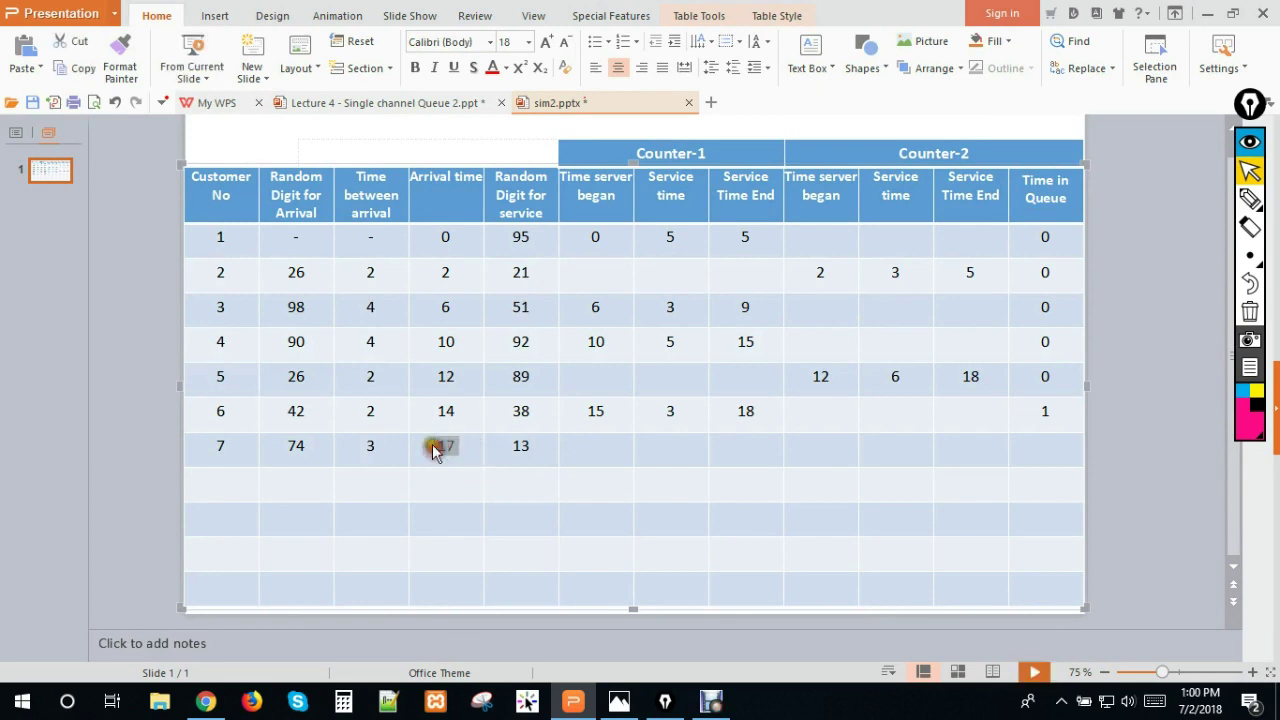
left_click(766, 413)
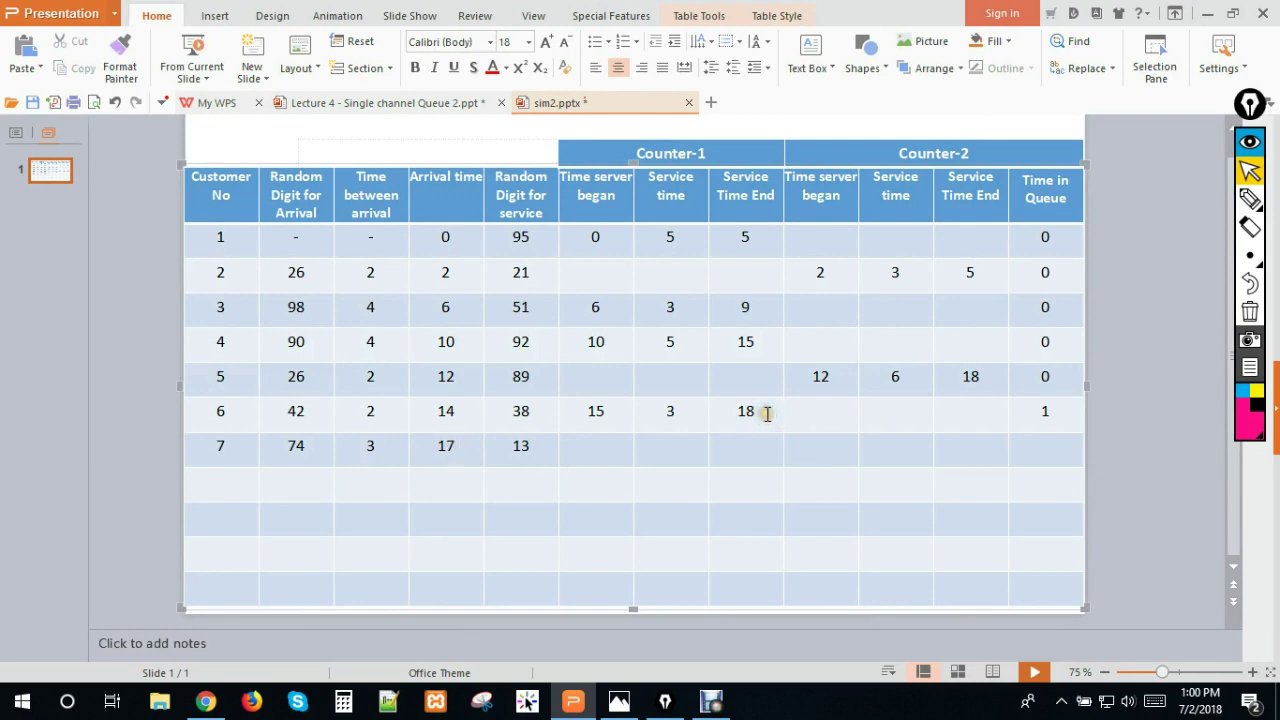
left_click_drag(767, 414, 735, 412)
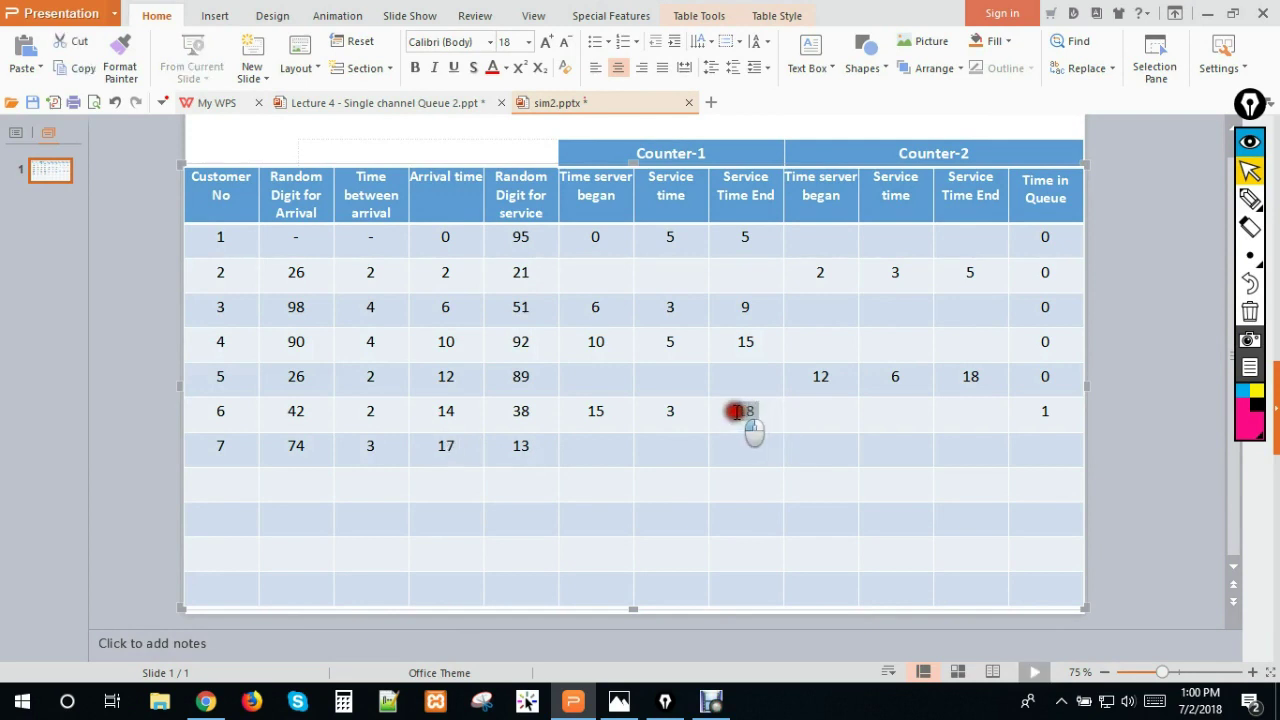
left_click(966, 374)
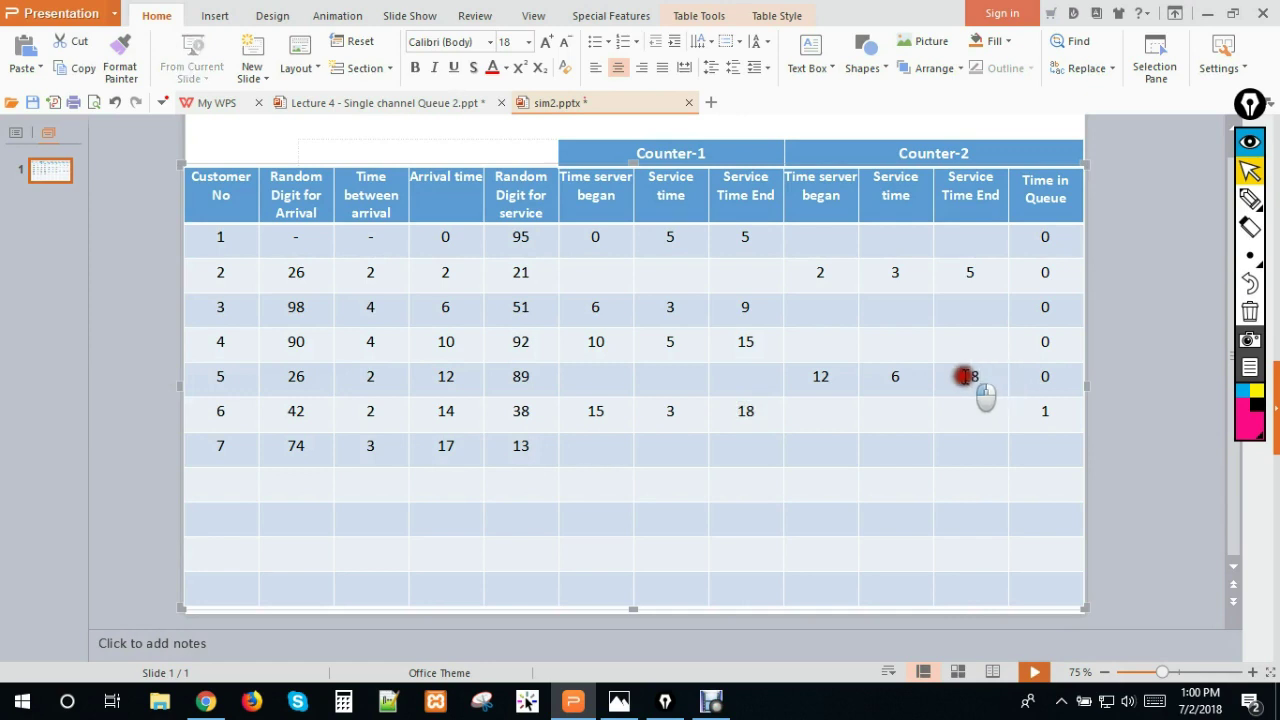
left_click(762, 416)
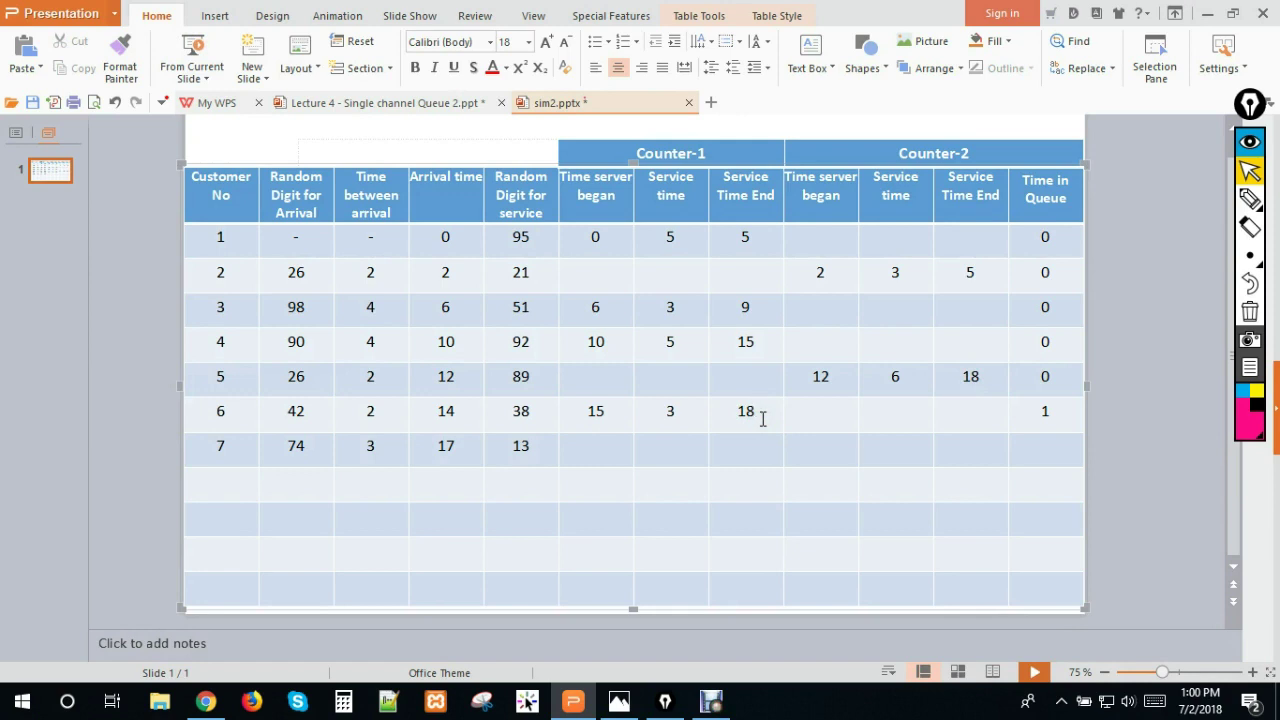
left_click(592, 447)
left_click_drag(767, 414, 736, 413)
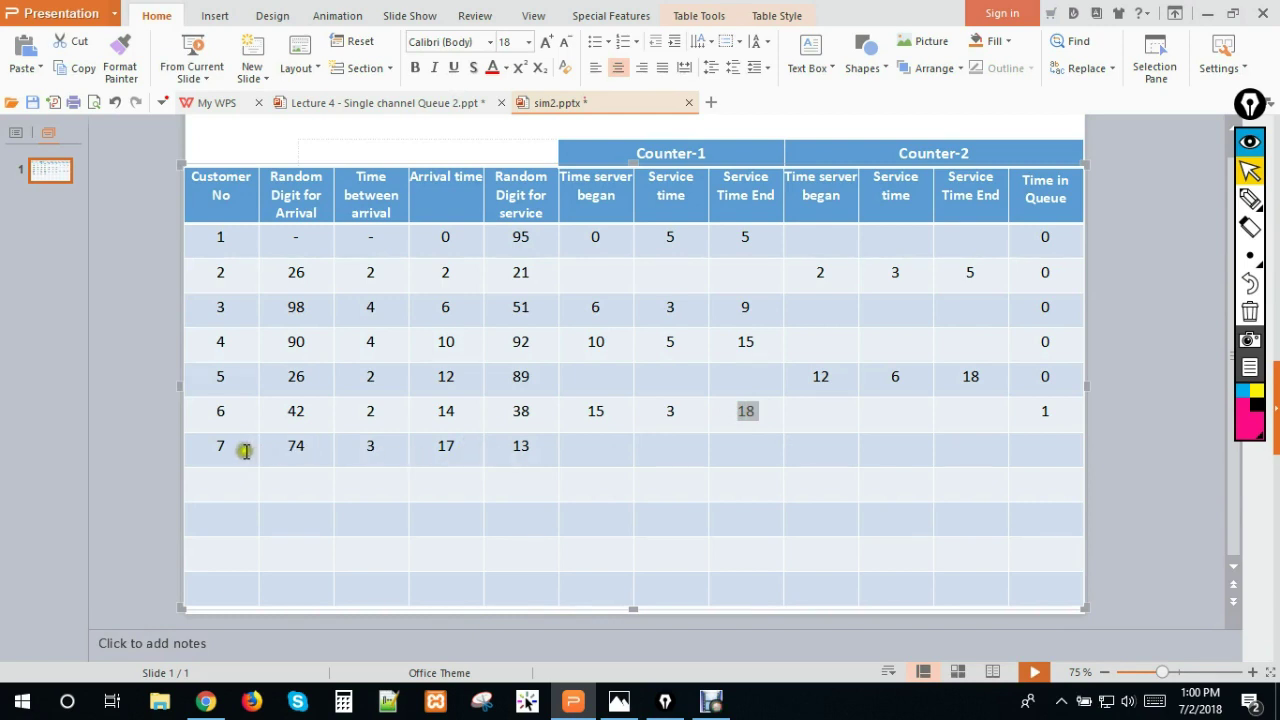
left_click_drag(466, 450, 437, 448)
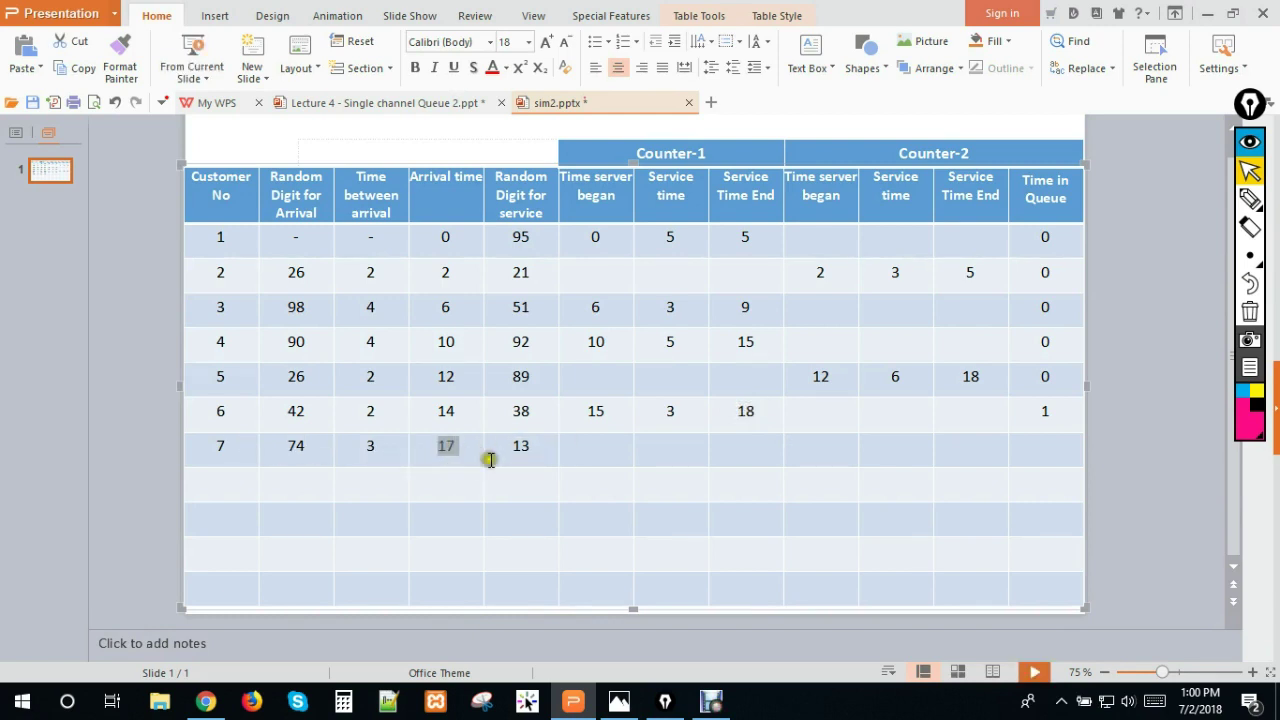
left_click(760, 411)
double_click(740, 410)
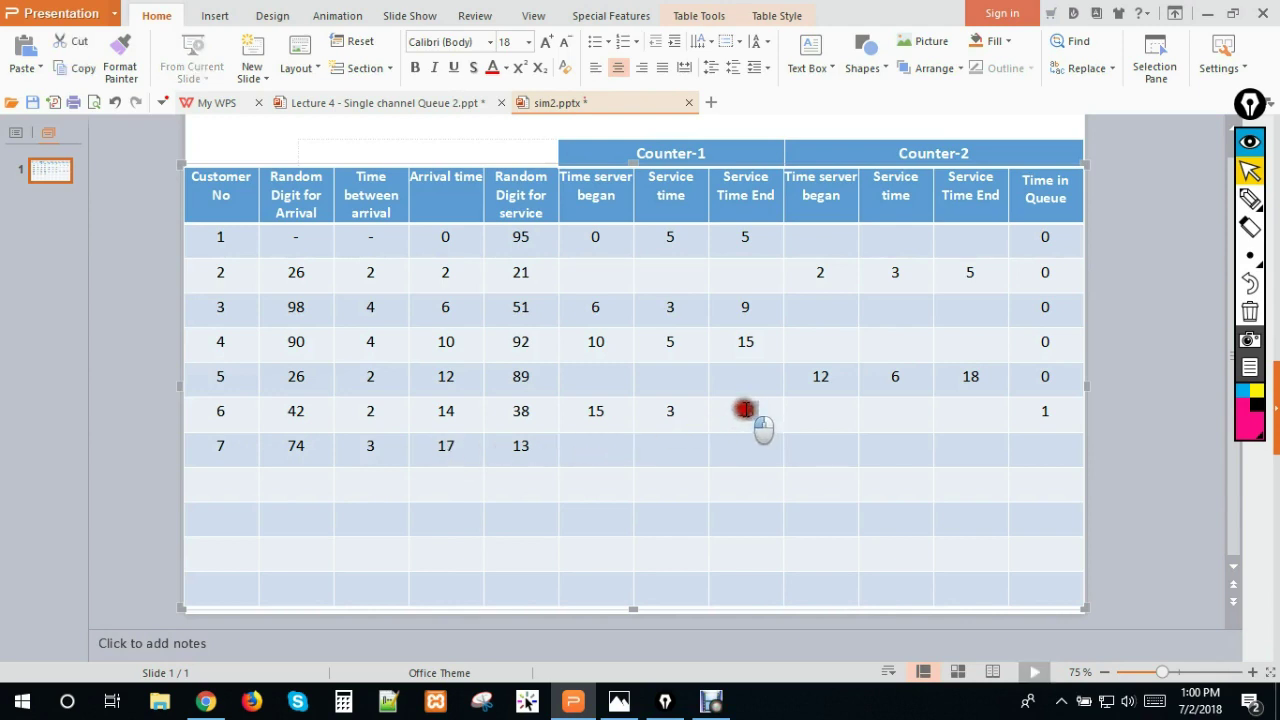
left_click(763, 415)
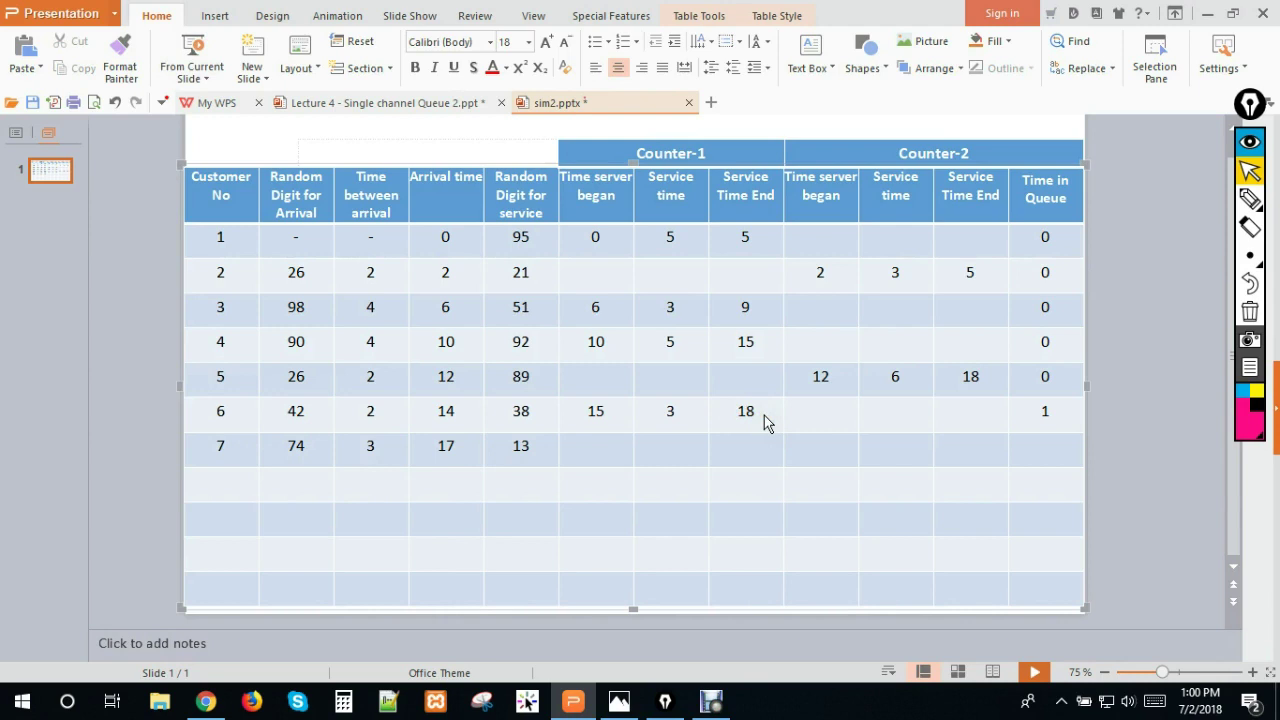
Step: Enter 18 as customer 7's Counter-1 time server began
left_click(585, 455)
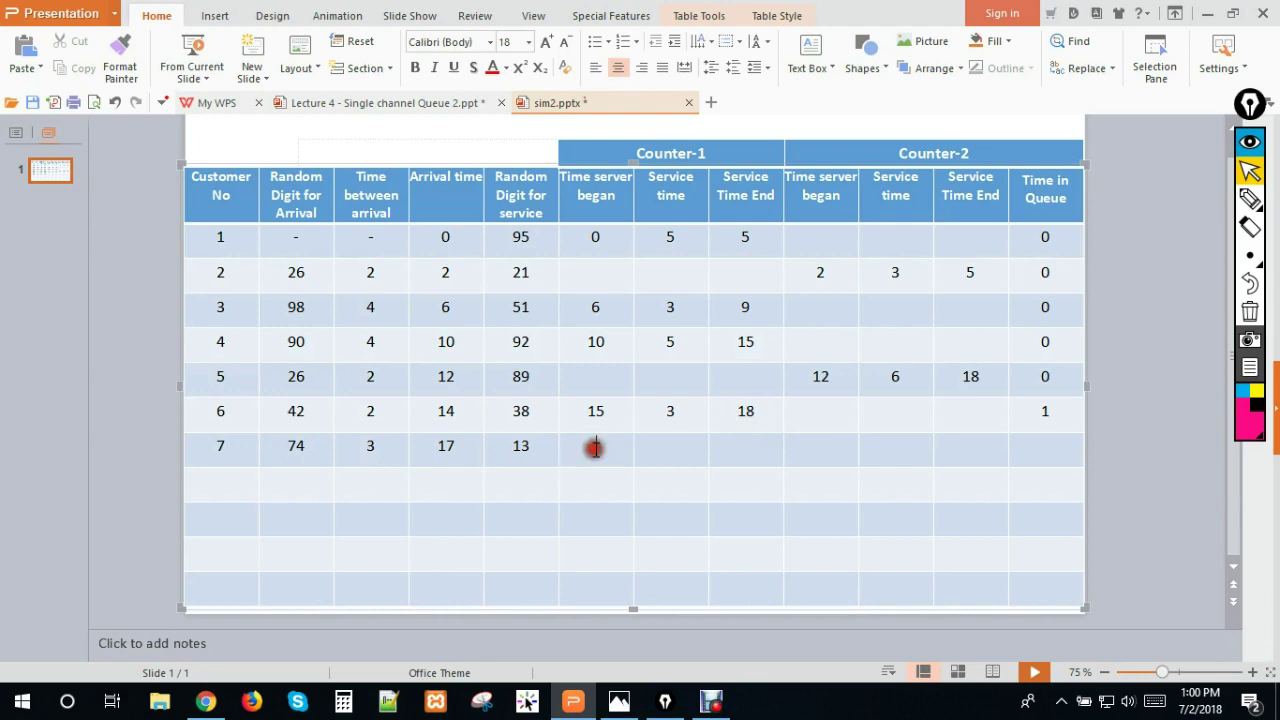
type("18")
left_click(674, 448)
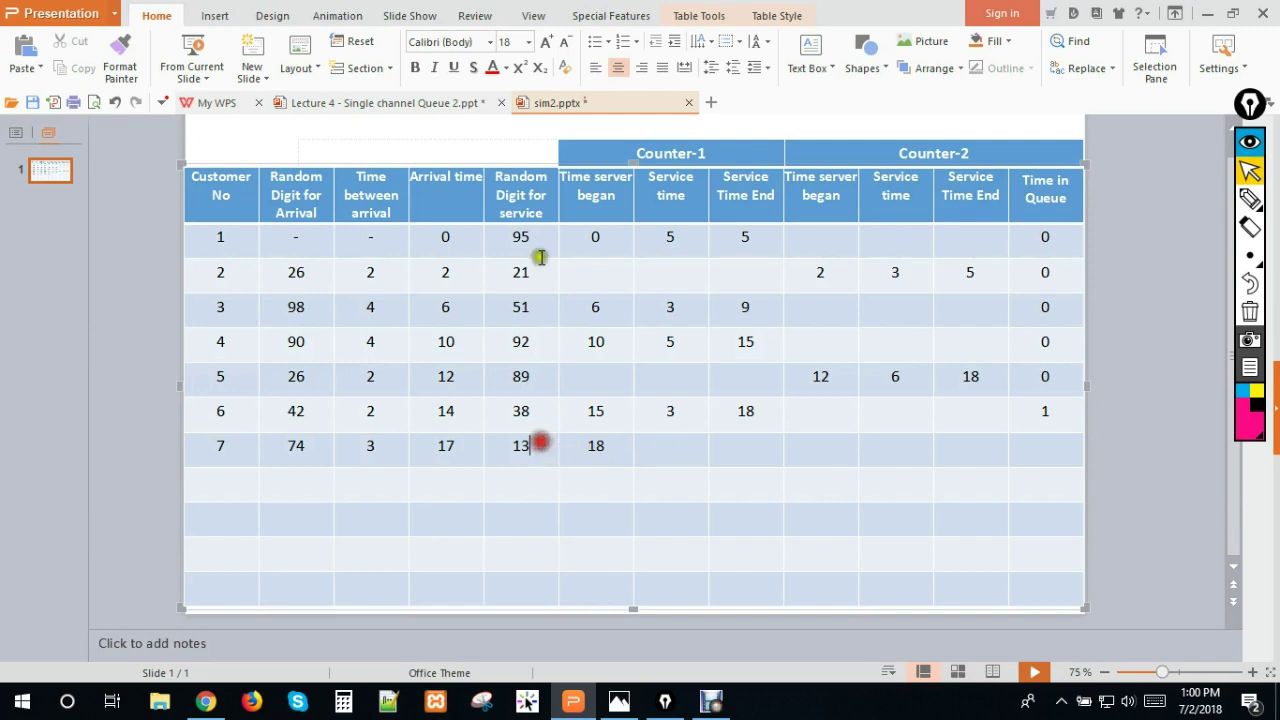
Step: Look up customer 7's service digit in Lecture 4's Service Distribution of Able table, and enter 2 as Counter-1 service time and 20 as service time end
left_click(540, 446)
double_click(512, 446)
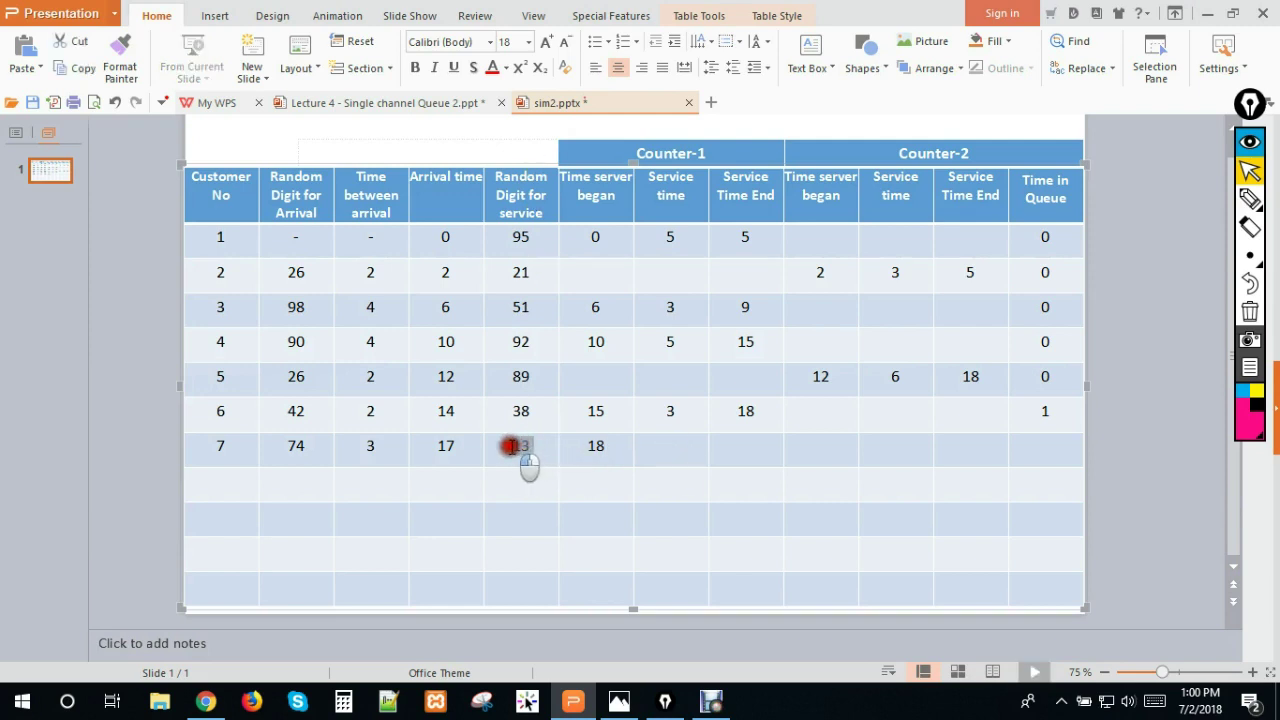
left_click(478, 103)
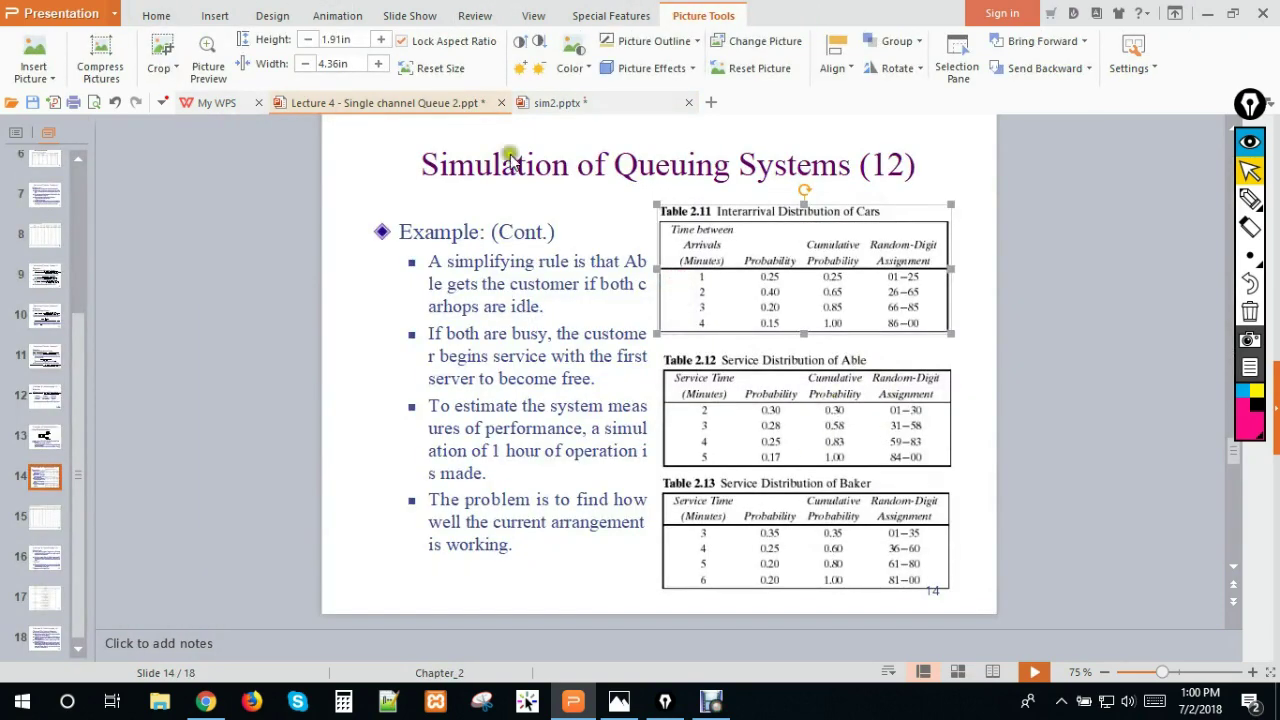
left_click(556, 103)
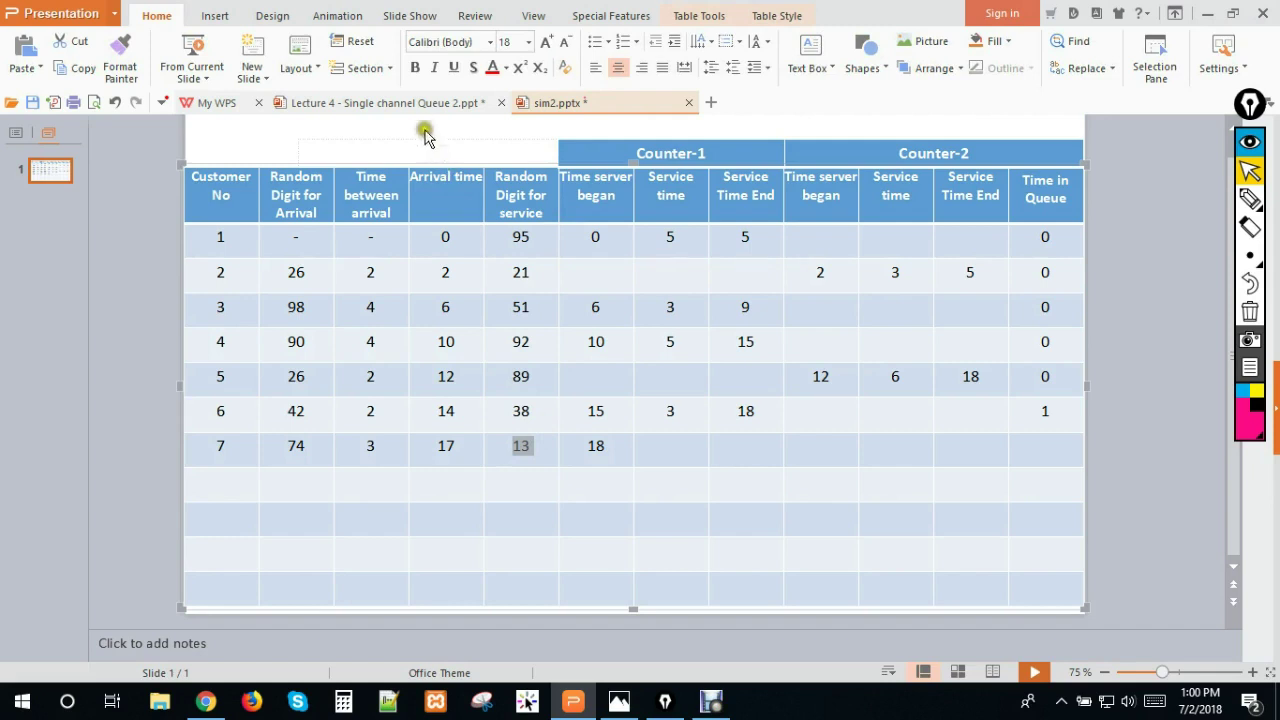
mouse_move(421, 108)
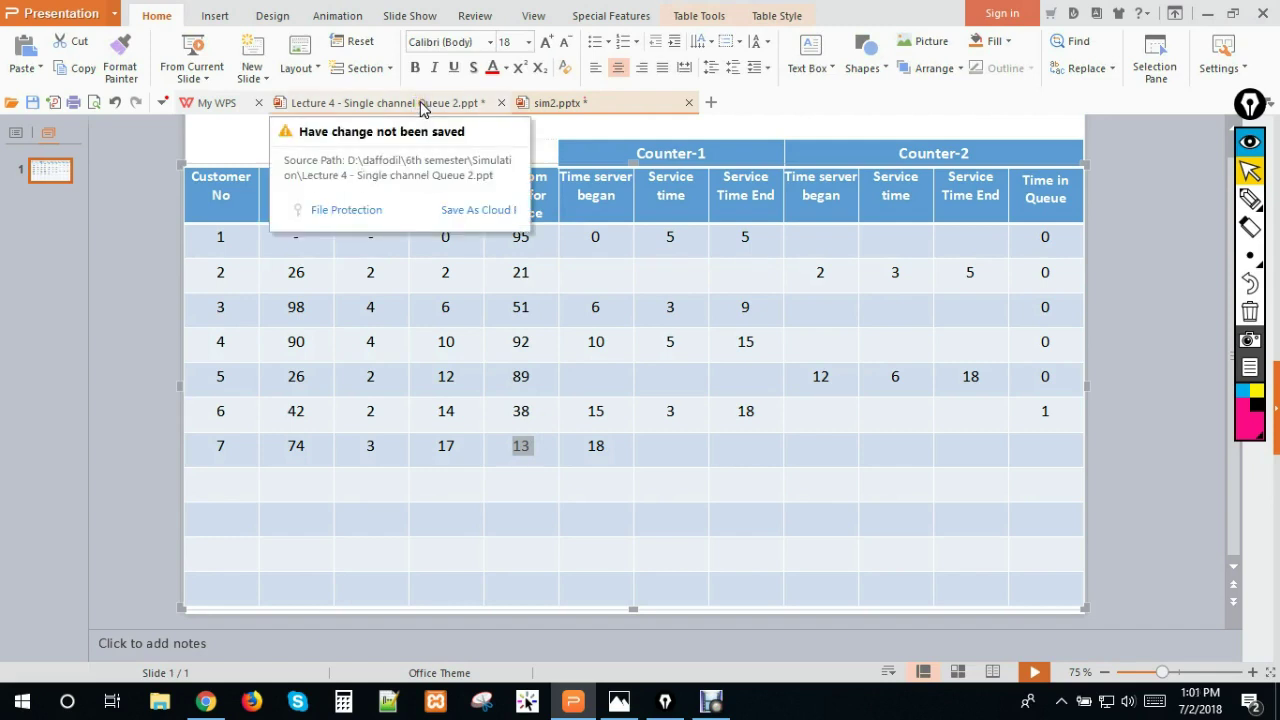
left_click(421, 108)
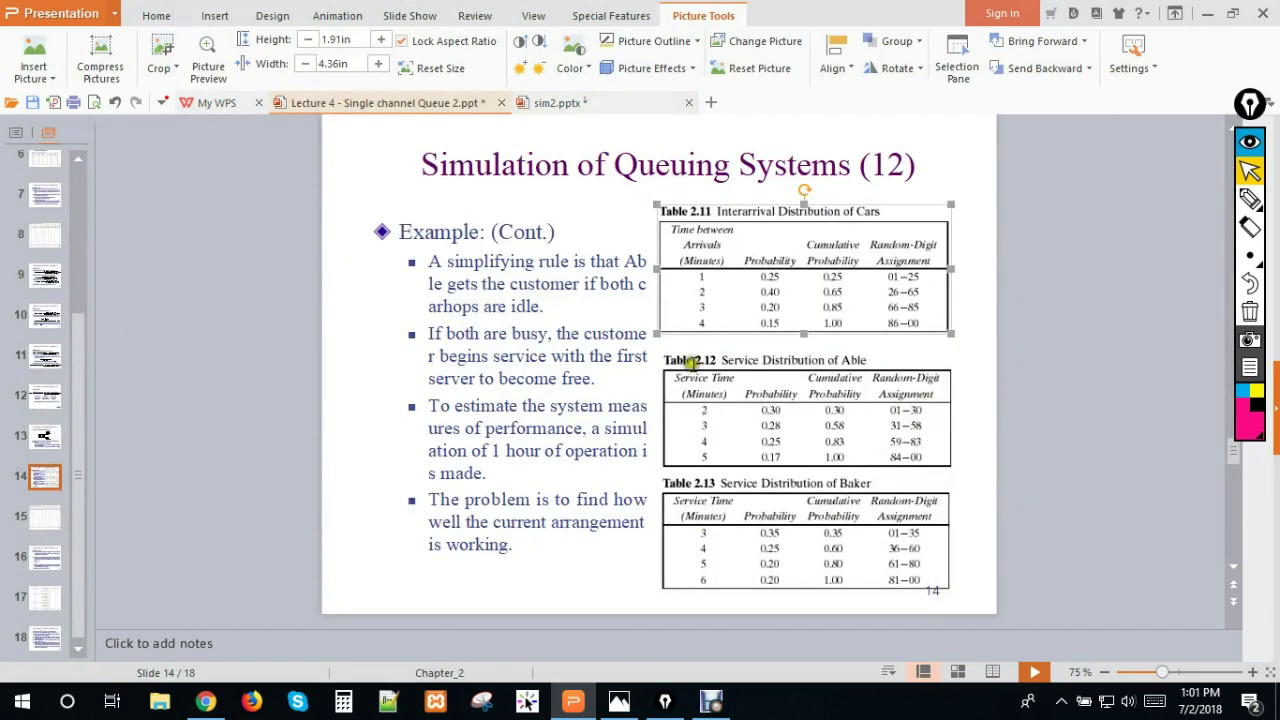
left_click(558, 102)
left_click(668, 448)
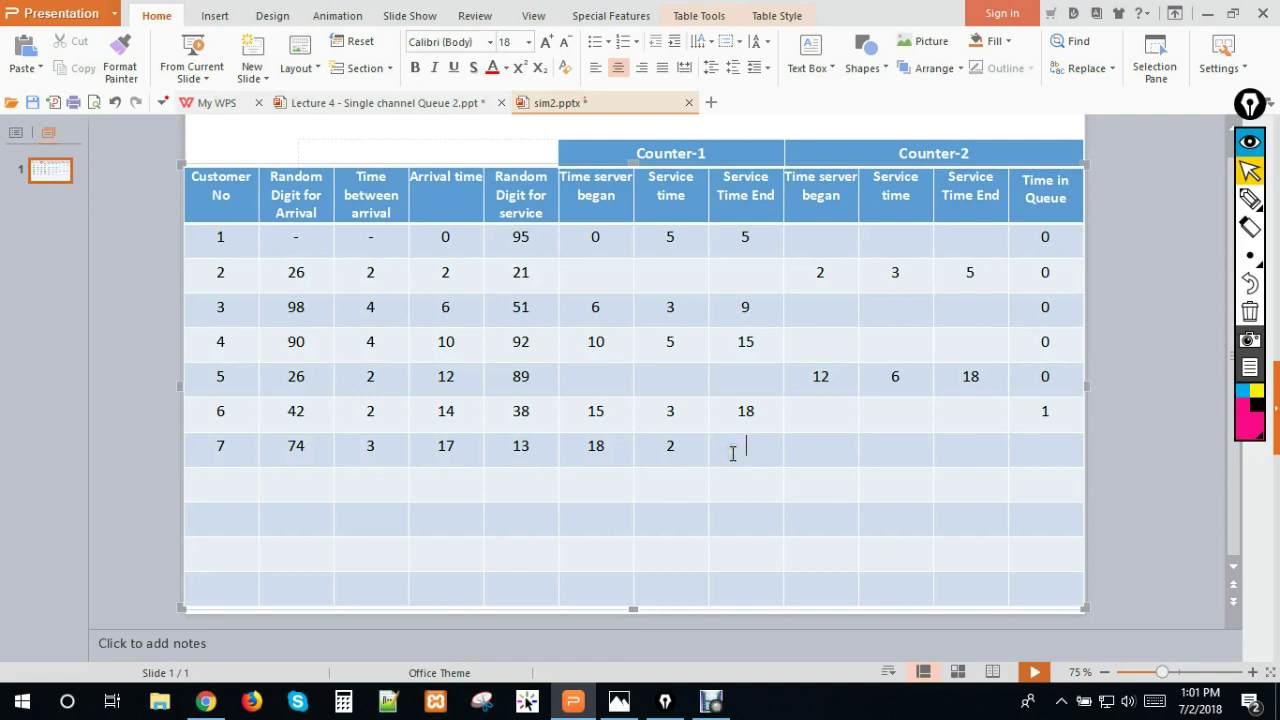
type("20")
Step: Draw a pink pen curve linking customer 7's arrival time to the Counter-1 time server began
left_click(1046, 455)
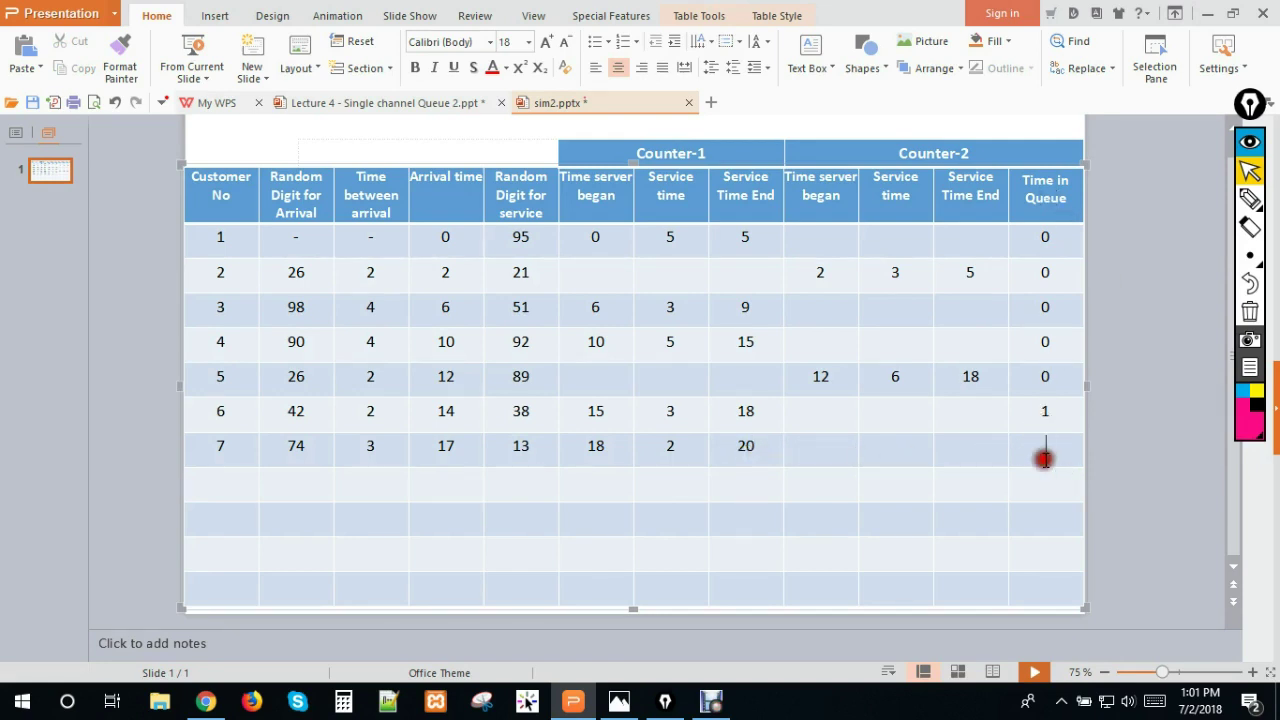
double_click(588, 450)
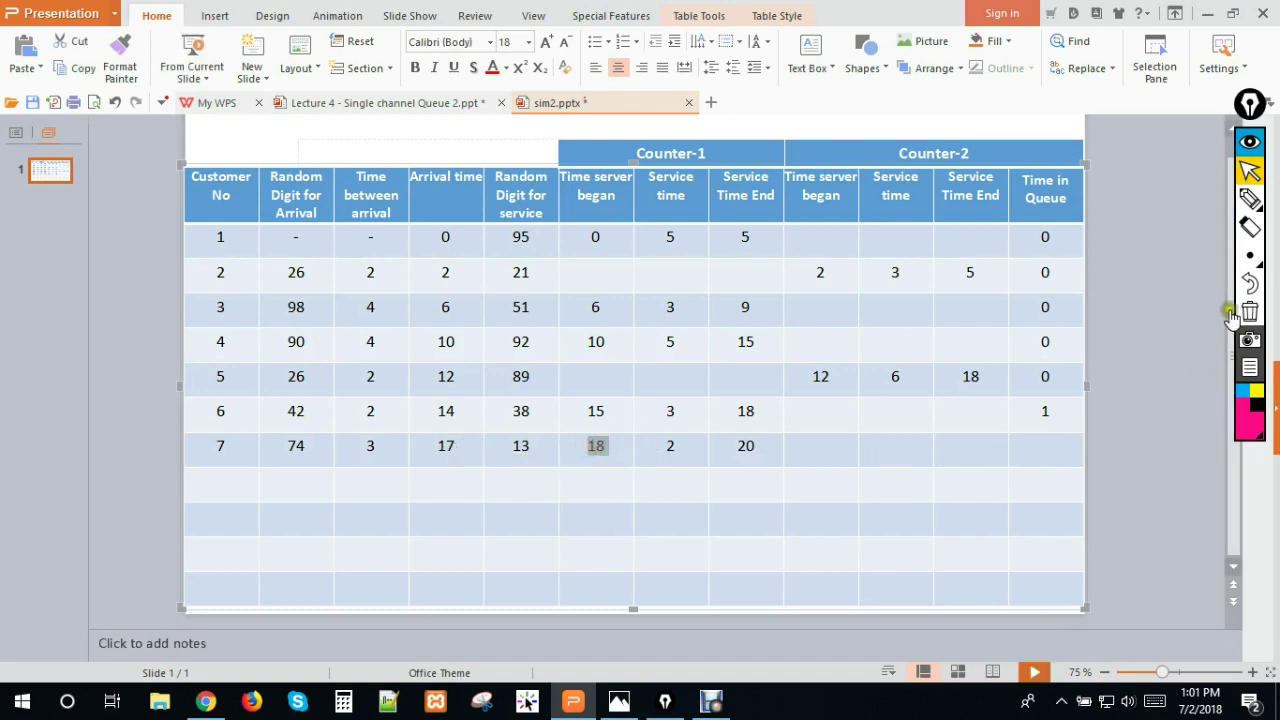
left_click(1250, 200)
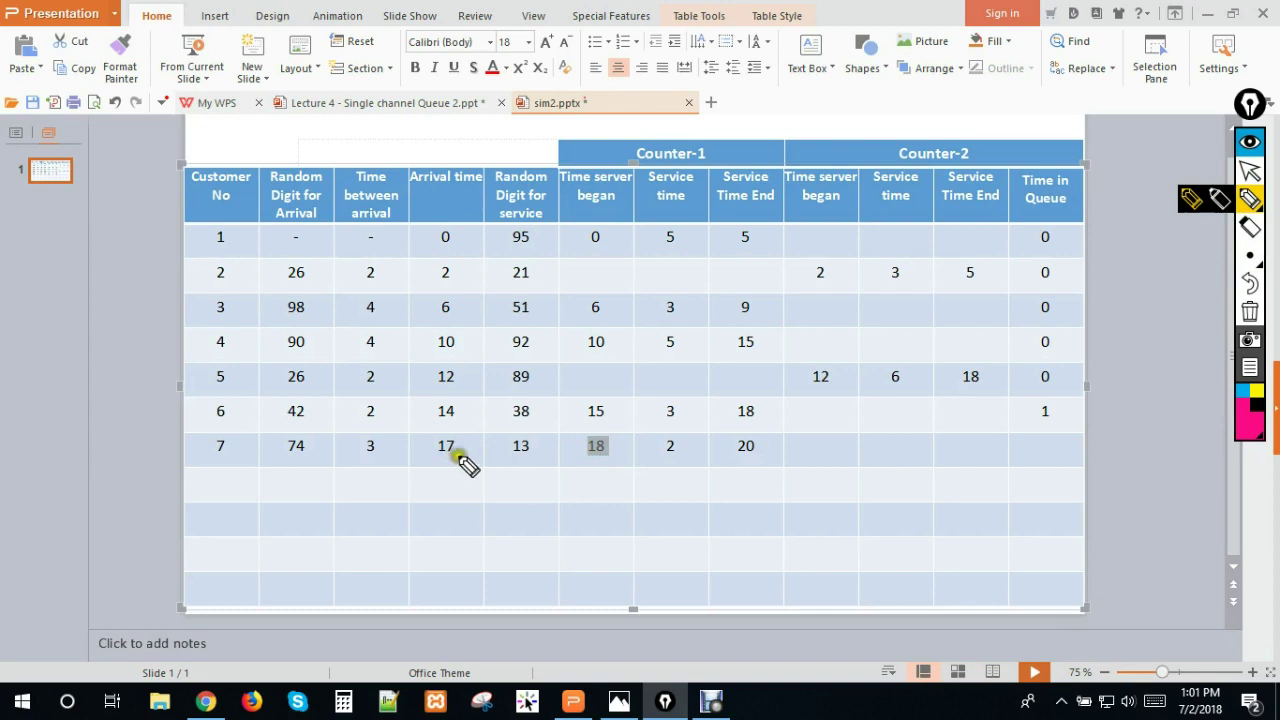
mouse_move(456, 457)
left_mouse_down()
mouse_move(458, 470)
mouse_move(534, 484)
mouse_move(578, 458)
left_mouse_up()
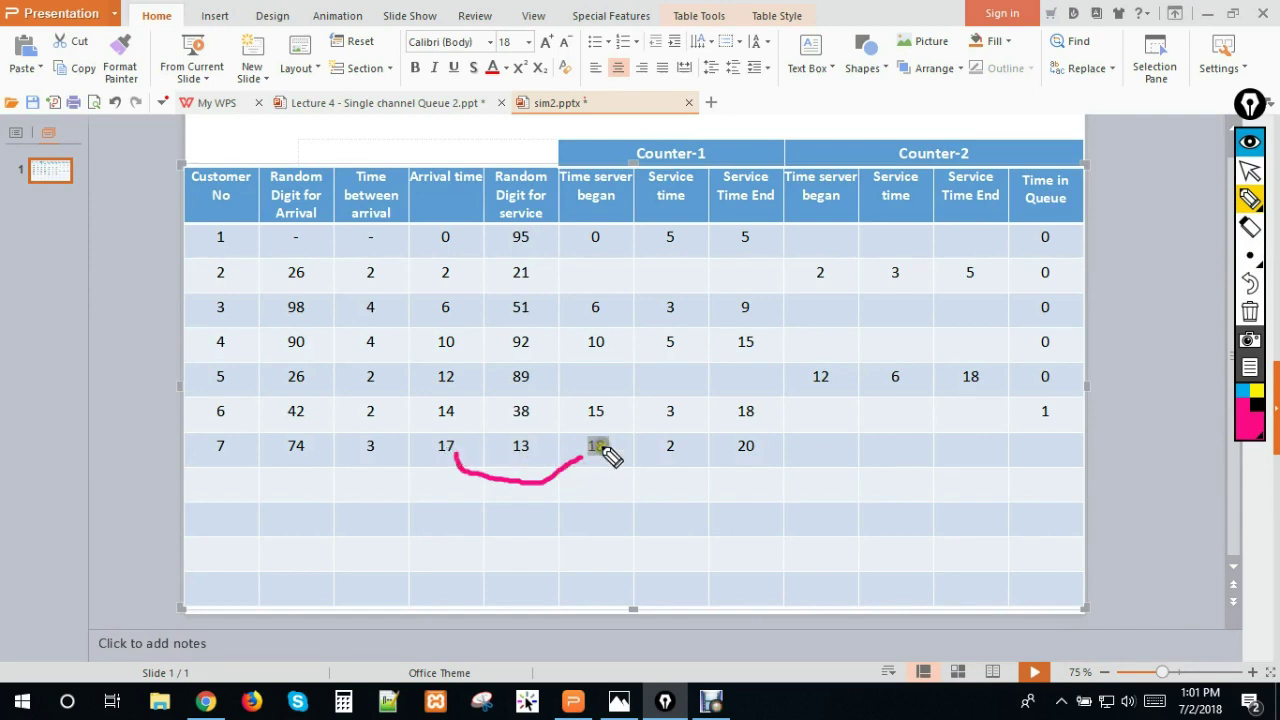
Step: Stop annotating and enter 1 as customer 7's time in queue
left_click(1250, 172)
left_click(1048, 442)
type("1")
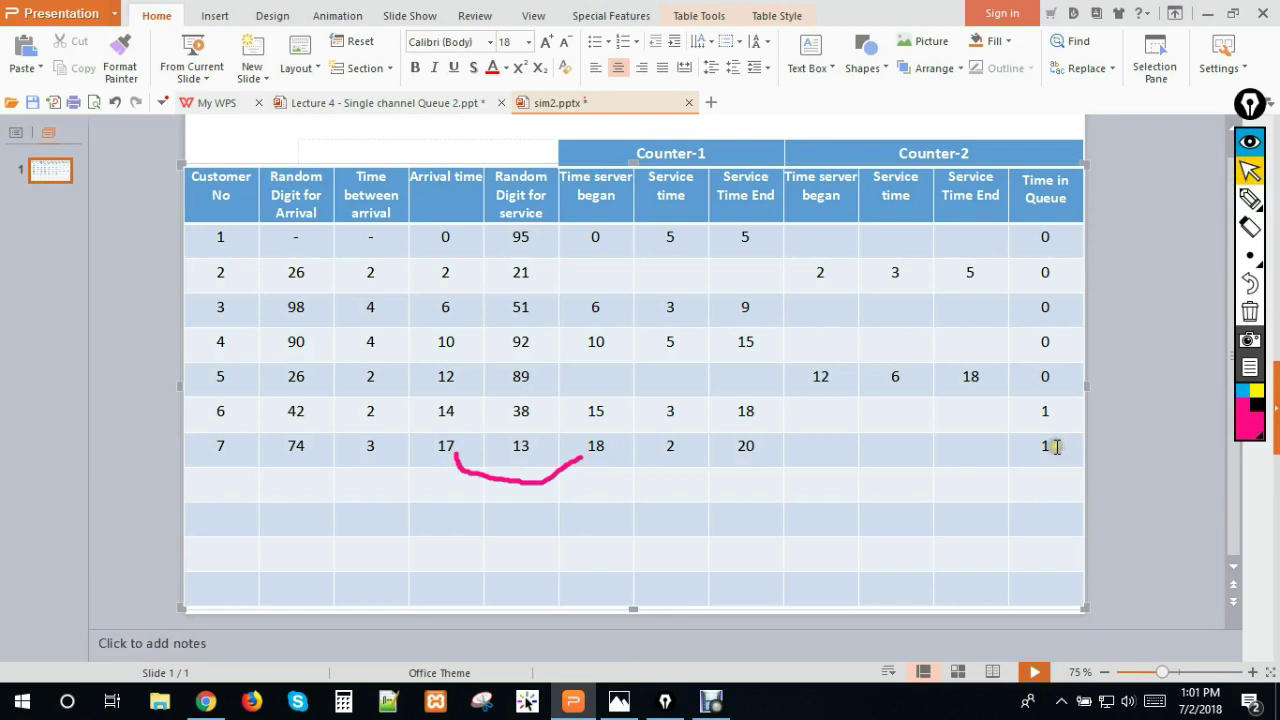
double_click(1054, 446)
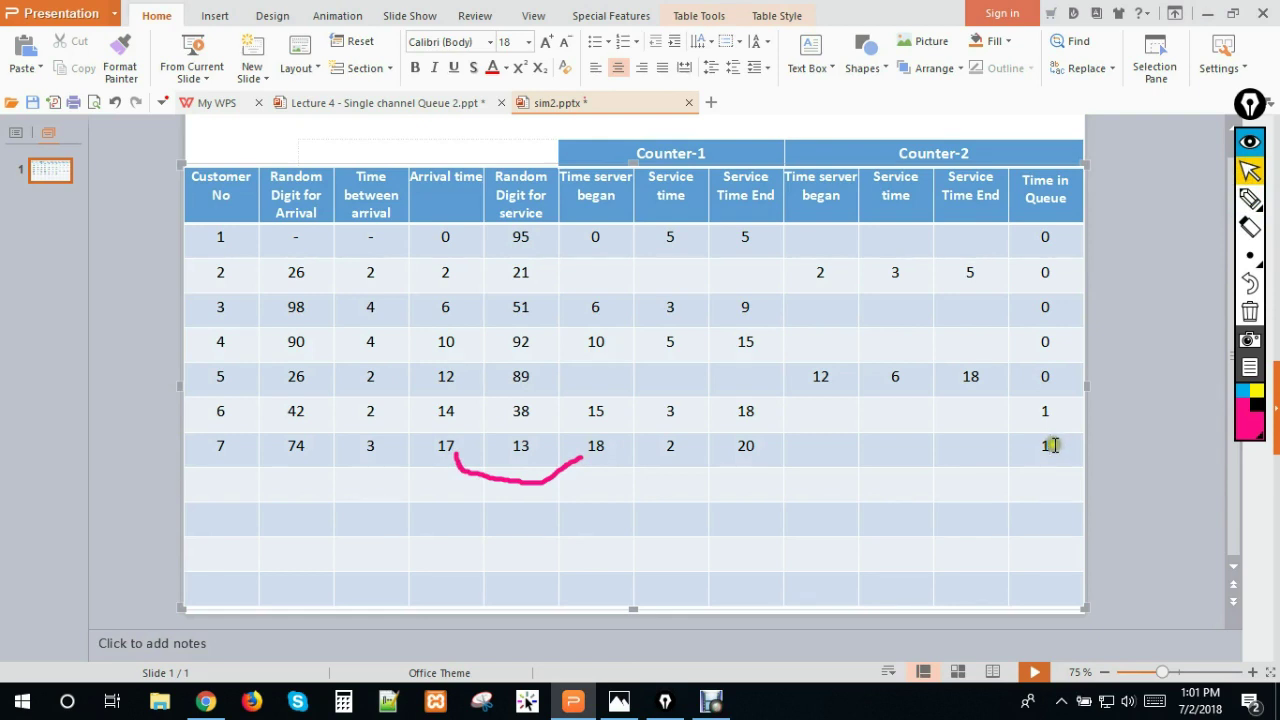